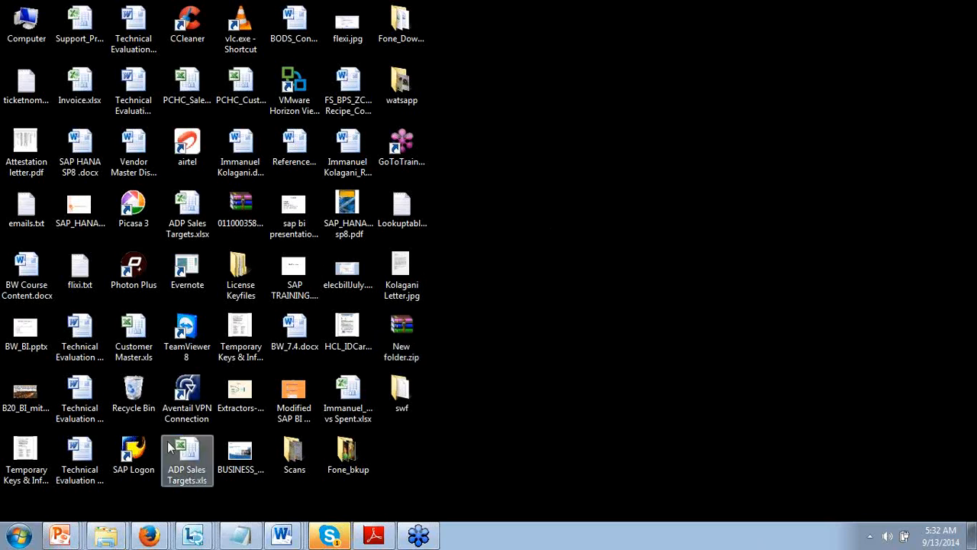
# Step: Start a Remote Desktop connection to the recent server 122.169.246.7 from the Start menu
pyautogui.click(19, 538)
pyautogui.moveTo(88, 239)
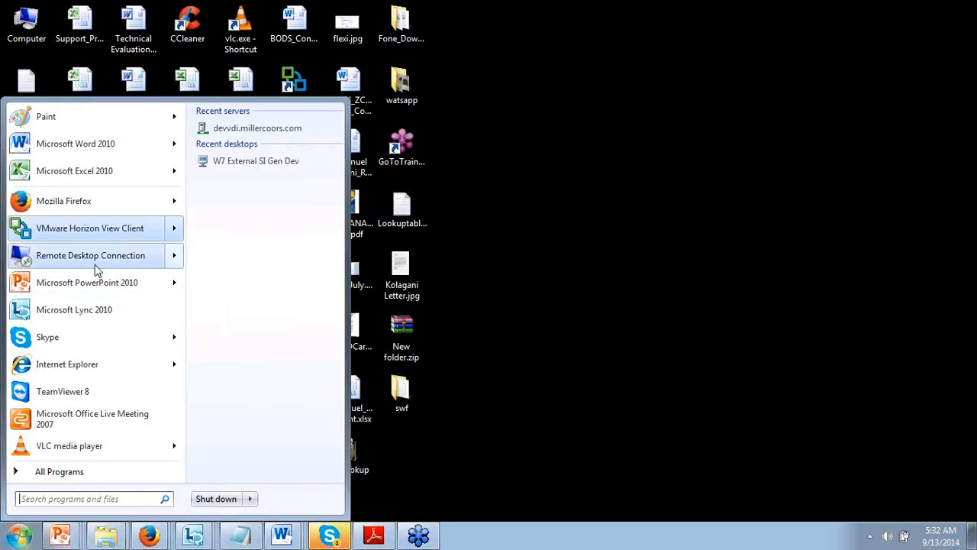
pyautogui.moveTo(97, 267)
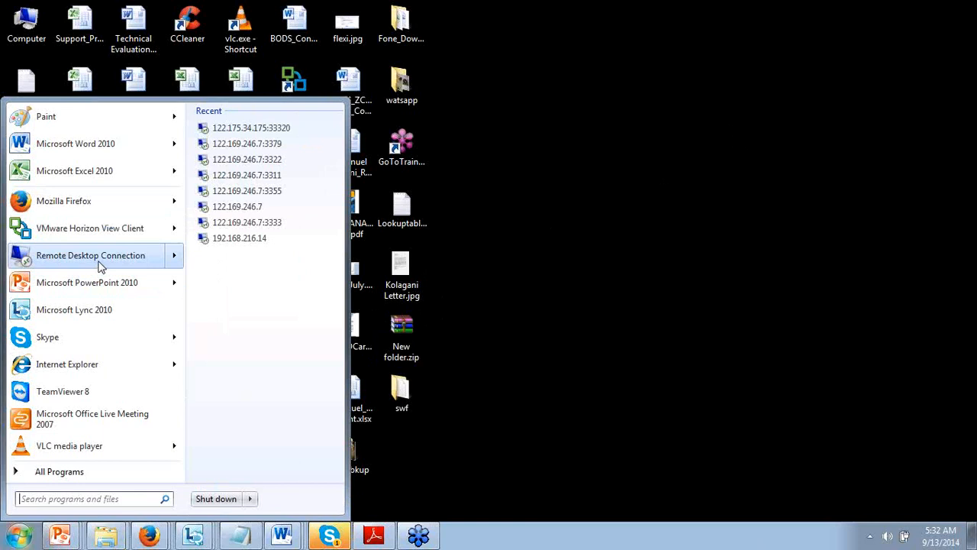
pyautogui.click(255, 144)
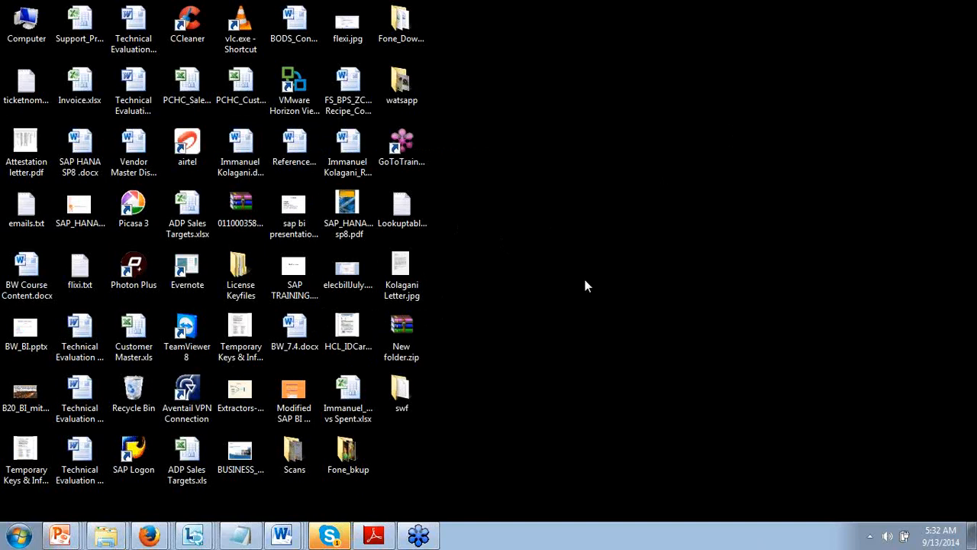
# Step: Log in with the administrator password and accept the server's certificate warning
pyautogui.click(484, 236)
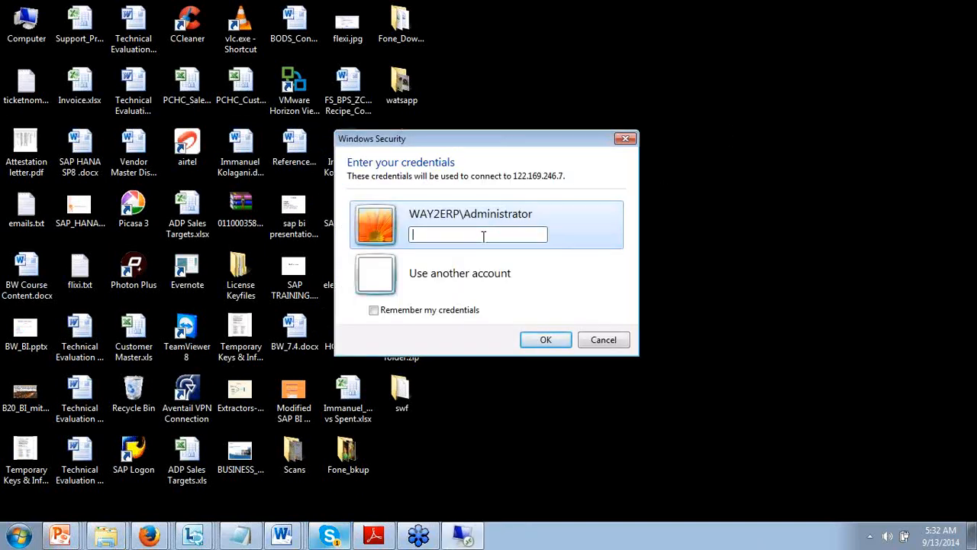
pyautogui.write('•••••••••')
pyautogui.press('Return')
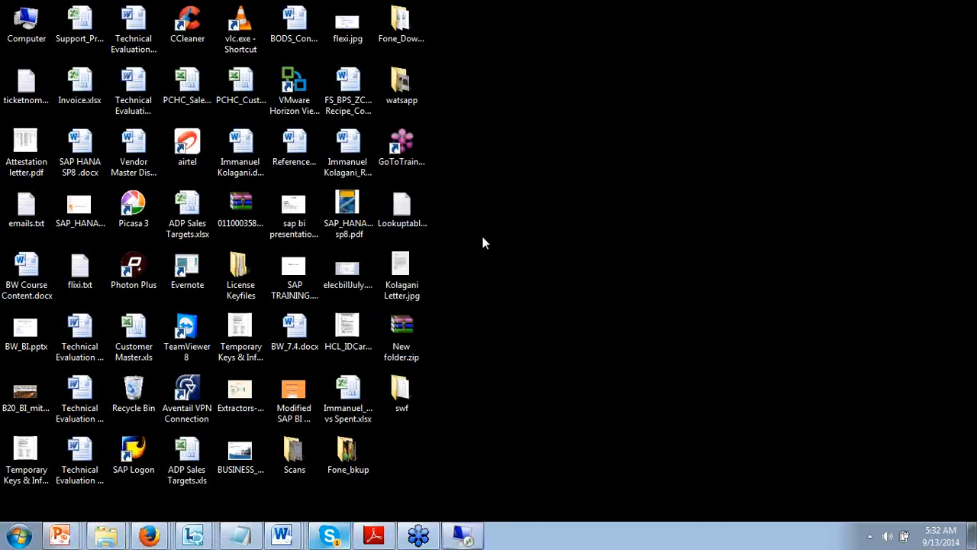
pyautogui.click(529, 384)
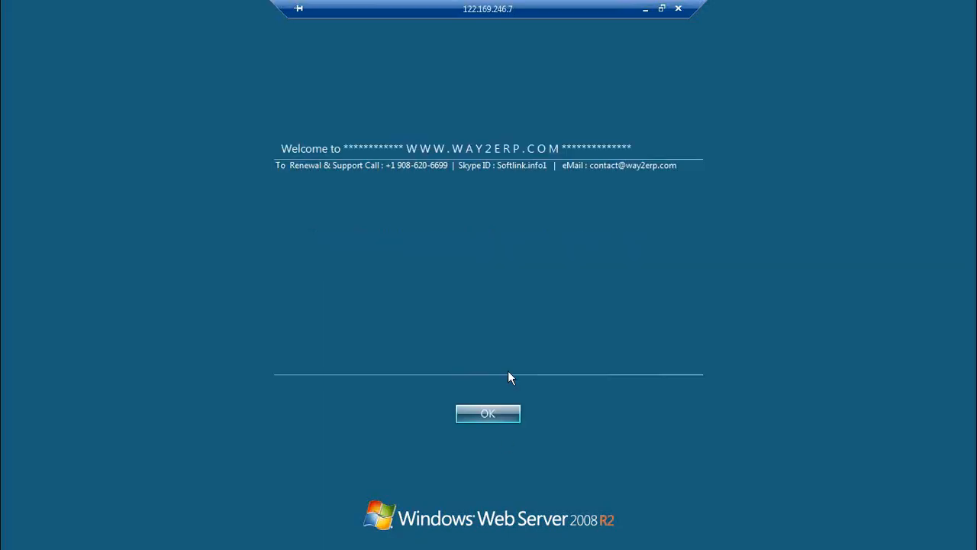
# Step: Dismiss the welcome notice, close the legalnoticetext editor unchanged, and minimize Registry Editor
pyautogui.click(479, 416)
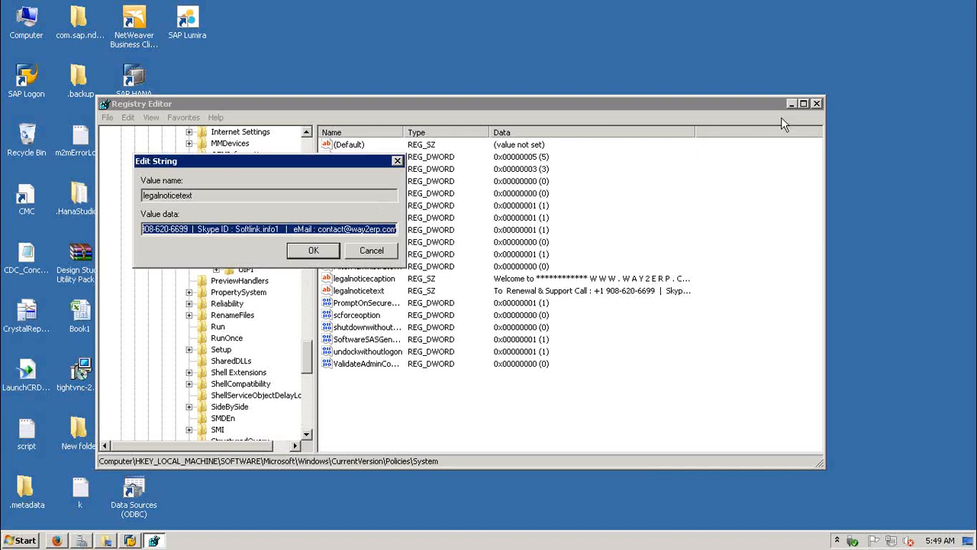
pyautogui.click(378, 253)
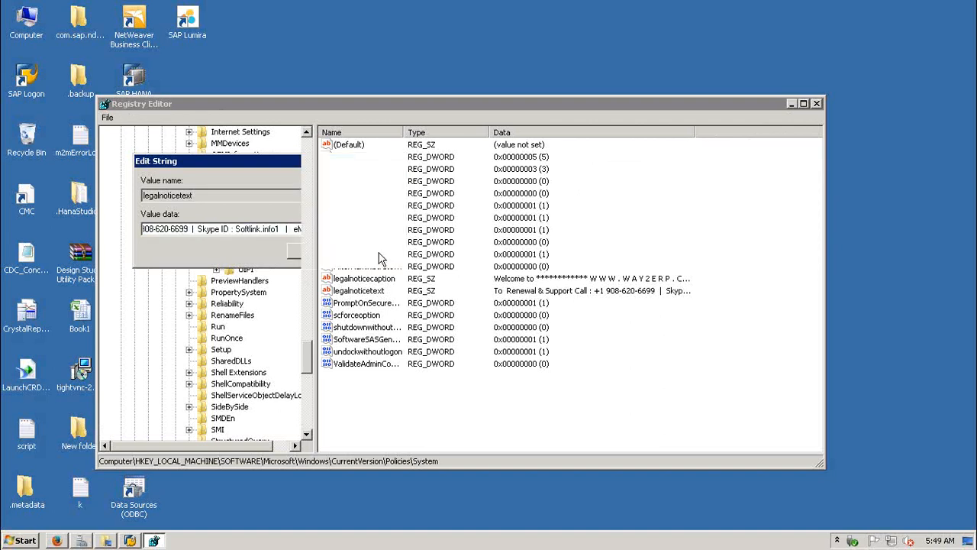
pyautogui.click(792, 104)
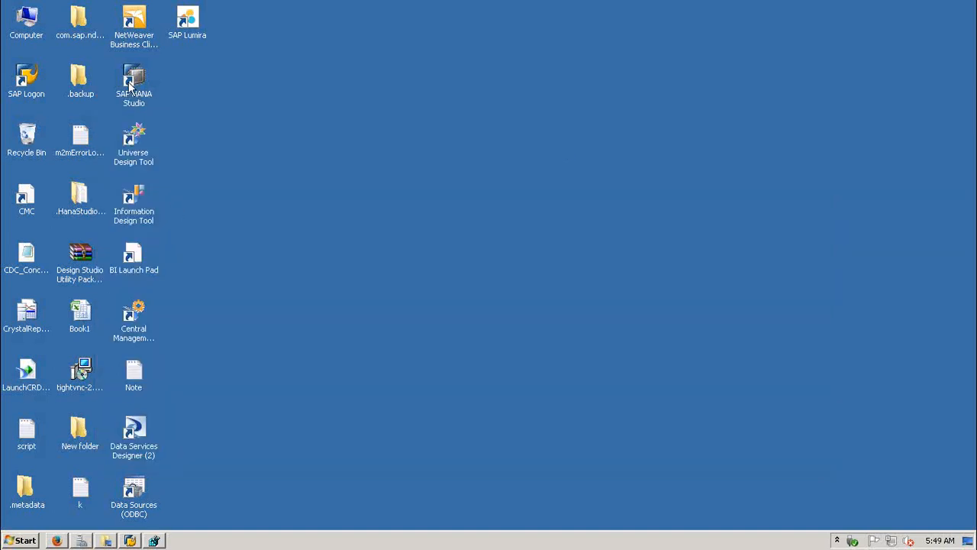
# Step: Launch SAP HANA Studio from the remote server's Start menu
pyautogui.click(21, 542)
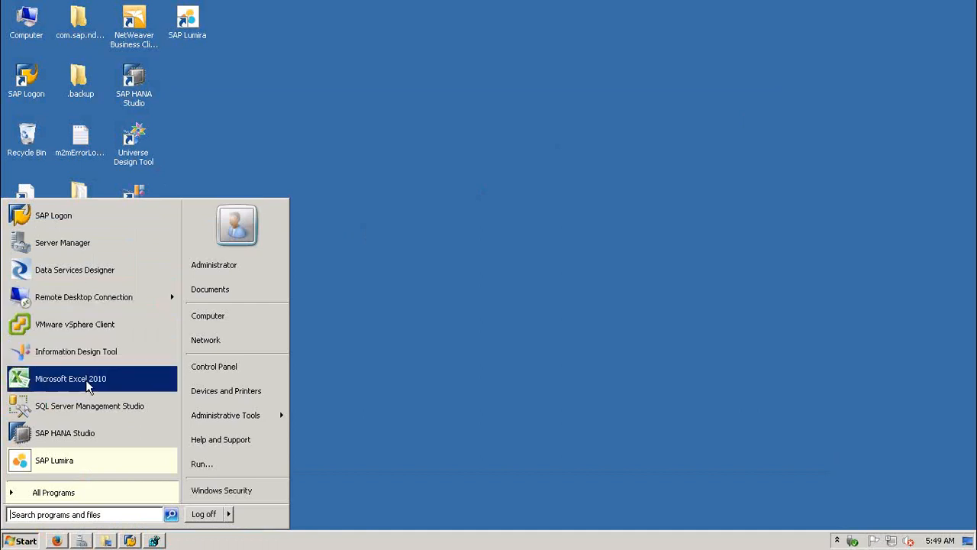
pyautogui.click(79, 435)
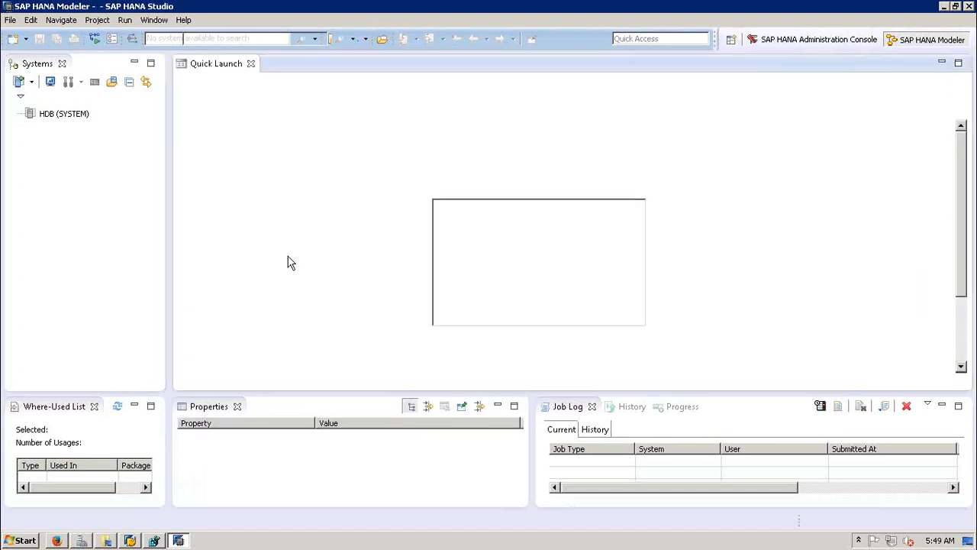
# Step: Log on to HDB (SYSTEM) by entering the database password
pyautogui.click(64, 116)
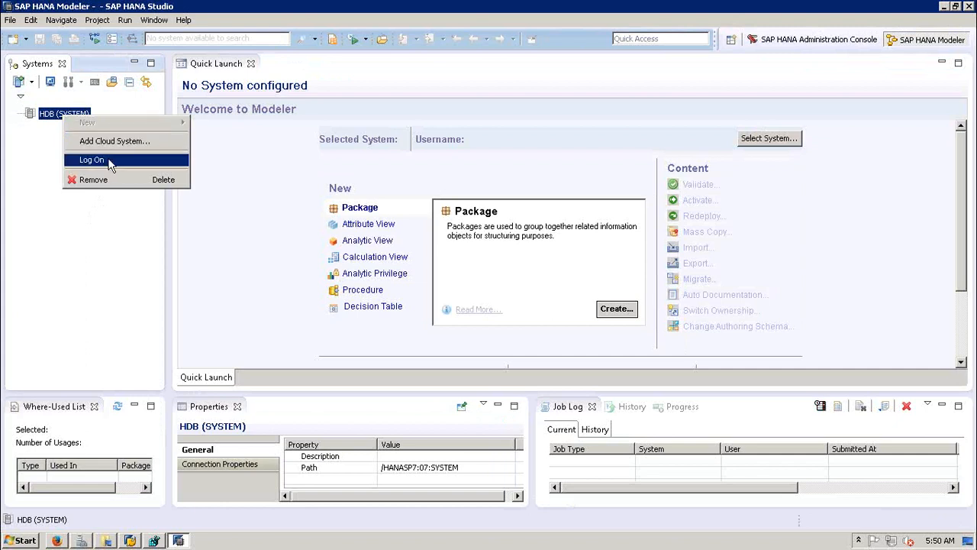
pyautogui.click(108, 162)
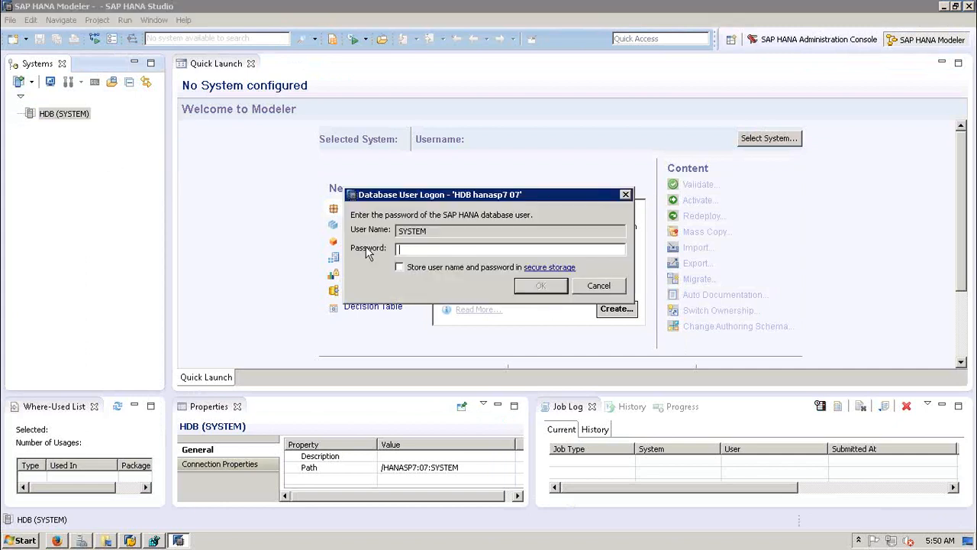
pyautogui.press('Return')
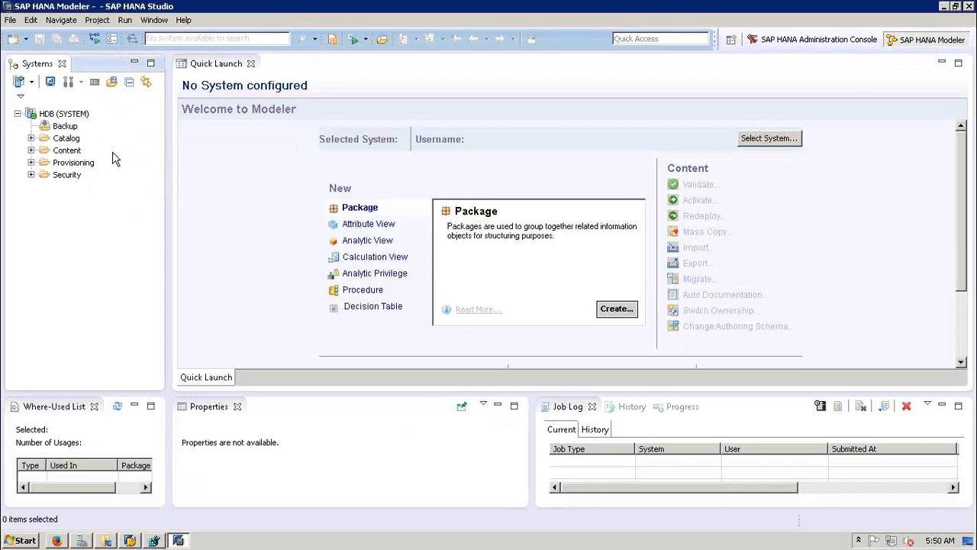
# Step: Bring up the Welcome to Modeler page, dismiss the status popup, and collapse HDB (SYSTEM)
pyautogui.click(234, 191)
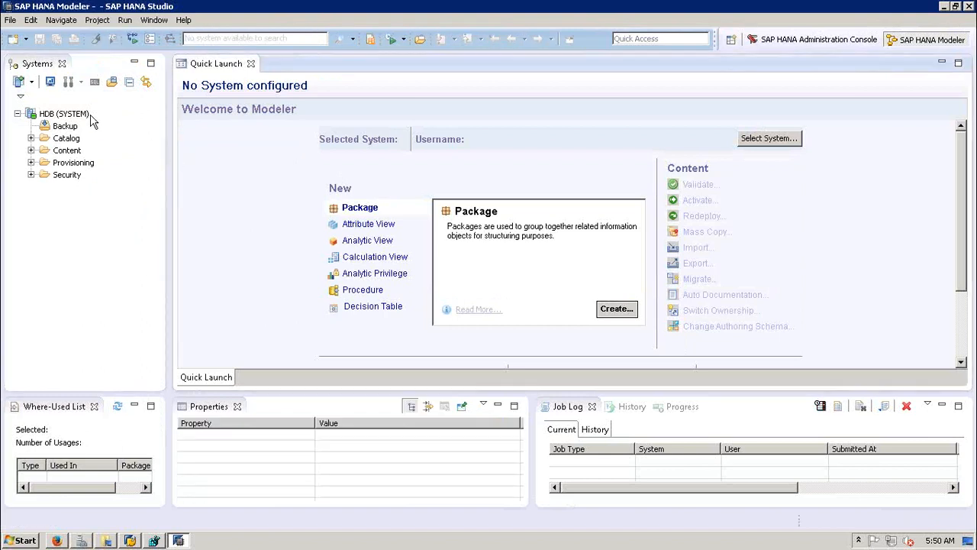
pyautogui.moveTo(76, 120)
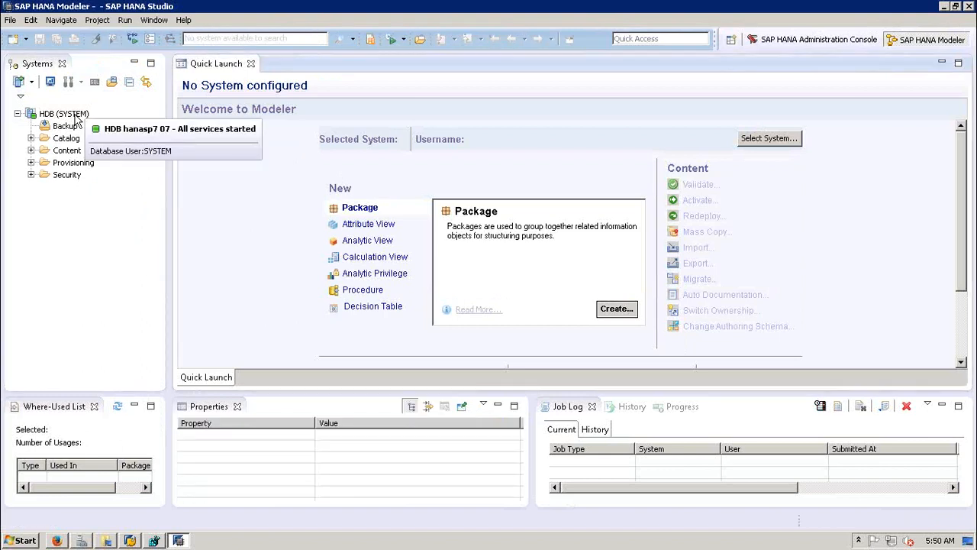
pyautogui.click(114, 255)
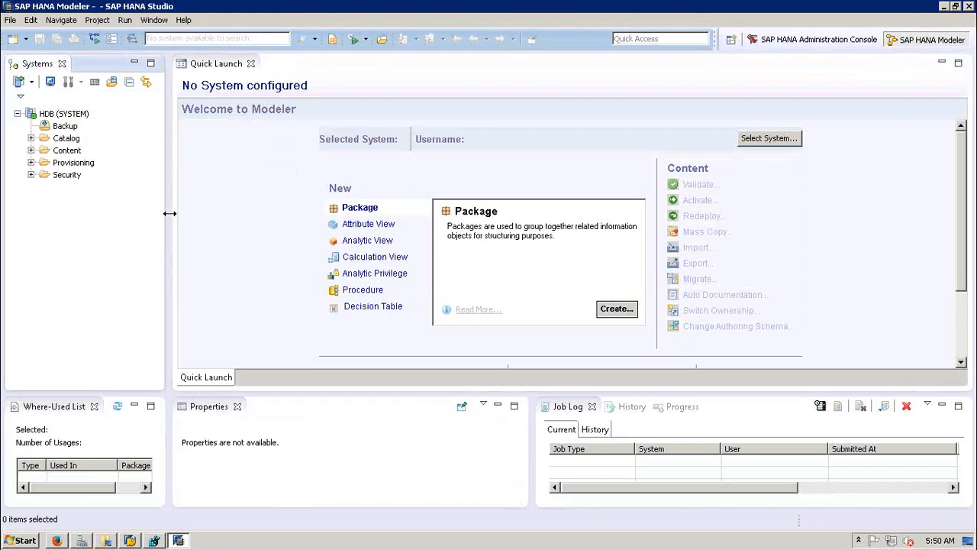
pyautogui.click(18, 114)
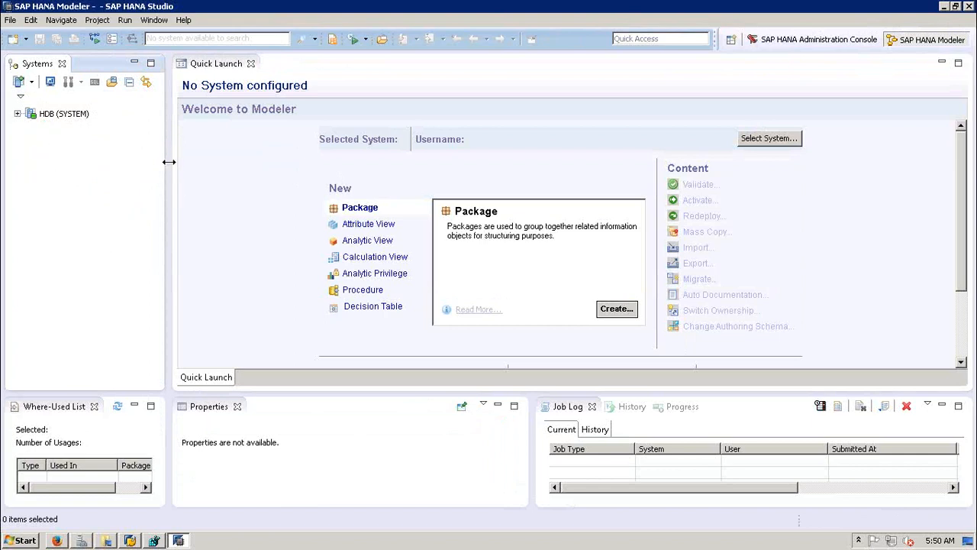
pyautogui.rightClick(51, 147)
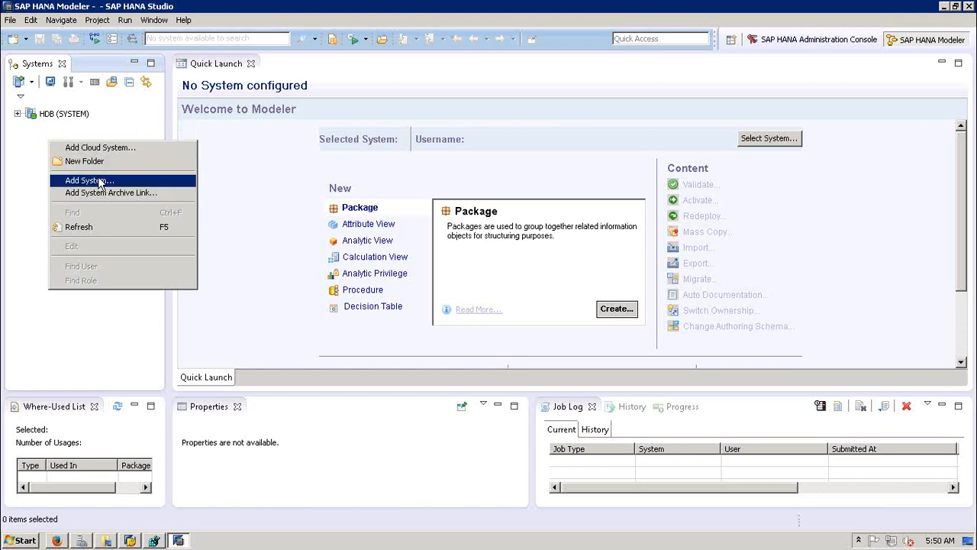
pyautogui.click(99, 180)
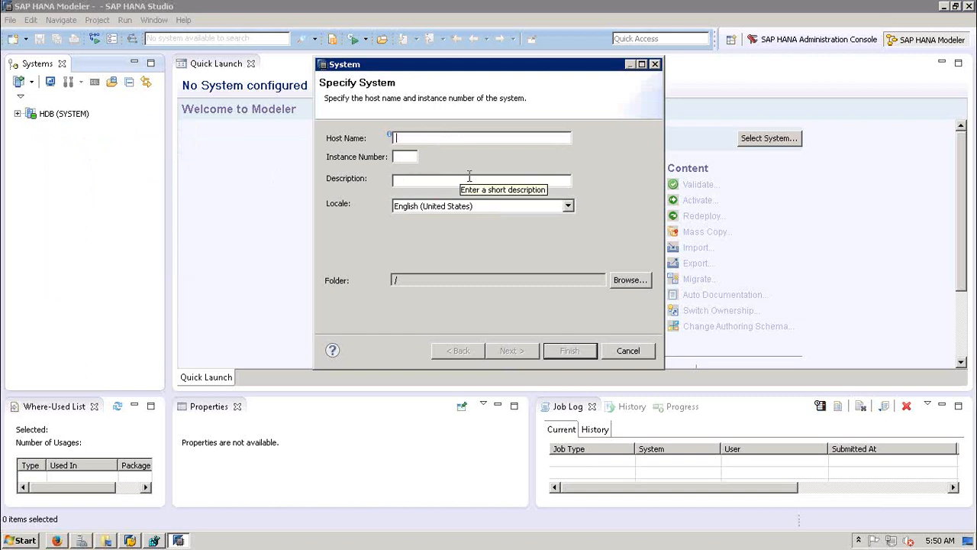
pyautogui.click(636, 356)
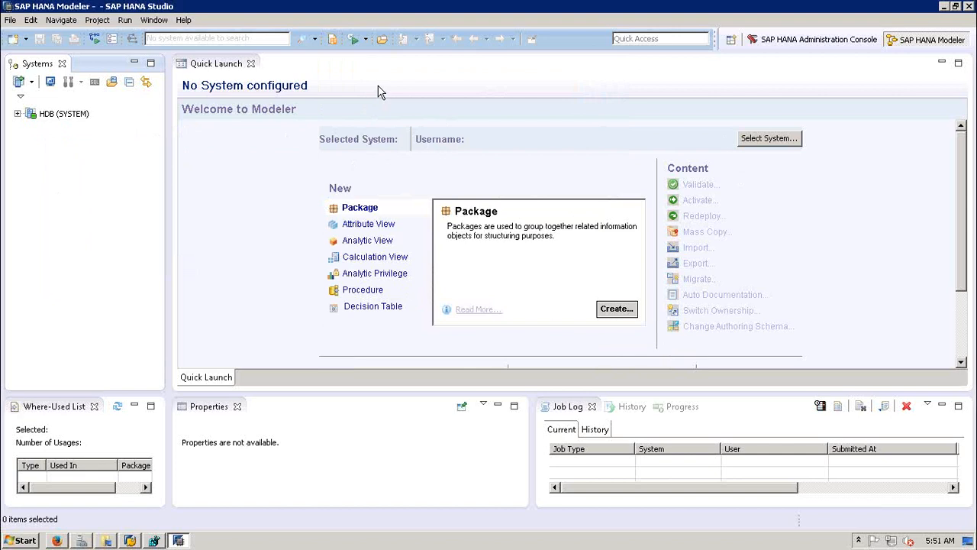
# Step: Expand HDB (SYSTEM) and walk through Backup, Catalog, Content, Provisioning and Security
pyautogui.moveTo(39, 120)
pyautogui.click(18, 114)
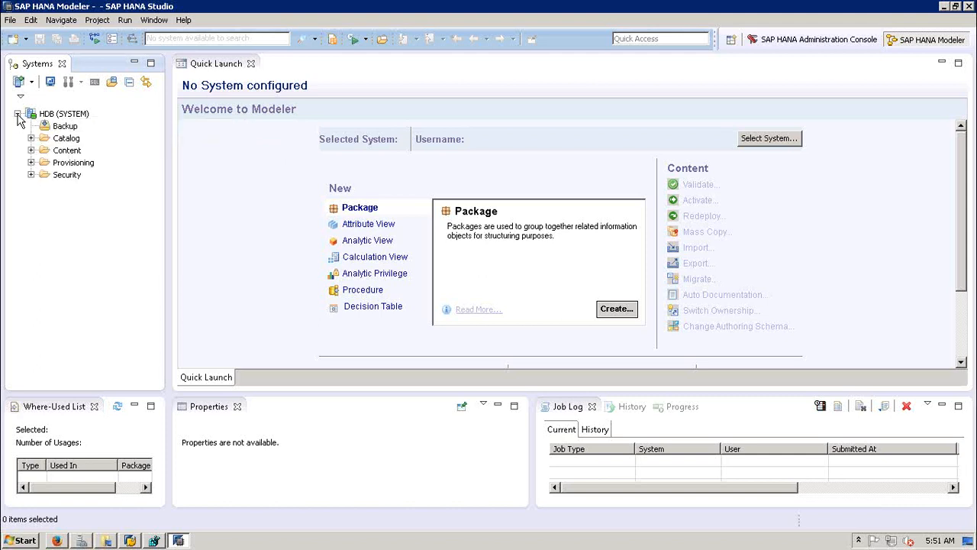
pyautogui.click(64, 129)
pyautogui.click(75, 139)
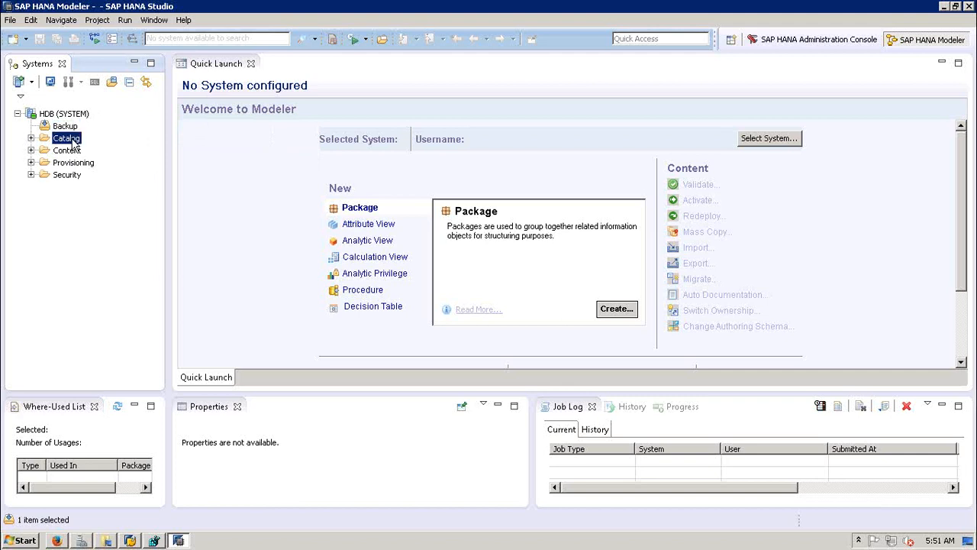
pyautogui.click(68, 151)
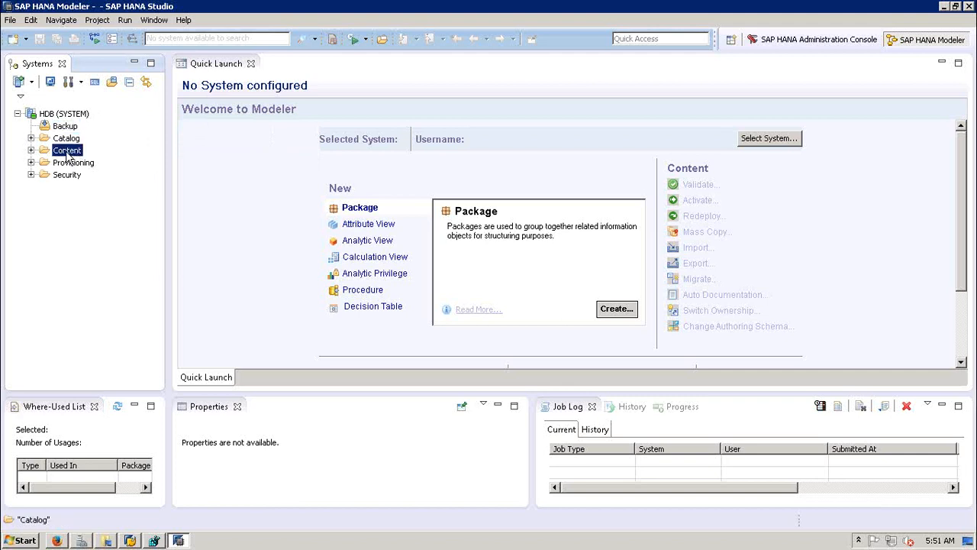
pyautogui.click(75, 163)
pyautogui.click(72, 175)
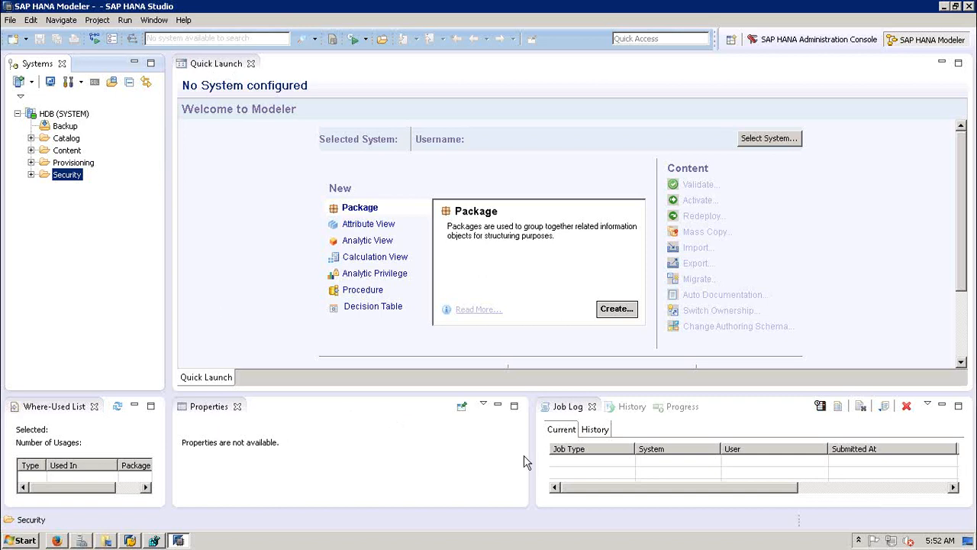
# Step: Open the Open Perspective dialog via Window > Open Perspective > Other...
pyautogui.click(155, 22)
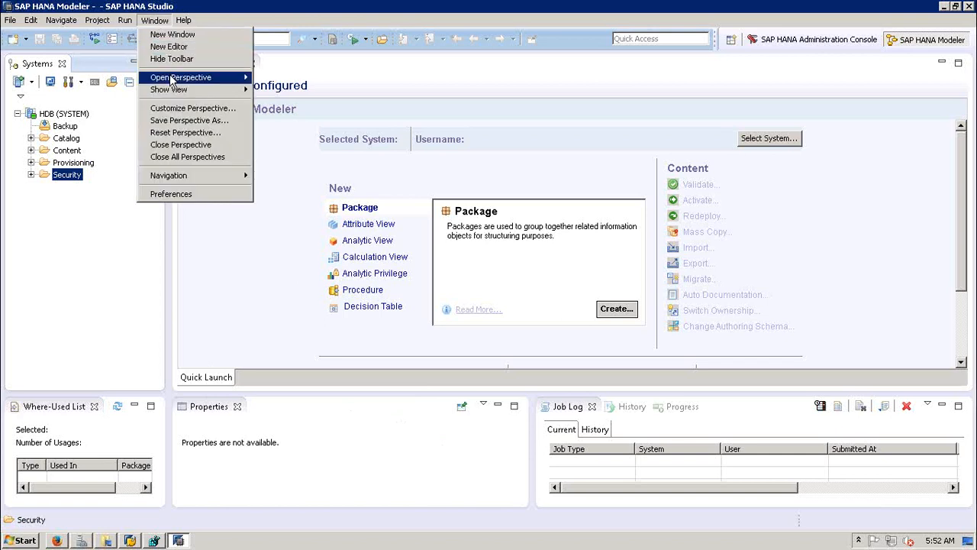
pyautogui.moveTo(174, 80)
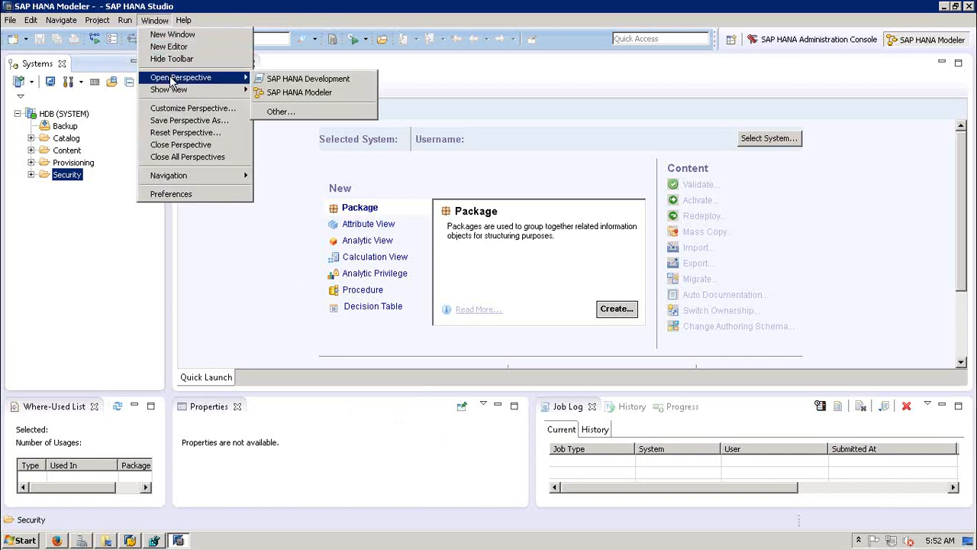
pyautogui.click(281, 112)
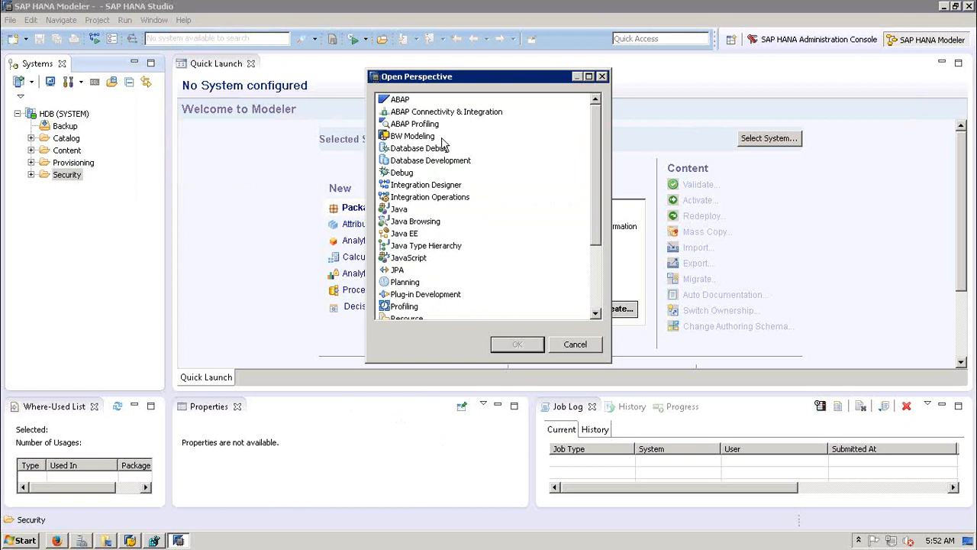
# Step: Open the SAP HANA Administration Console perspective from the perspective list
pyautogui.click(597, 285)
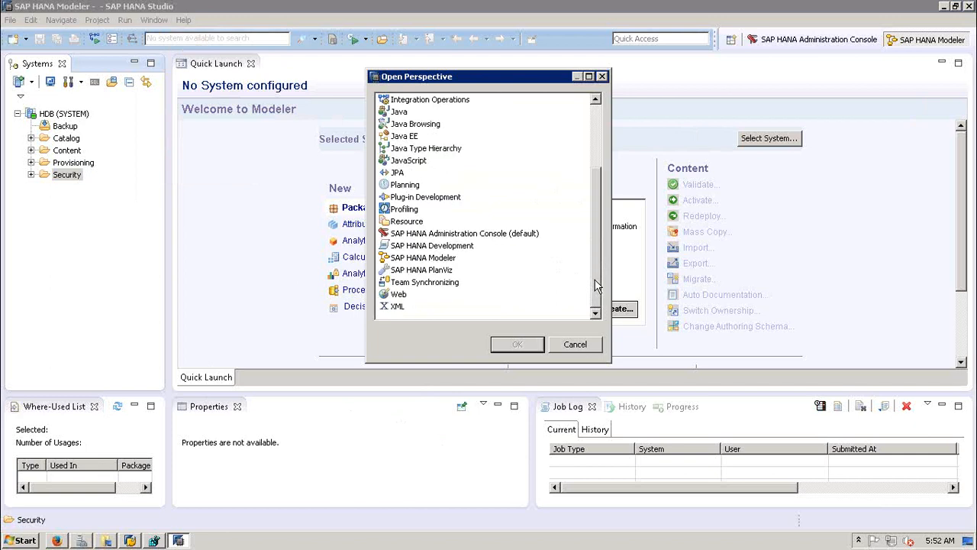
pyautogui.click(434, 263)
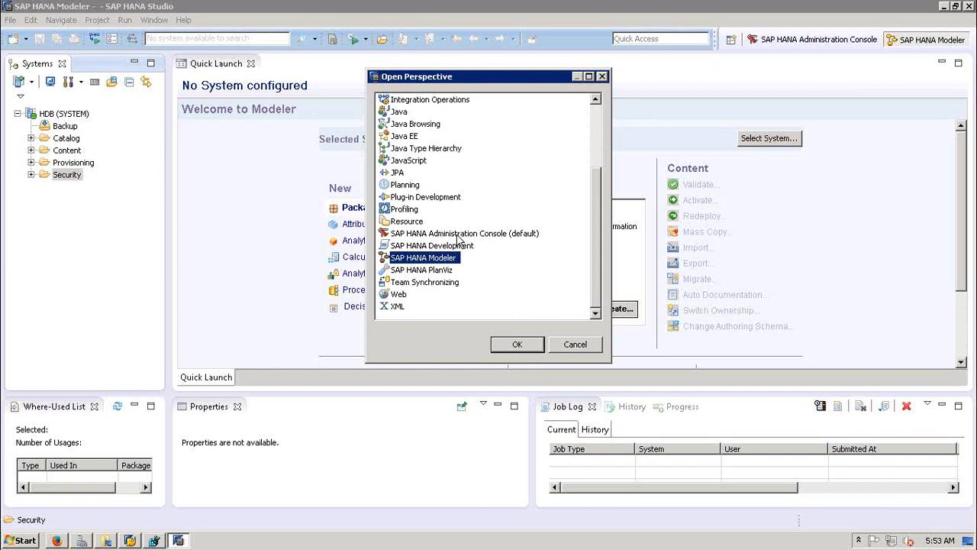
pyautogui.click(458, 237)
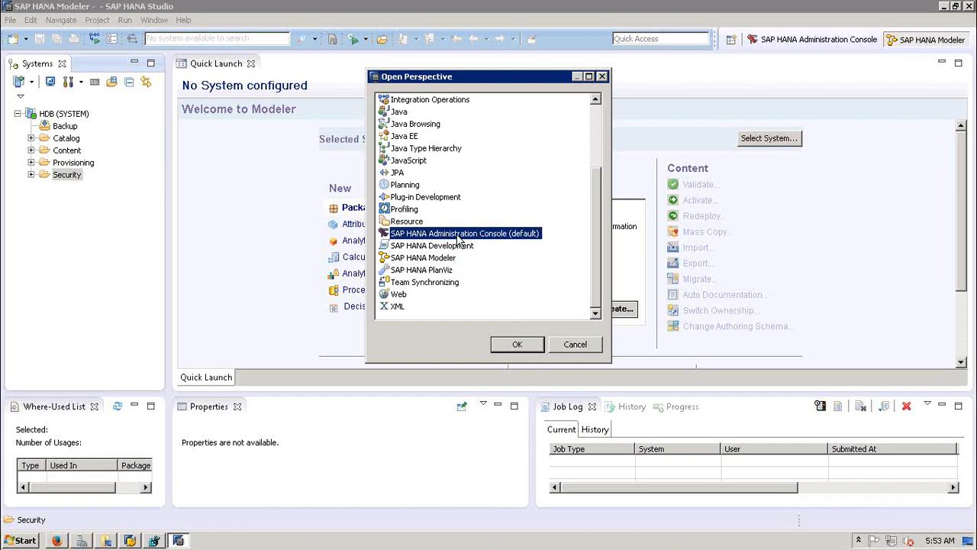
pyautogui.doubleClick(458, 234)
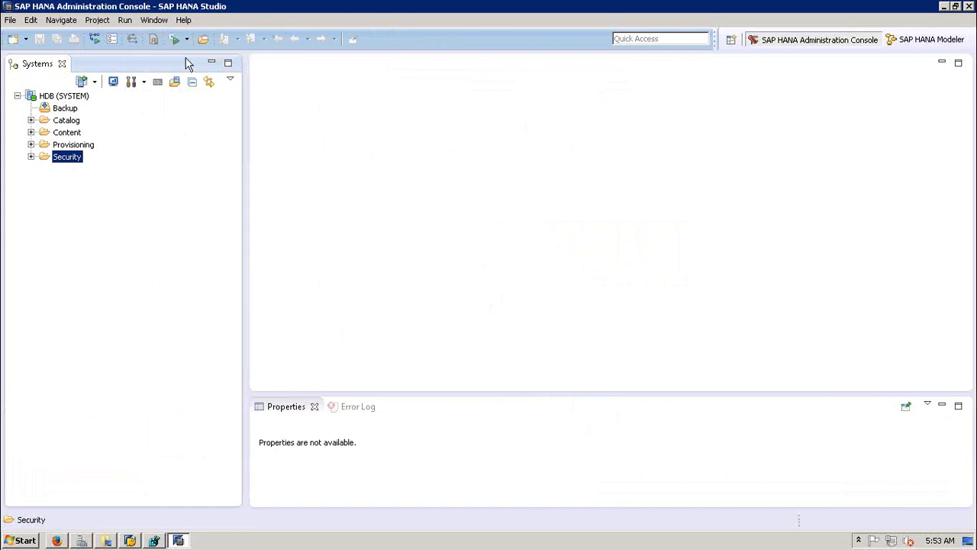
# Step: Reopen the perspective list and choose SAP HANA Modeler, confirming with OK
pyautogui.click(152, 22)
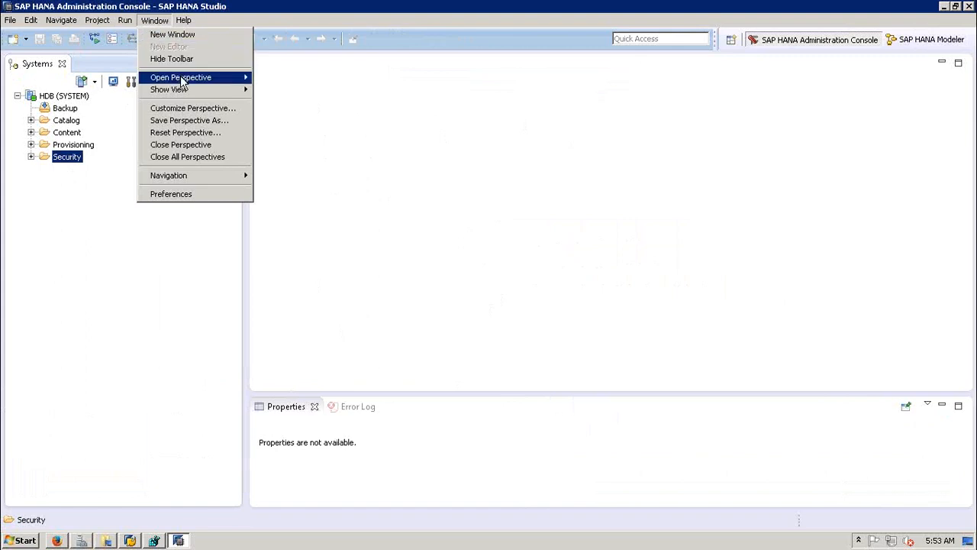
pyautogui.moveTo(183, 78)
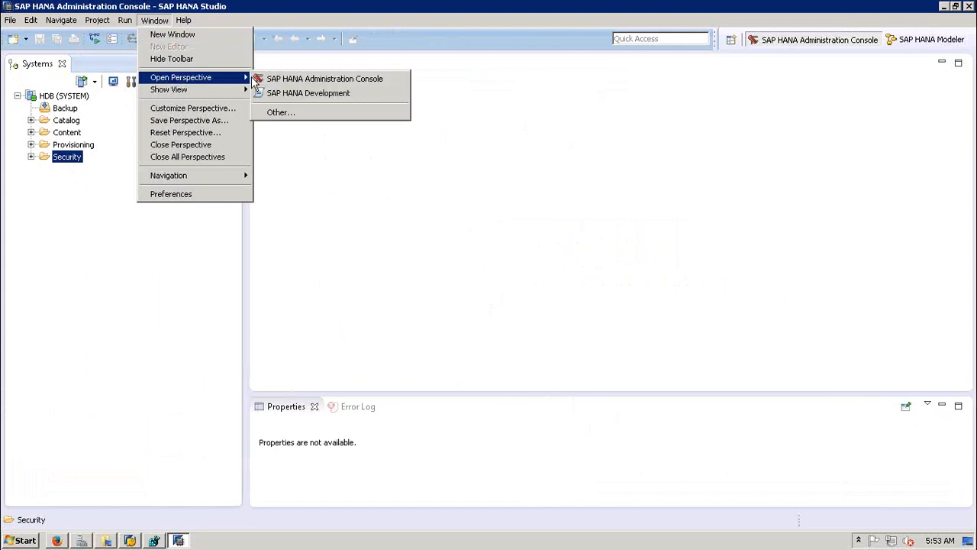
pyautogui.click(290, 113)
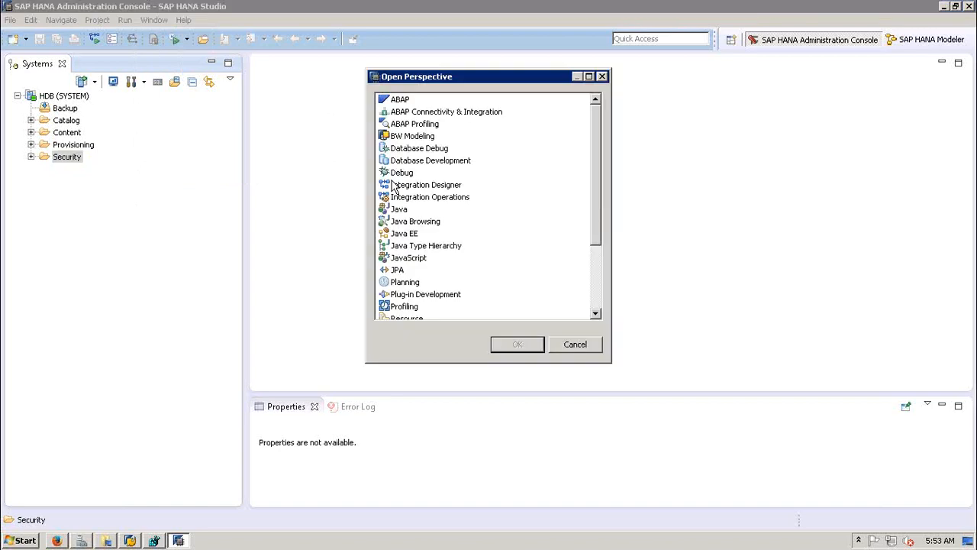
pyautogui.click(596, 305)
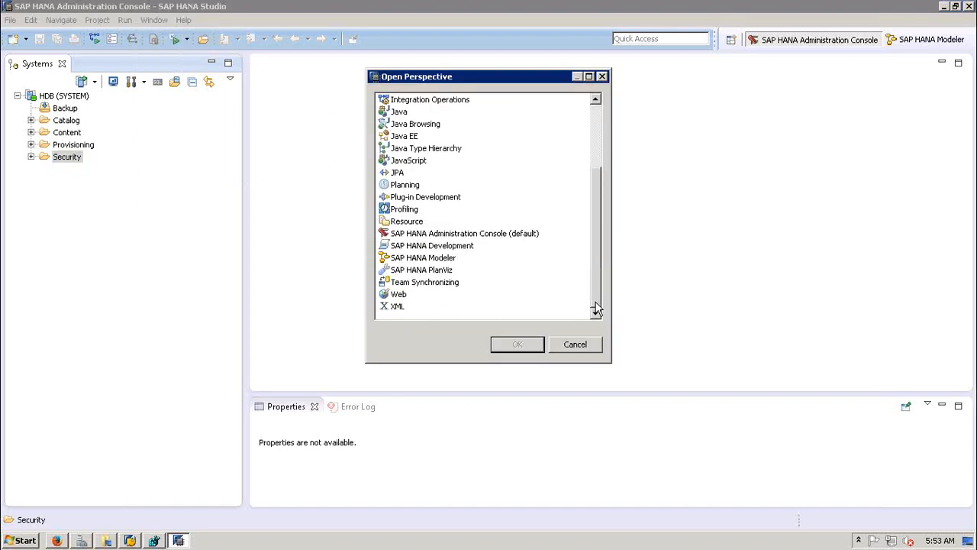
pyautogui.click(403, 259)
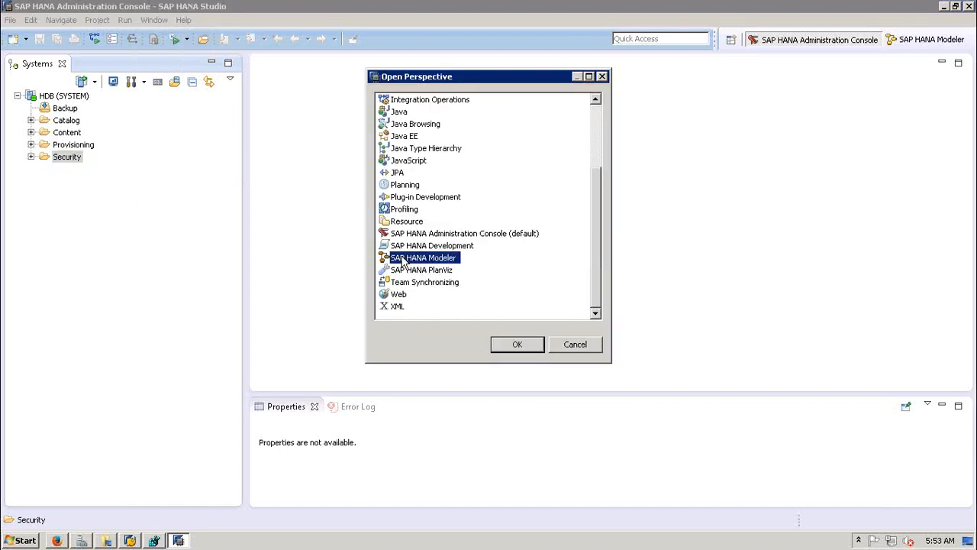
pyautogui.click(520, 344)
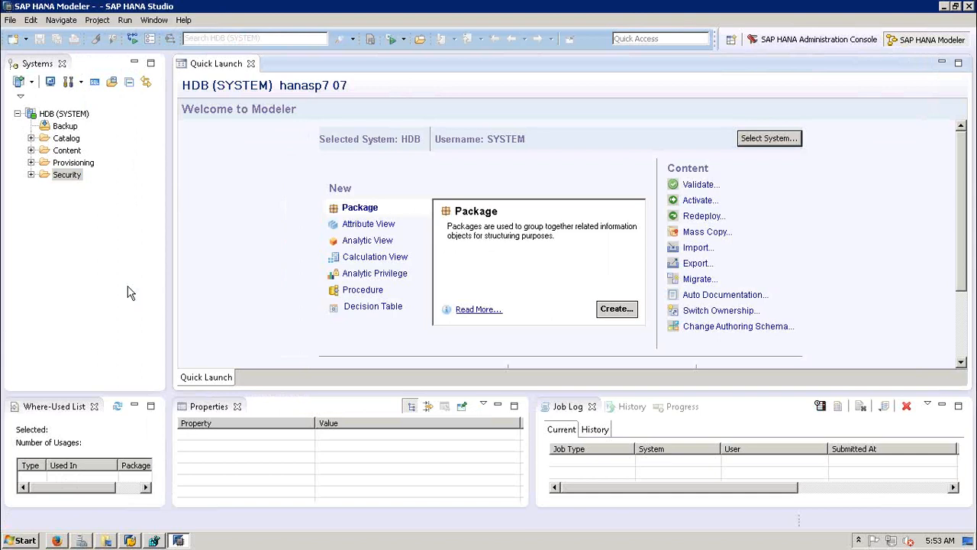
pyautogui.click(99, 284)
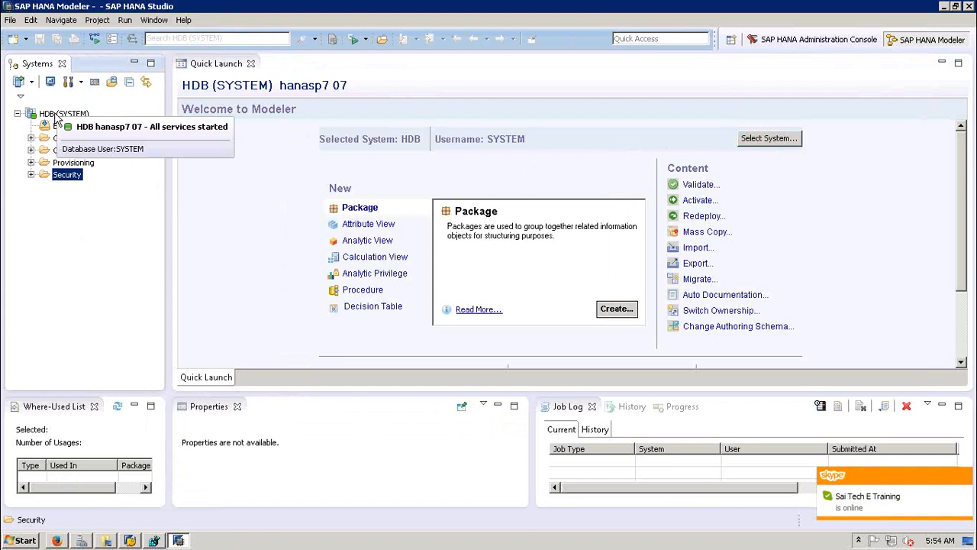
pyautogui.click(746, 143)
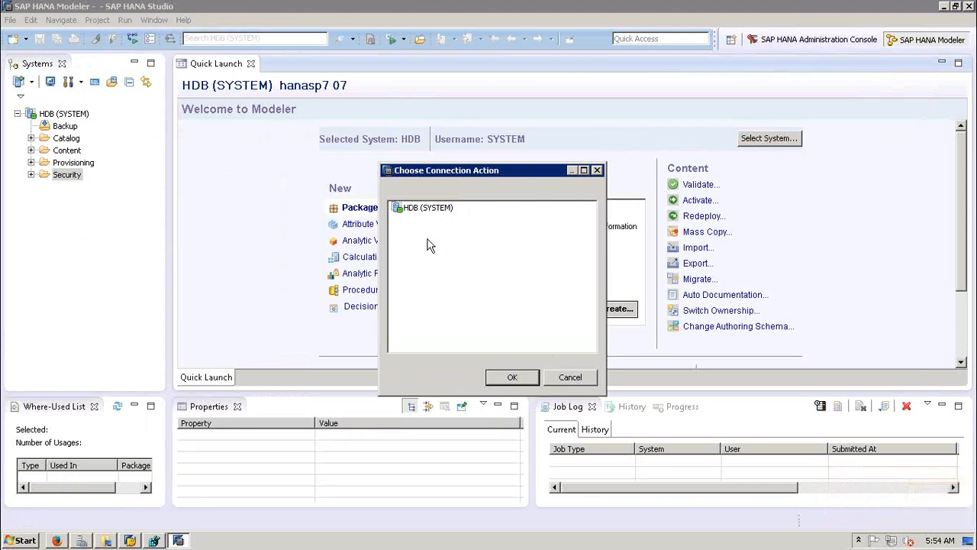
pyautogui.click(569, 377)
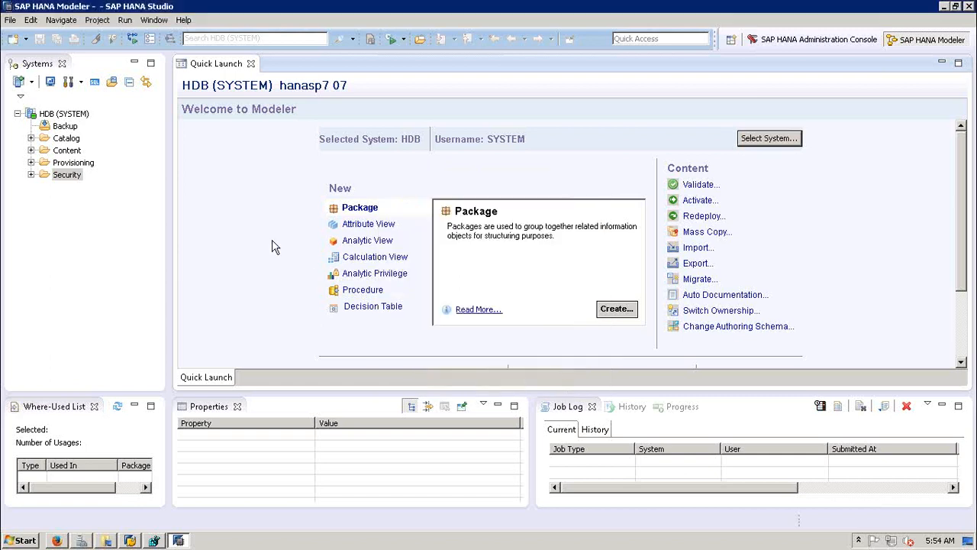
pyautogui.click(752, 142)
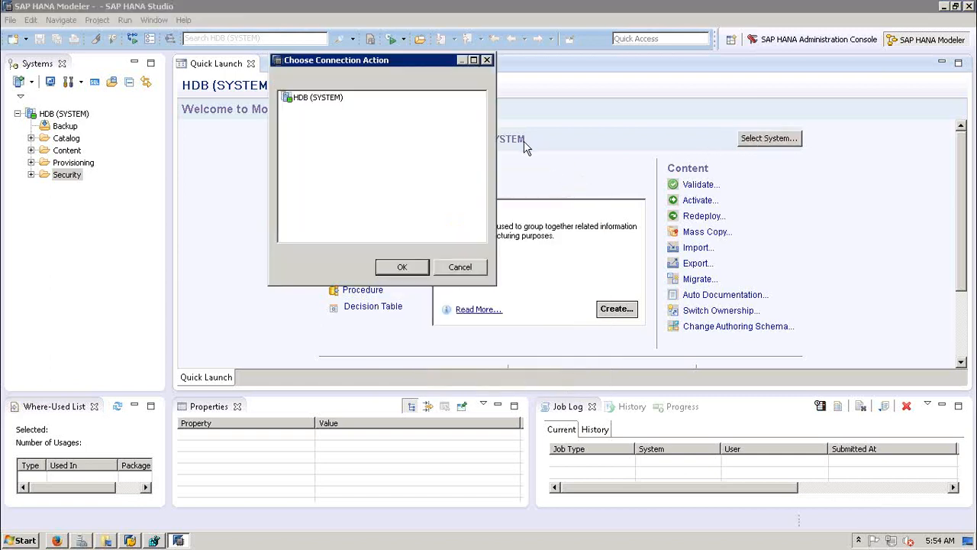
pyautogui.click(328, 99)
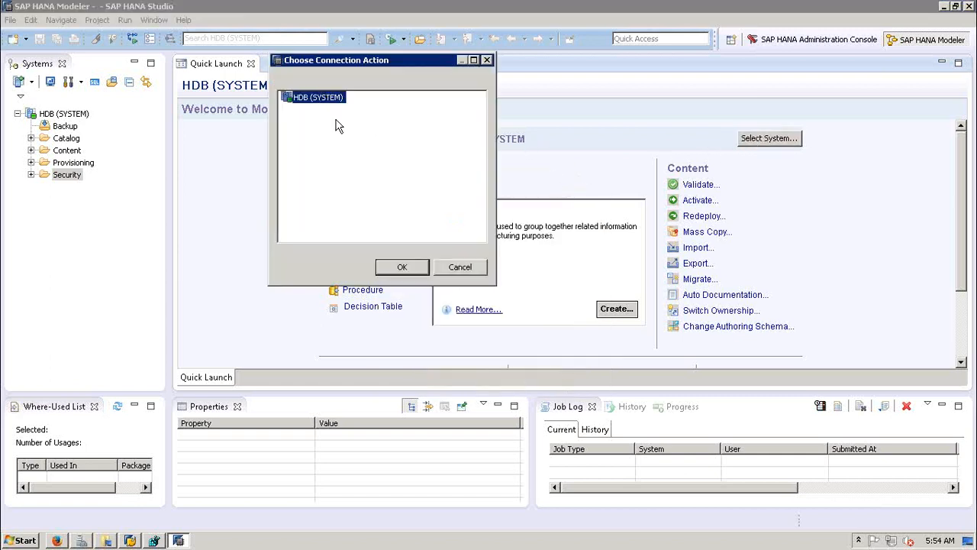
pyautogui.click(399, 267)
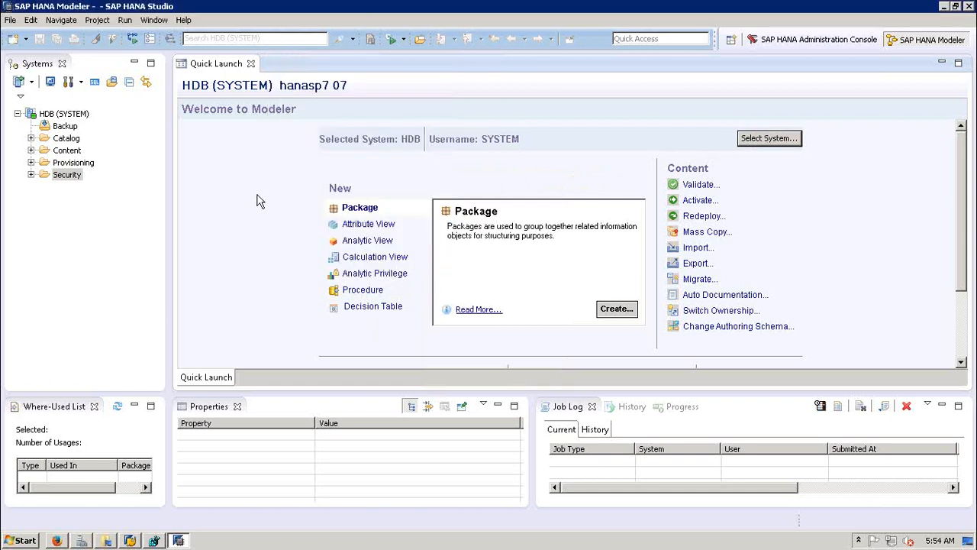
pyautogui.click(64, 128)
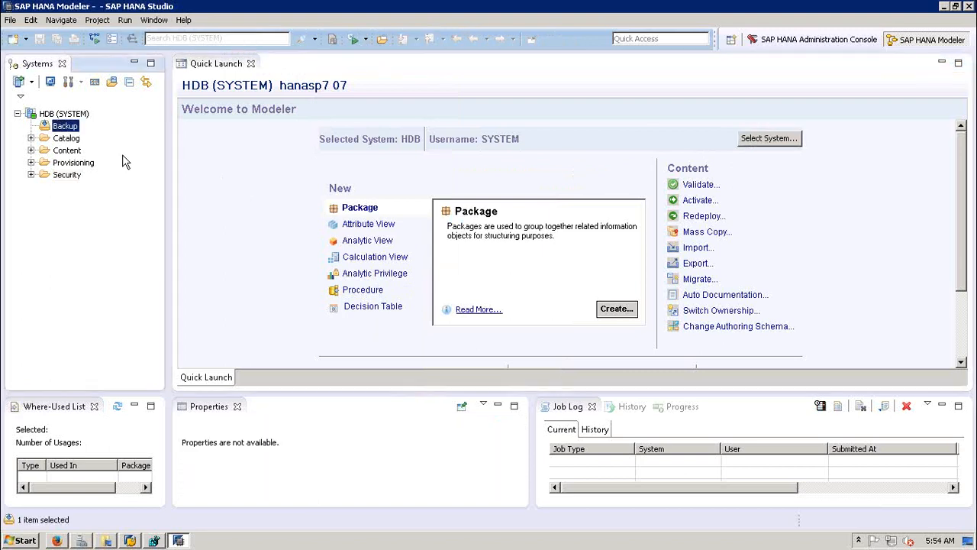
pyautogui.rightClick(65, 128)
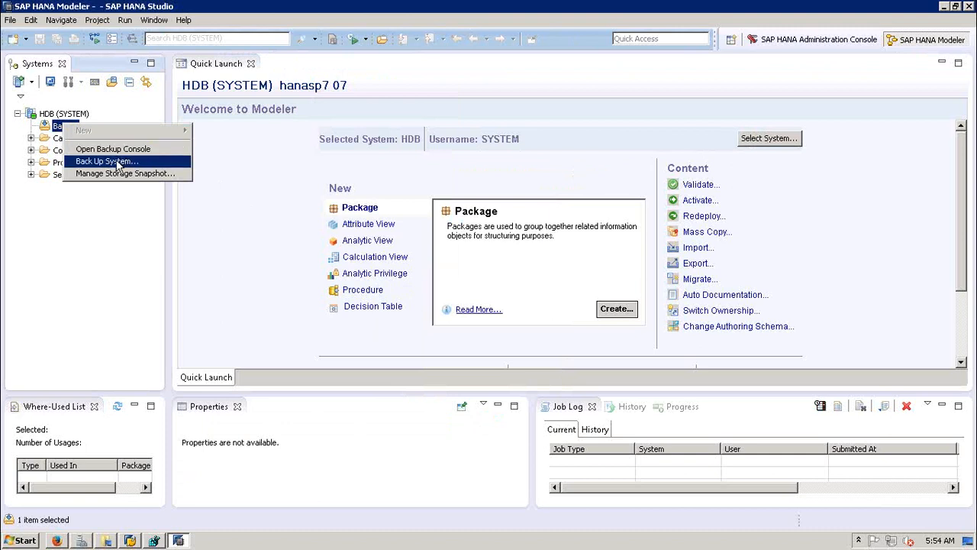
pyautogui.click(126, 240)
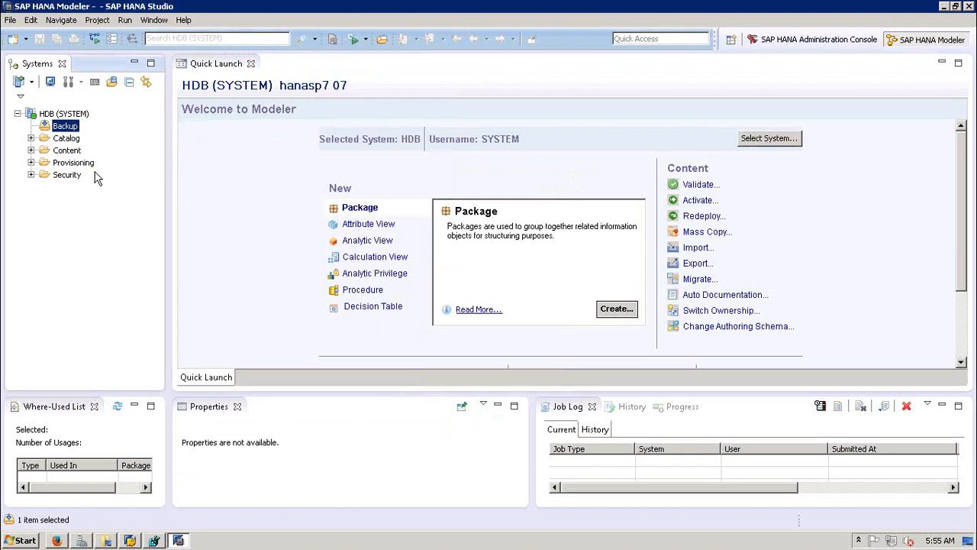
pyautogui.click(67, 139)
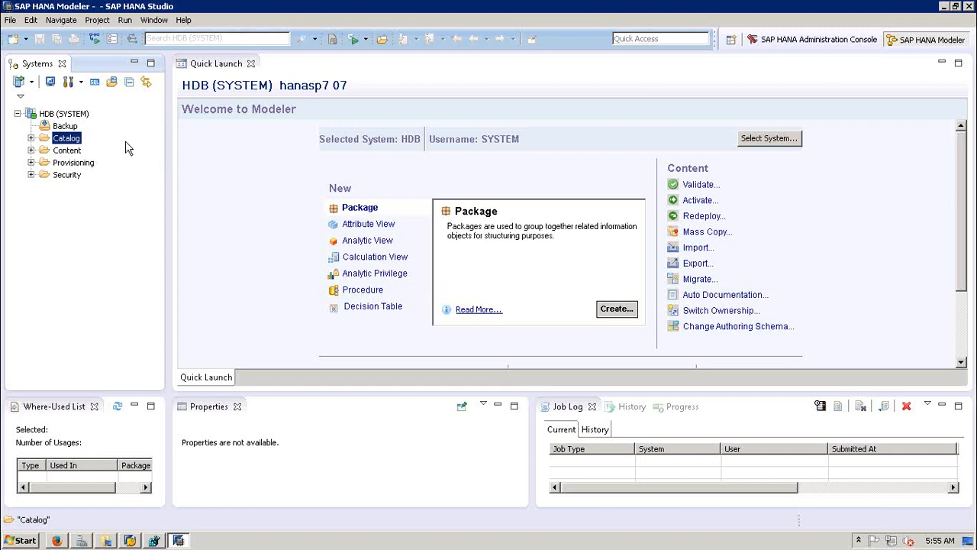
pyautogui.click(25, 541)
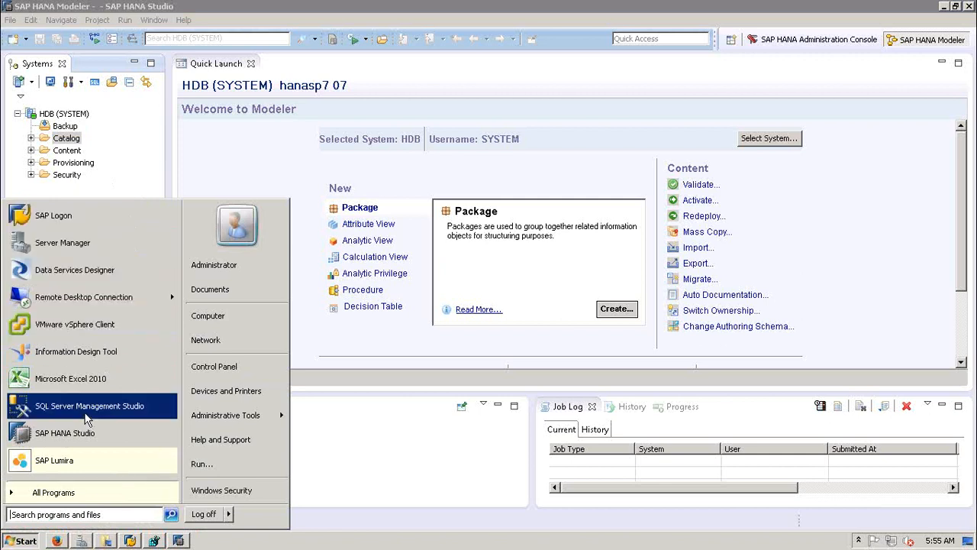
pyautogui.click(136, 178)
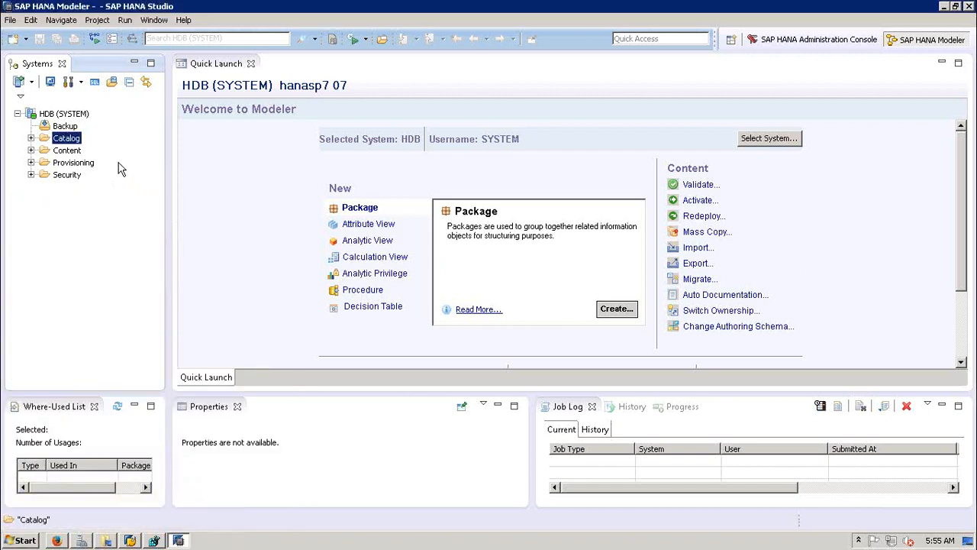
# Step: Expand Catalog, scroll through its schemas, and select DXCUSER
pyautogui.click(31, 138)
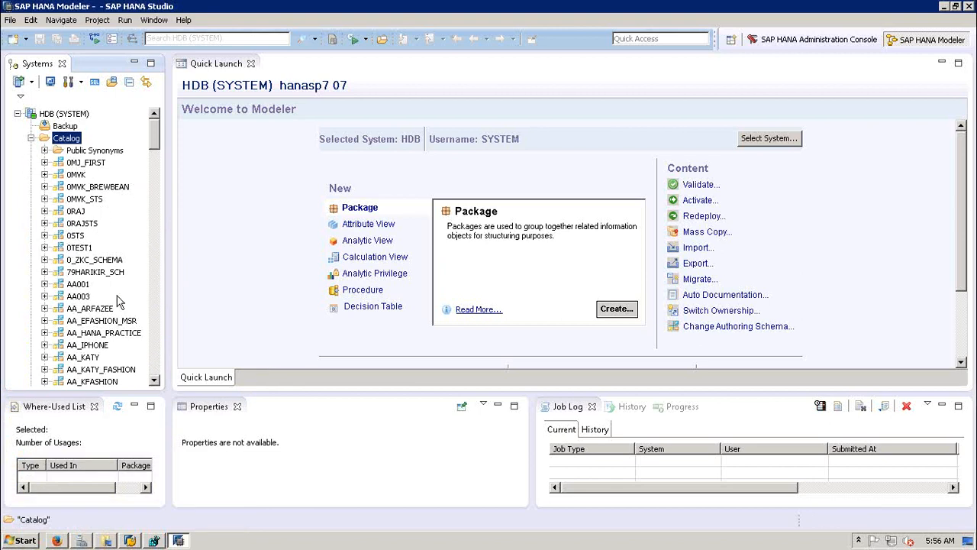
pyautogui.scroll(-7, 157, 300)
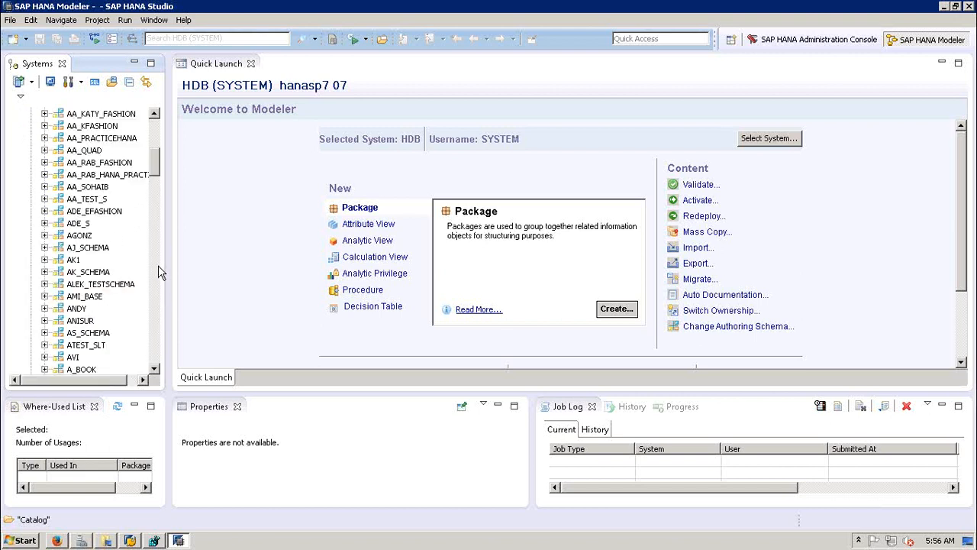
pyautogui.scroll(-7, 158, 264)
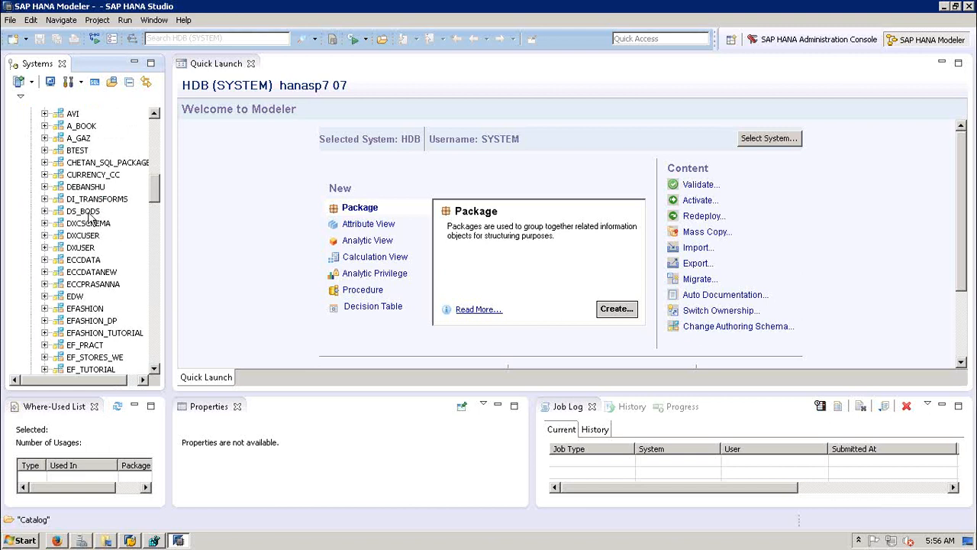
pyautogui.click(81, 238)
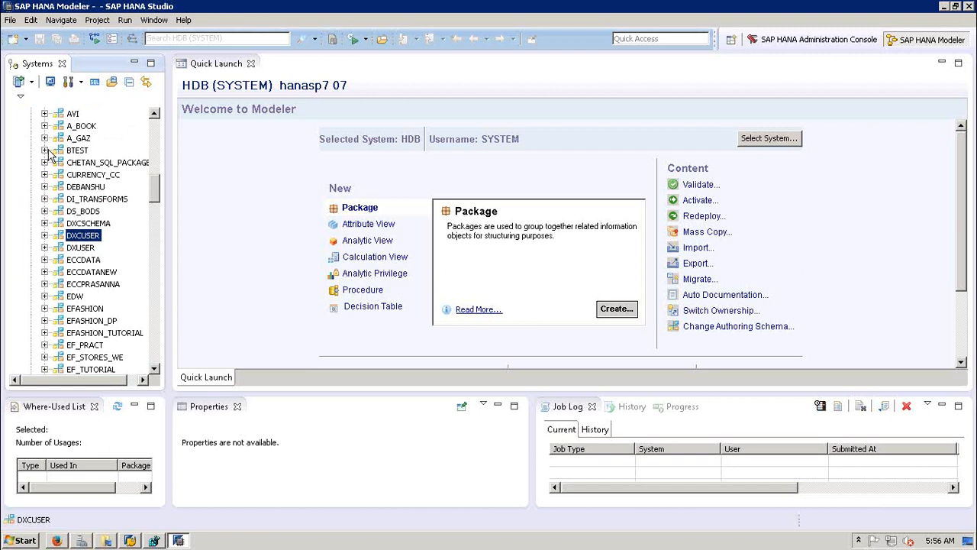
pyautogui.click(44, 212)
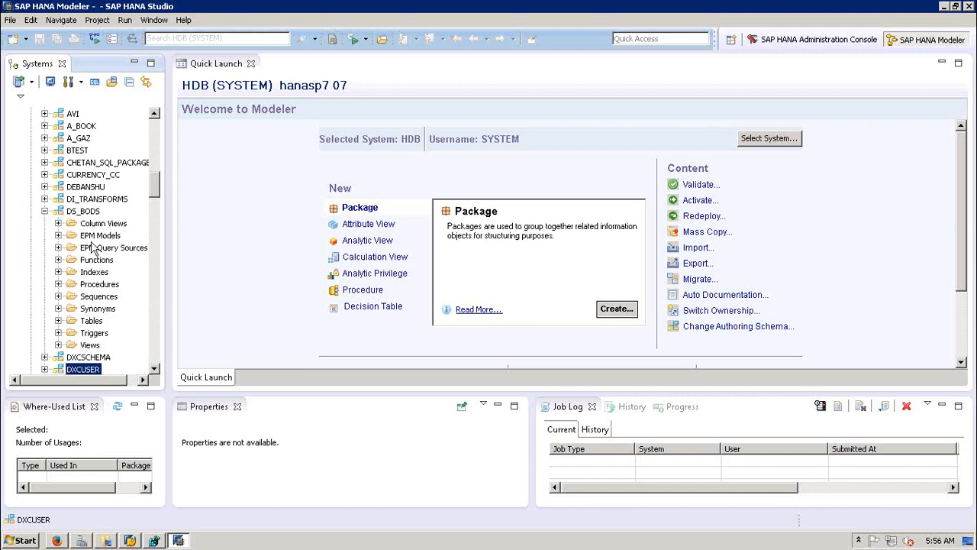
pyautogui.click(98, 224)
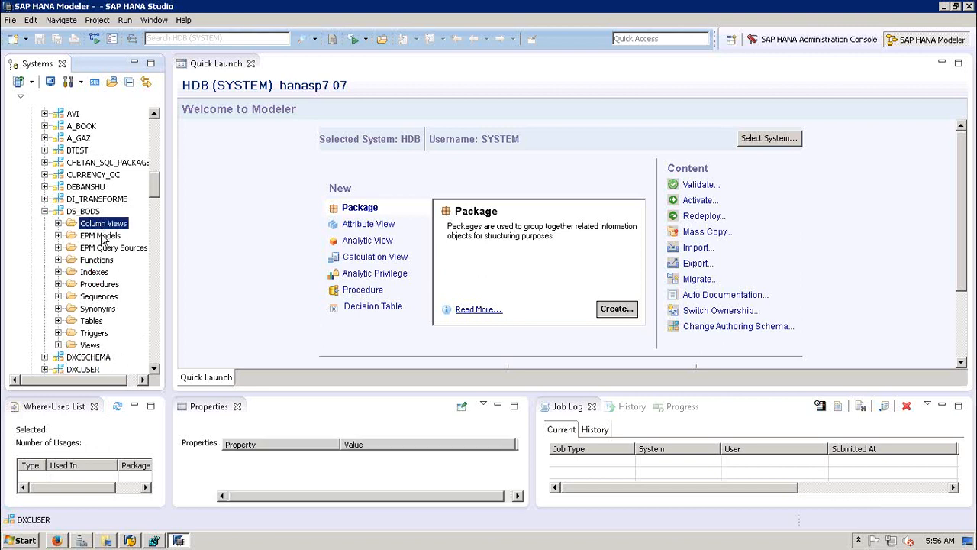
pyautogui.click(103, 236)
pyautogui.click(110, 248)
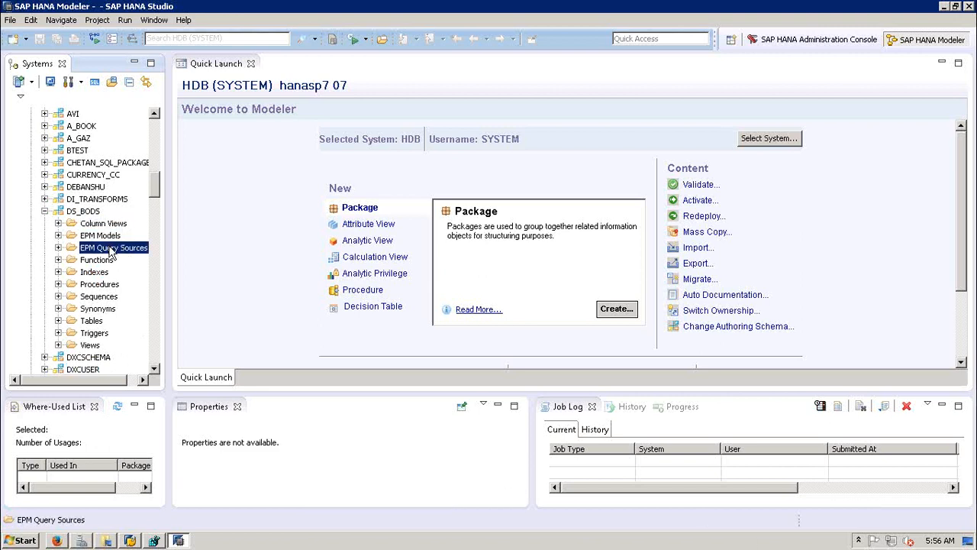
pyautogui.click(102, 261)
pyautogui.click(97, 273)
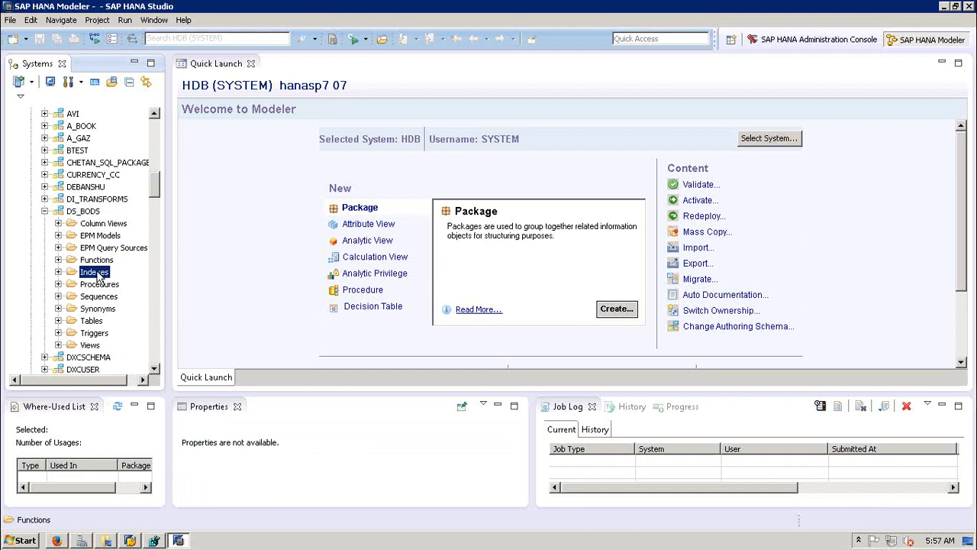
pyautogui.click(99, 285)
pyautogui.click(102, 297)
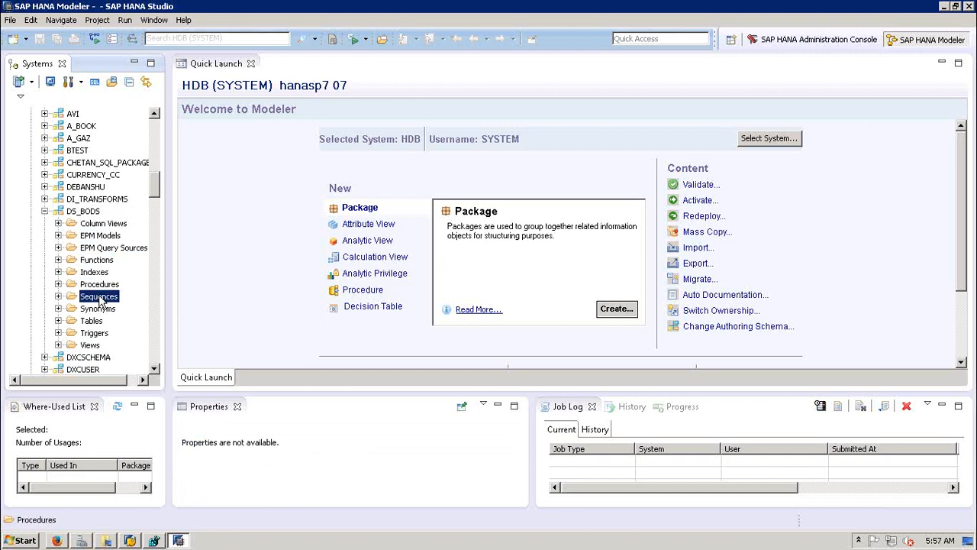
pyautogui.click(99, 309)
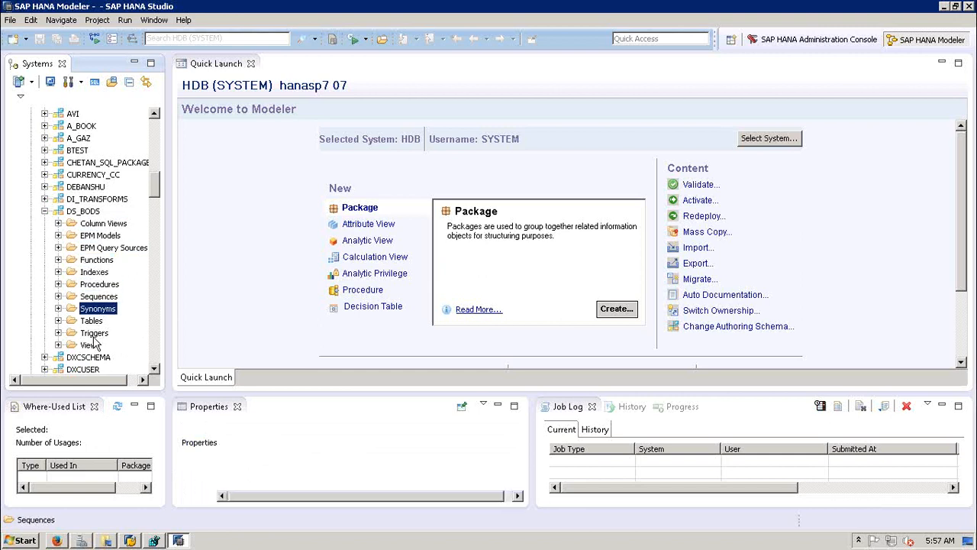
pyautogui.click(93, 334)
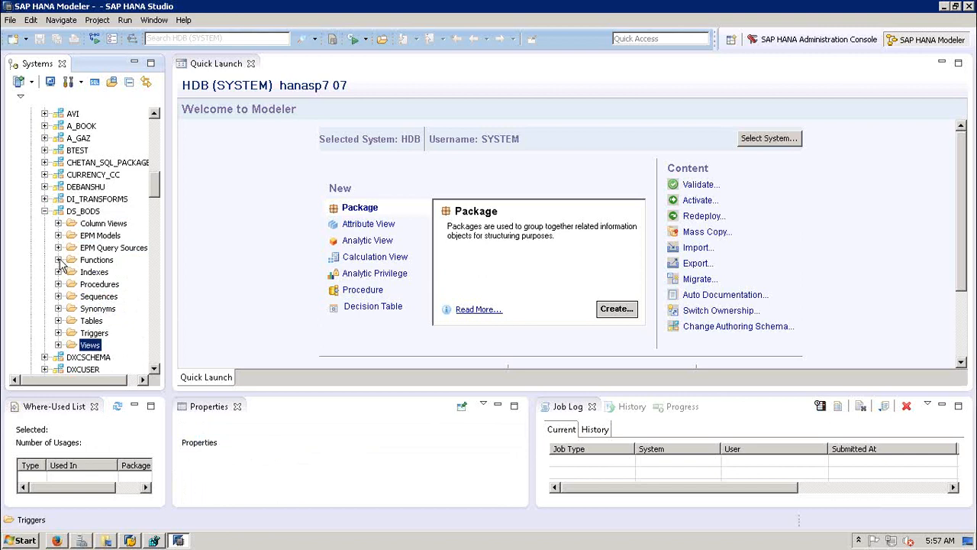
pyautogui.click(44, 212)
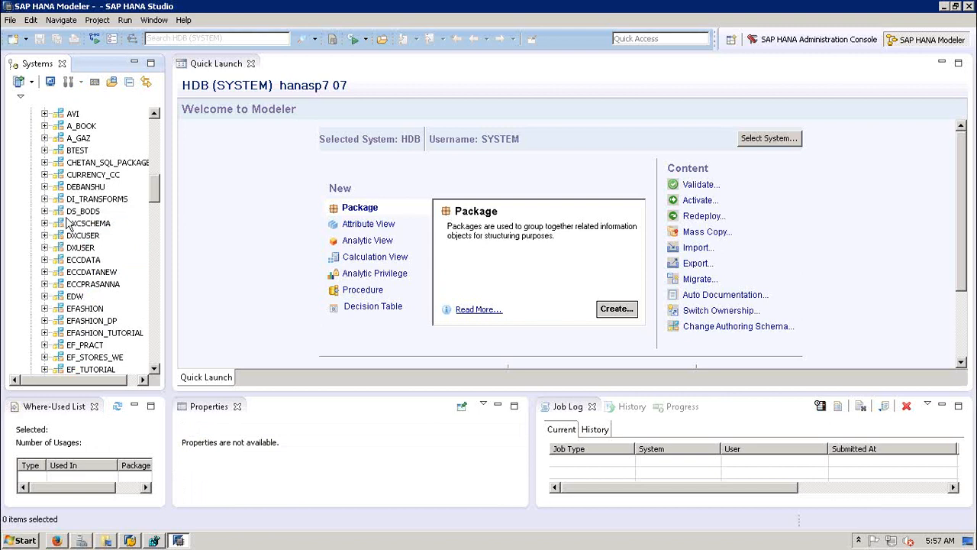
pyautogui.click(45, 259)
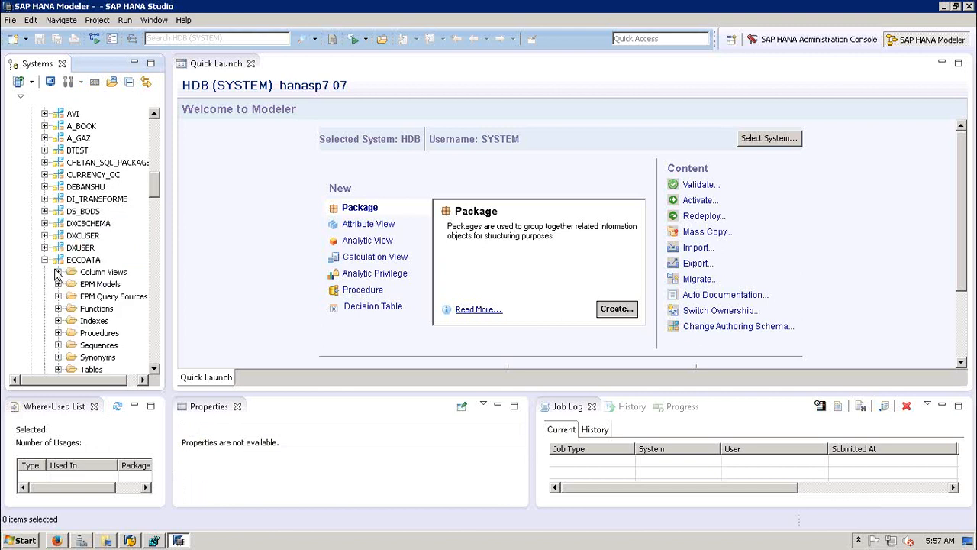
pyautogui.doubleClick(154, 370)
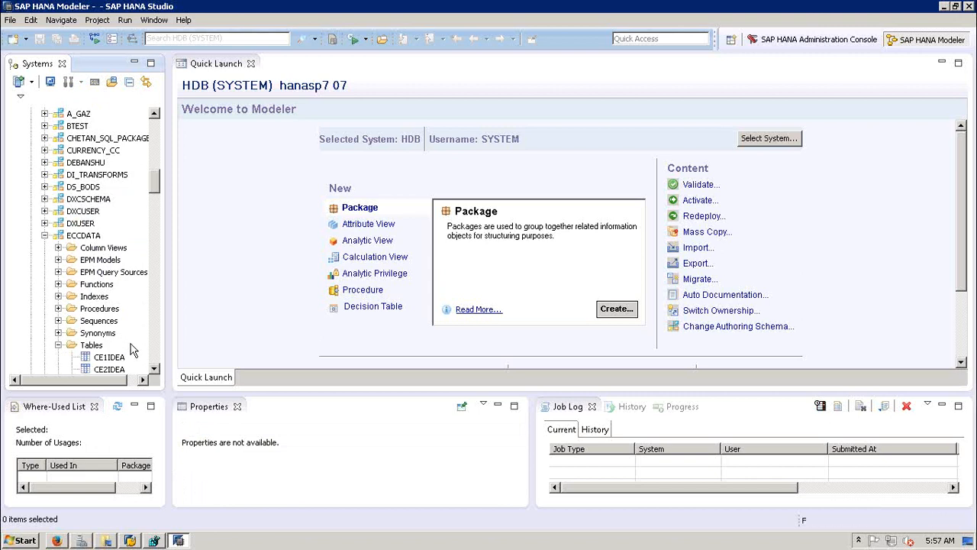
pyautogui.click(154, 370)
pyautogui.click(154, 370)
pyautogui.click(155, 370)
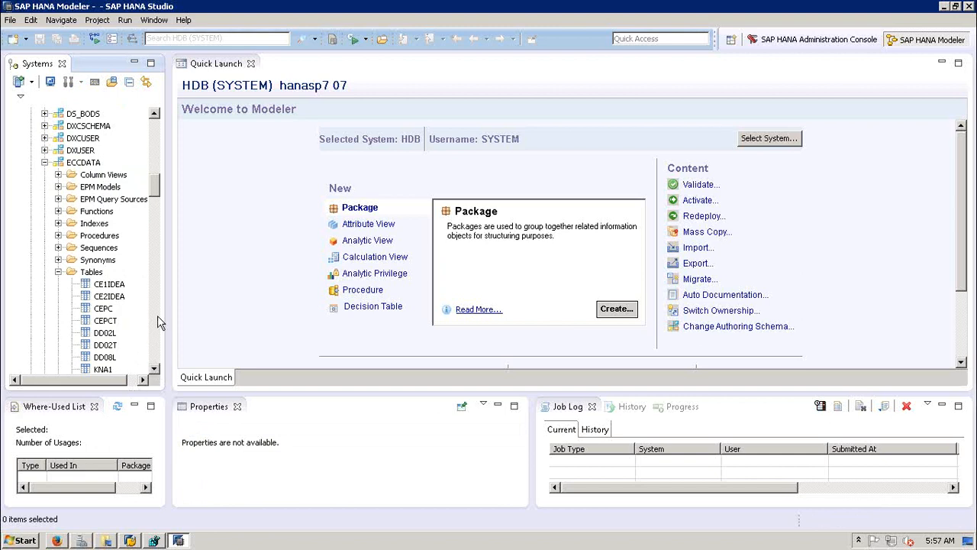
pyautogui.click(44, 162)
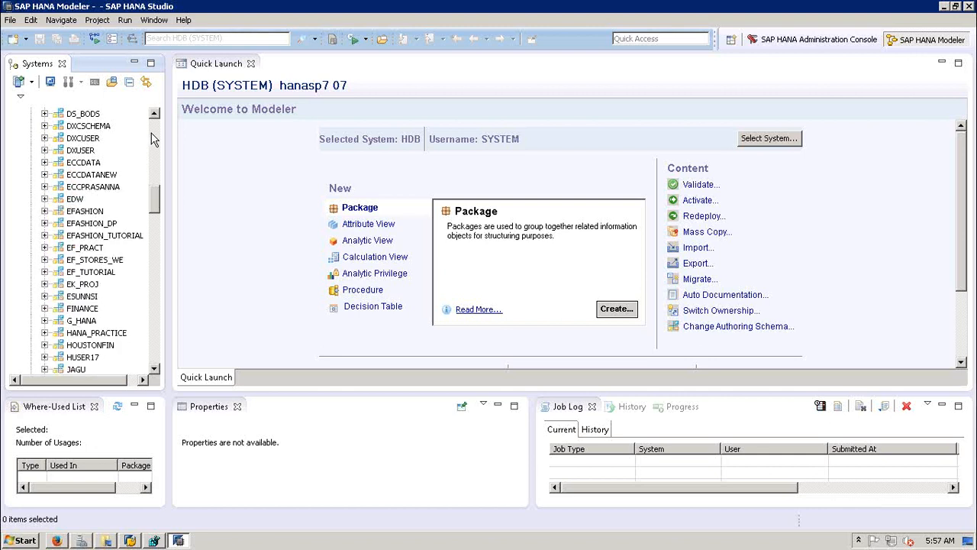
pyautogui.click(153, 136)
pyautogui.click(154, 136)
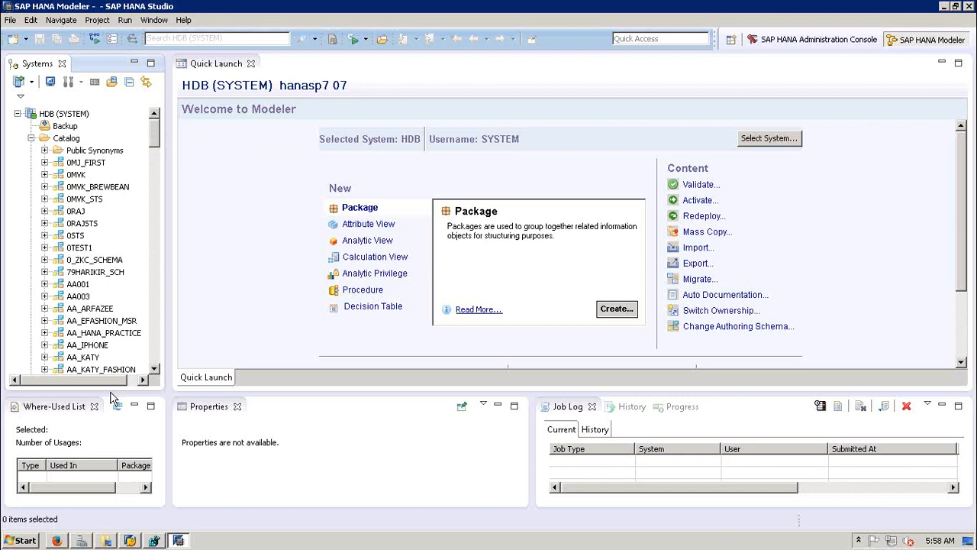
pyautogui.click(155, 299)
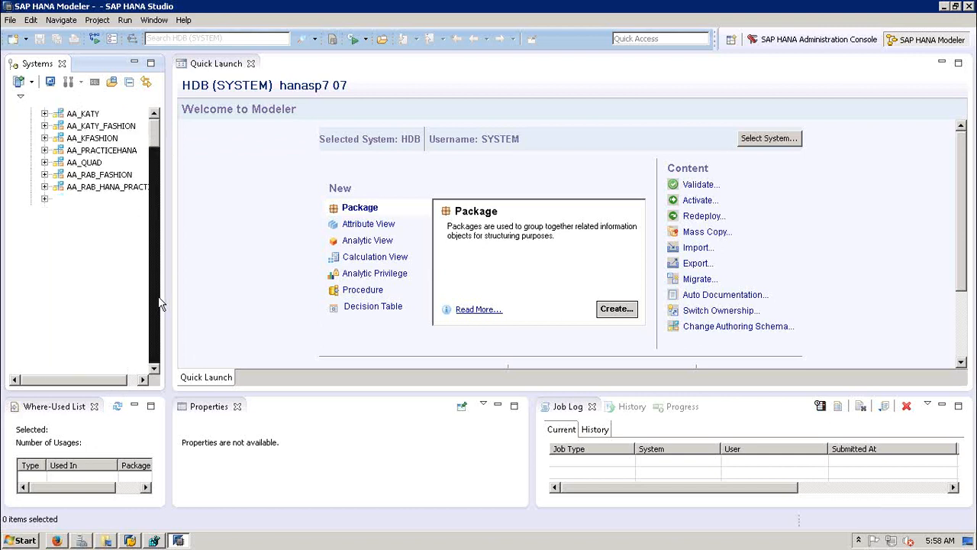
pyautogui.click(156, 131)
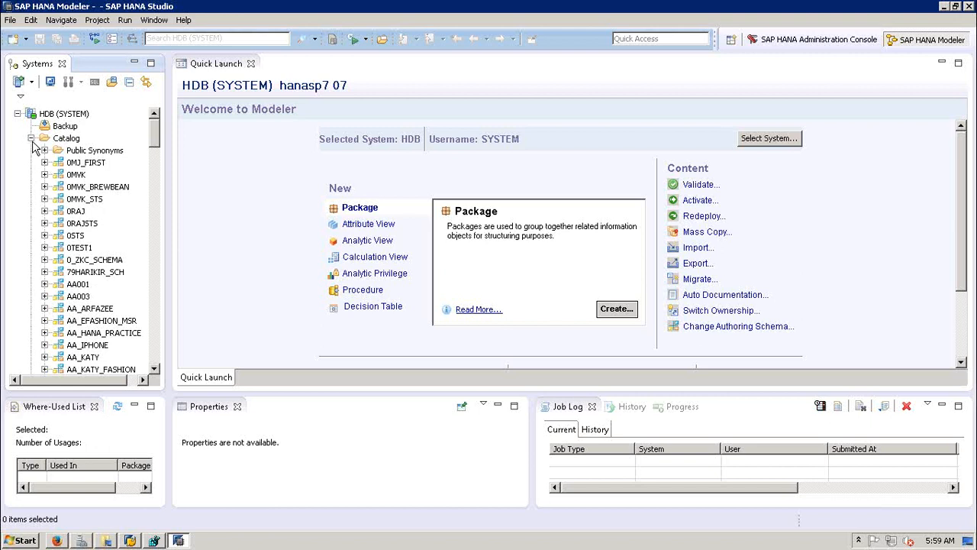
# Step: Collapse Catalog, minimize the remote session, then expand and collapse Catalog once more
pyautogui.click(31, 139)
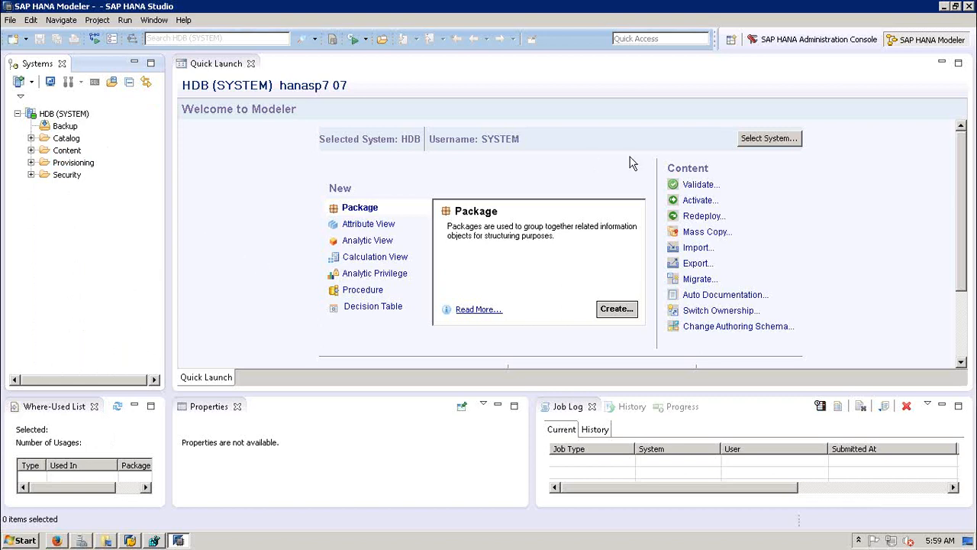
pyautogui.moveTo(581, 6)
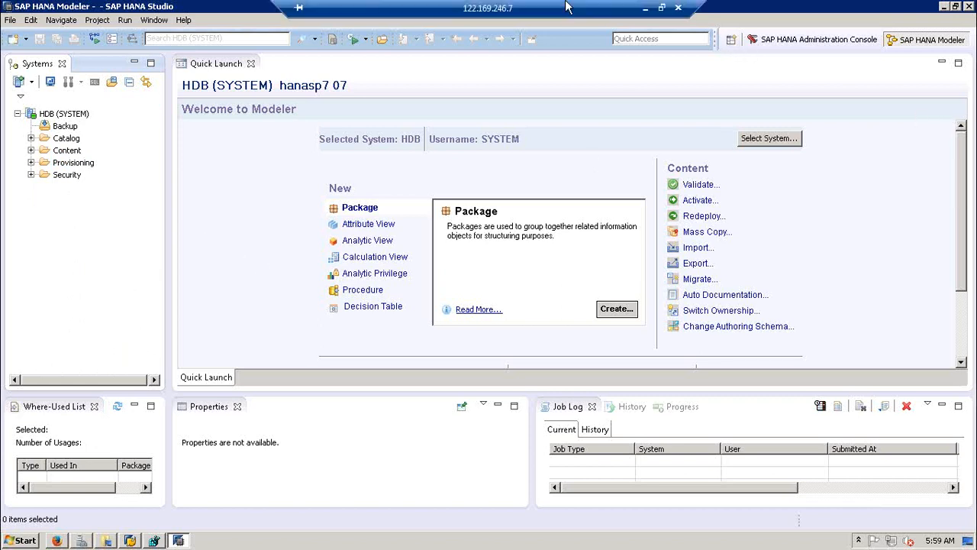
pyautogui.click(649, 8)
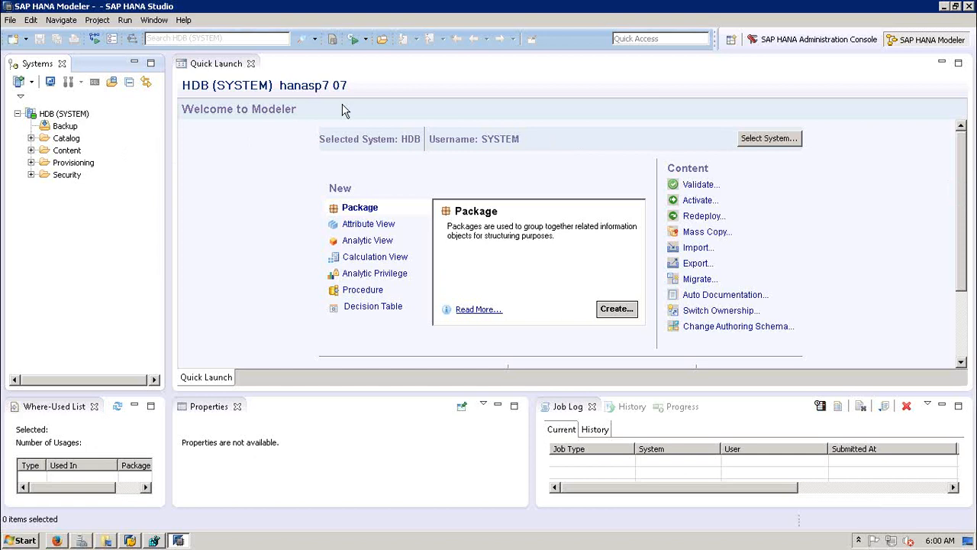
pyautogui.click(31, 139)
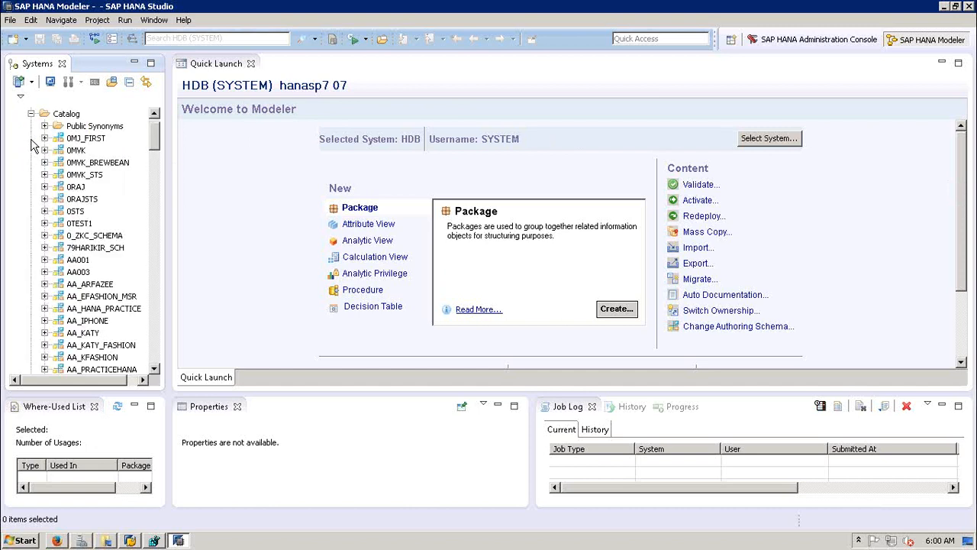
pyautogui.click(31, 113)
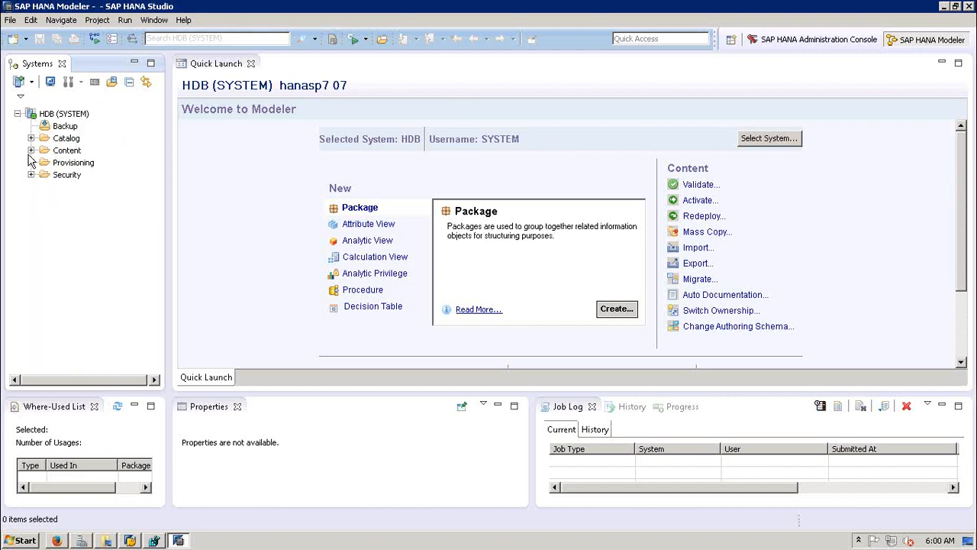
# Step: Expand the Content folder under HDB (SYSTEM) to list packages like 0_0_SRI_HANA and 0_PACKAGE
pyautogui.click(31, 150)
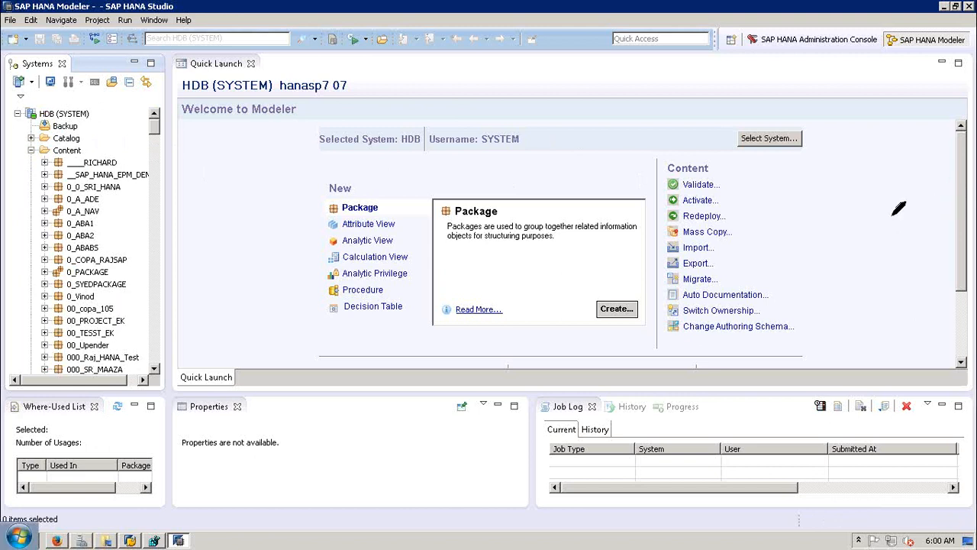
pyautogui.moveTo(55, 155)
pyautogui.mouseDown()
pyautogui.moveTo(52, 174)
pyautogui.moveTo(62, 159)
pyautogui.mouseUp()
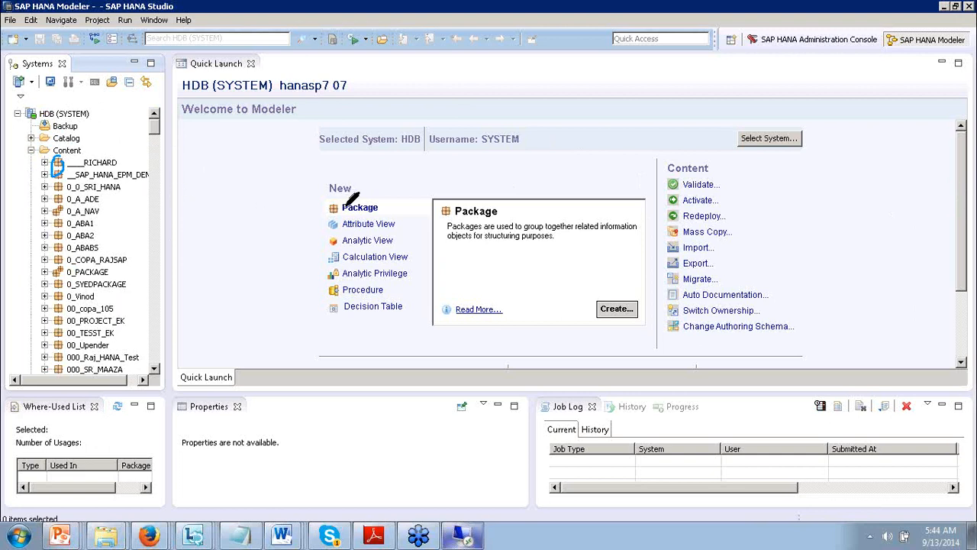
pyautogui.moveTo(341, 197)
pyautogui.mouseDown()
pyautogui.moveTo(326, 207)
pyautogui.moveTo(342, 214)
pyautogui.moveTo(344, 197)
pyautogui.mouseUp()
pyautogui.moveTo(455, 209)
pyautogui.mouseDown()
pyautogui.moveTo(502, 206)
pyautogui.moveTo(444, 216)
pyautogui.moveTo(505, 207)
pyautogui.mouseUp()
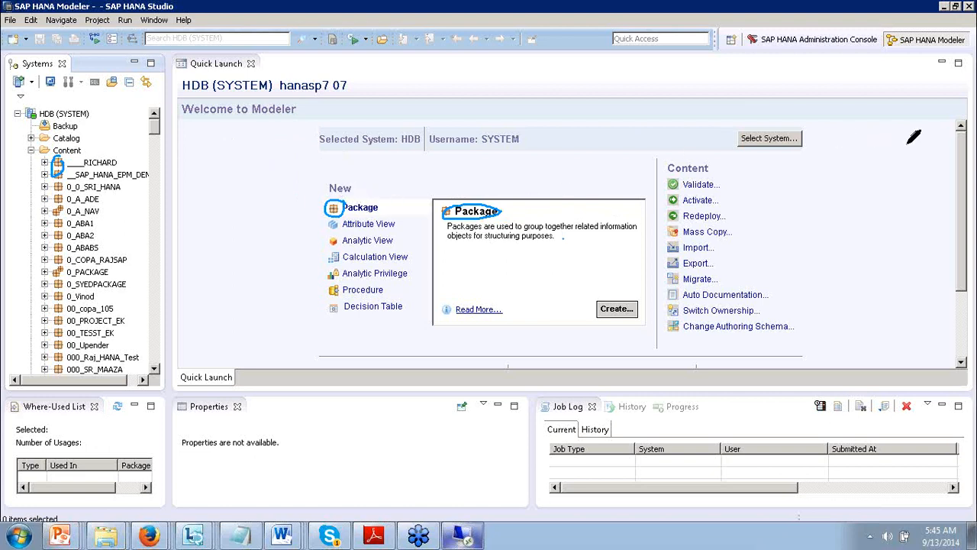
pyautogui.press('Escape')
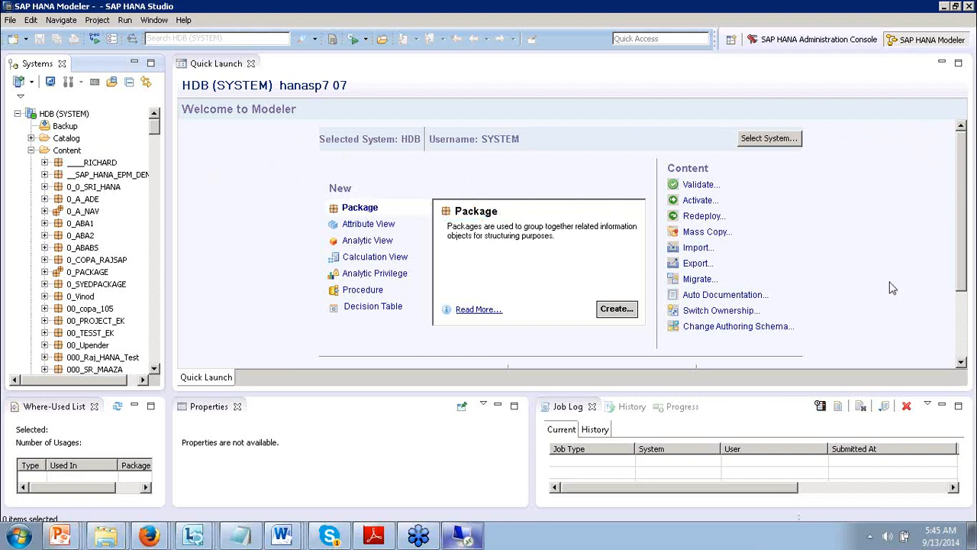
pyautogui.hotkey('ctrl', '2')
pyautogui.press('Escape')
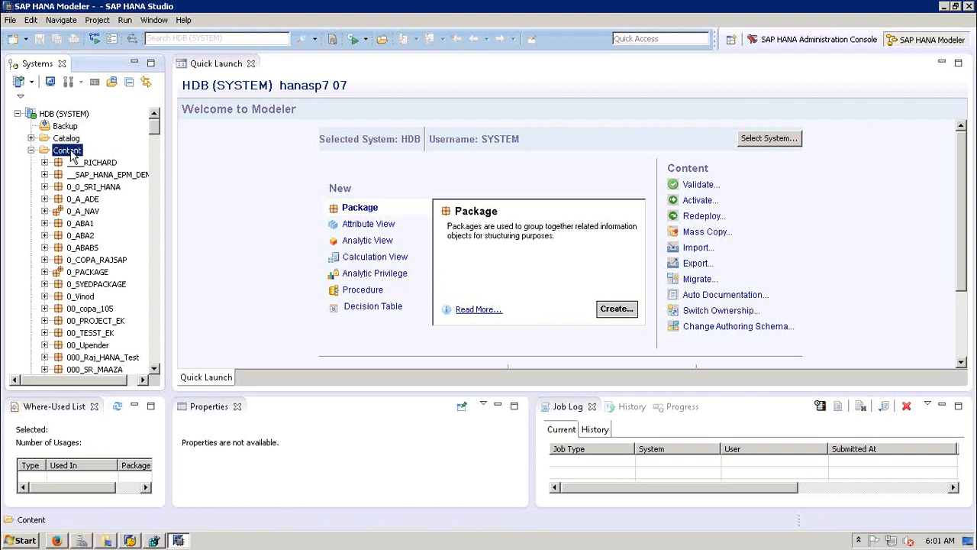
# Step: Dismiss the Content folder's context menu, then select Content to list packages like 0_A_NAV and 0_ABA1
pyautogui.rightClick(71, 152)
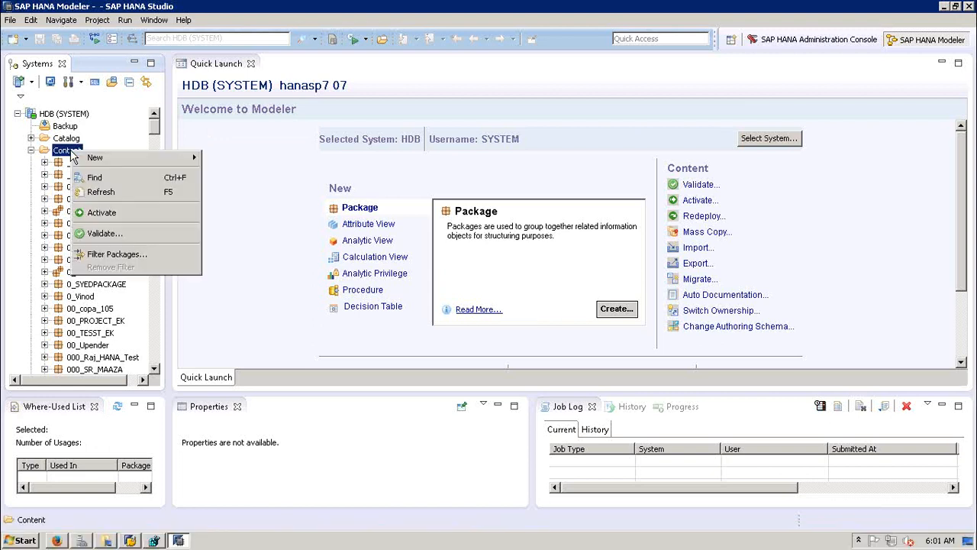
pyautogui.moveTo(126, 159)
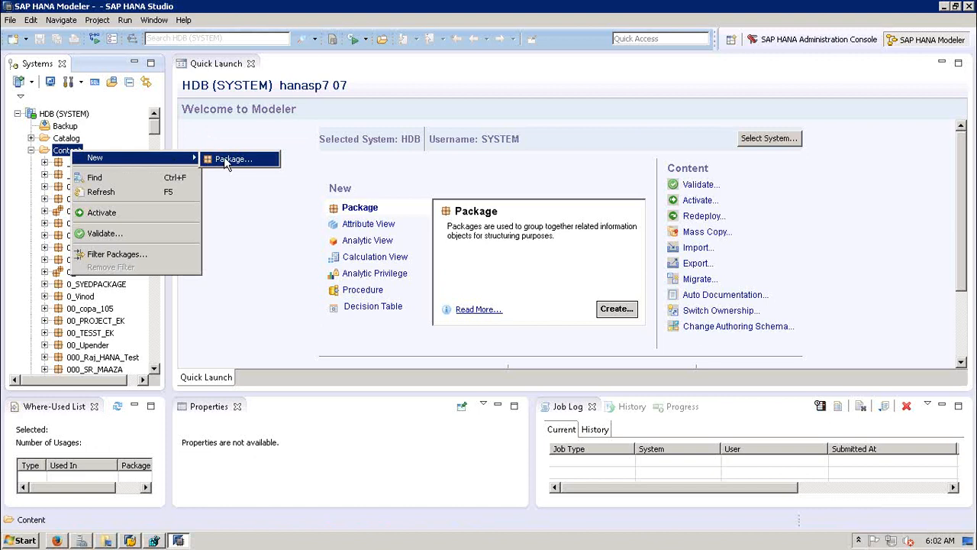
pyautogui.click(308, 216)
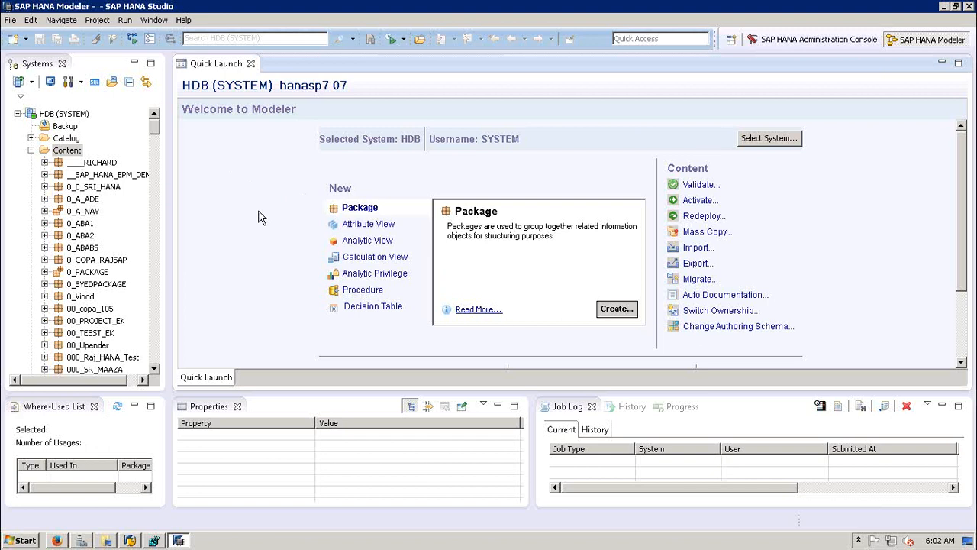
pyautogui.click(67, 152)
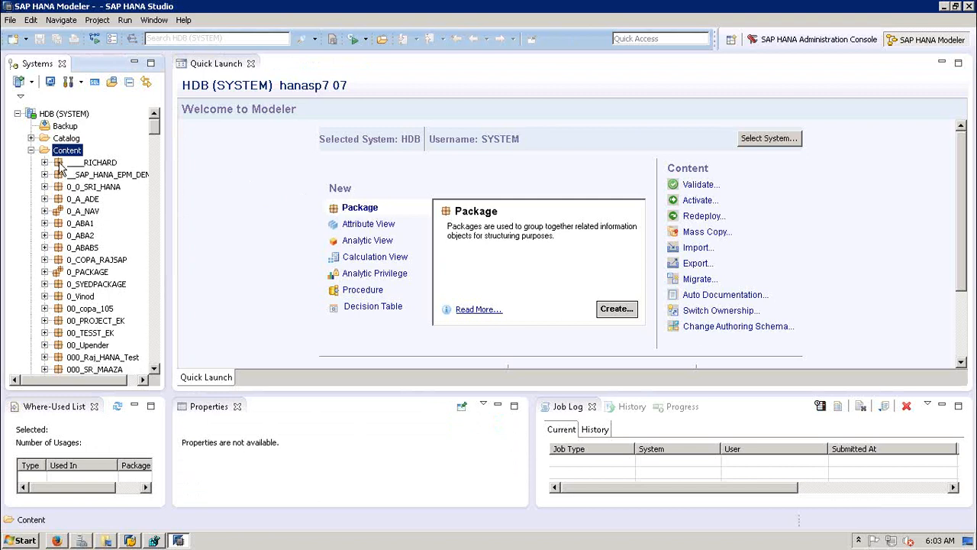
pyautogui.rightClick(60, 167)
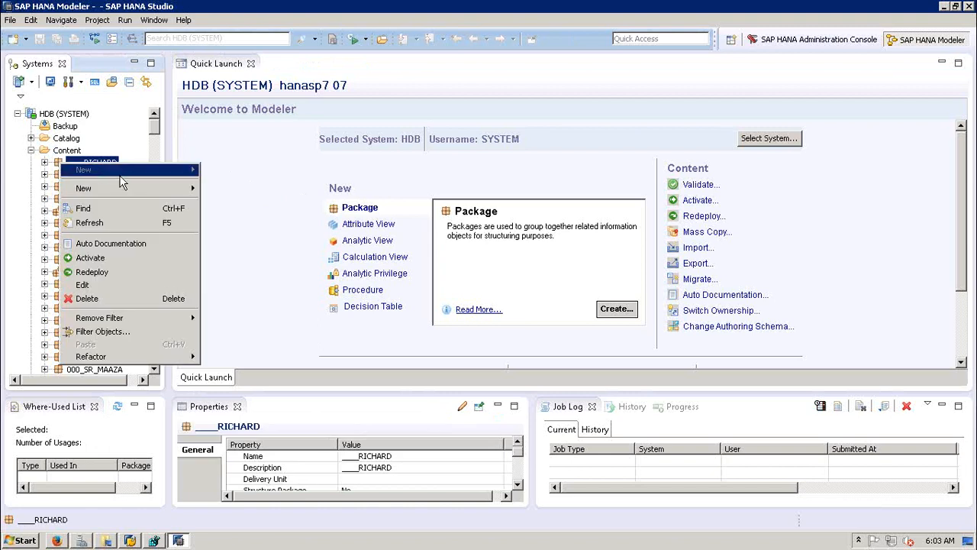
pyautogui.moveTo(124, 188)
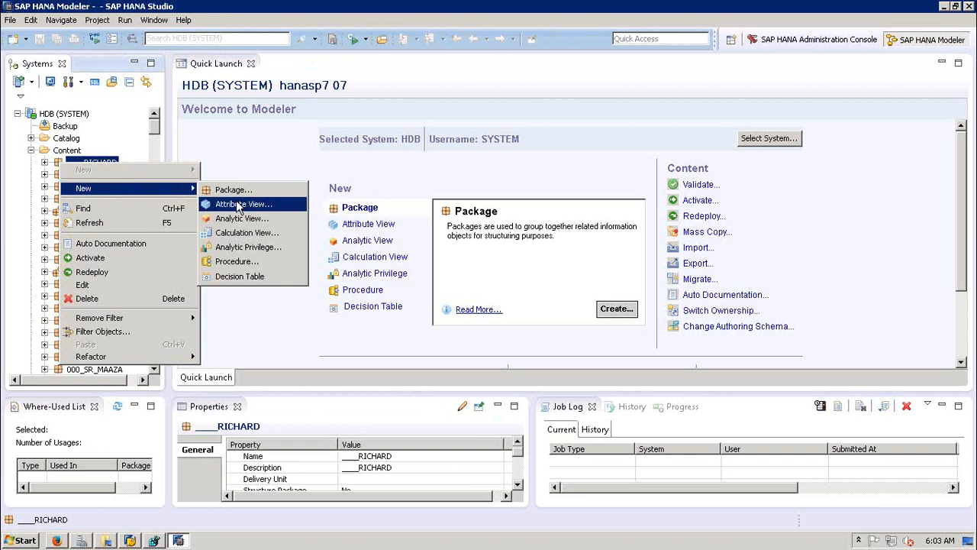
pyautogui.click(260, 162)
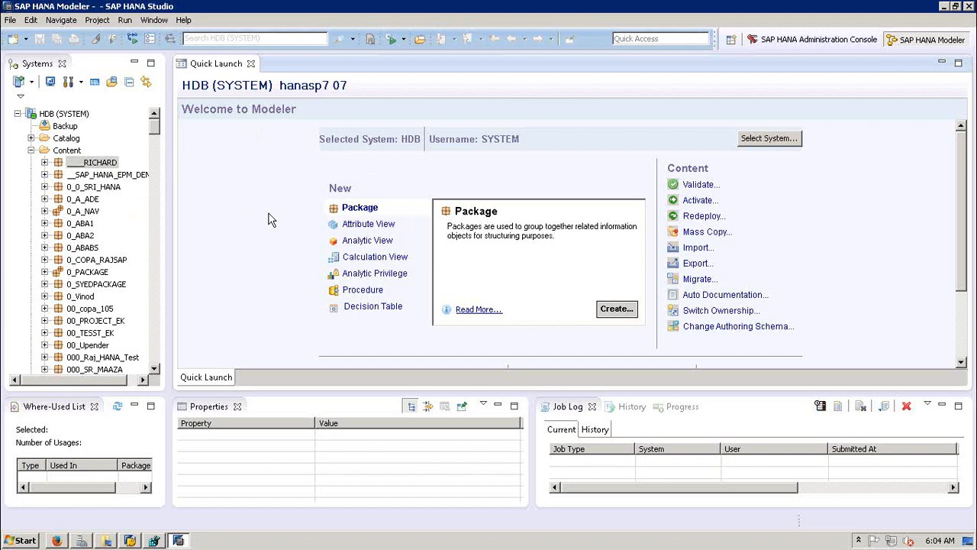
pyautogui.click(44, 164)
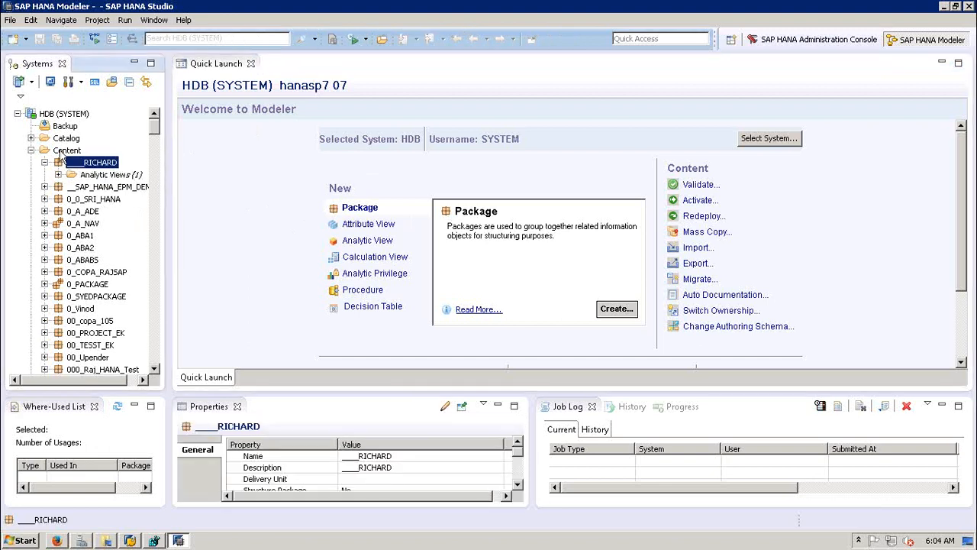
pyautogui.click(44, 163)
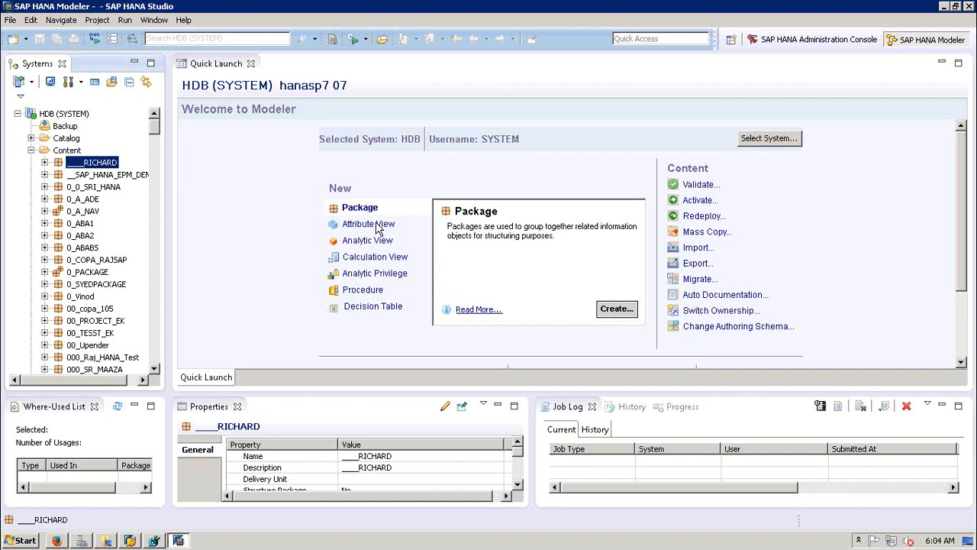
pyautogui.click(284, 176)
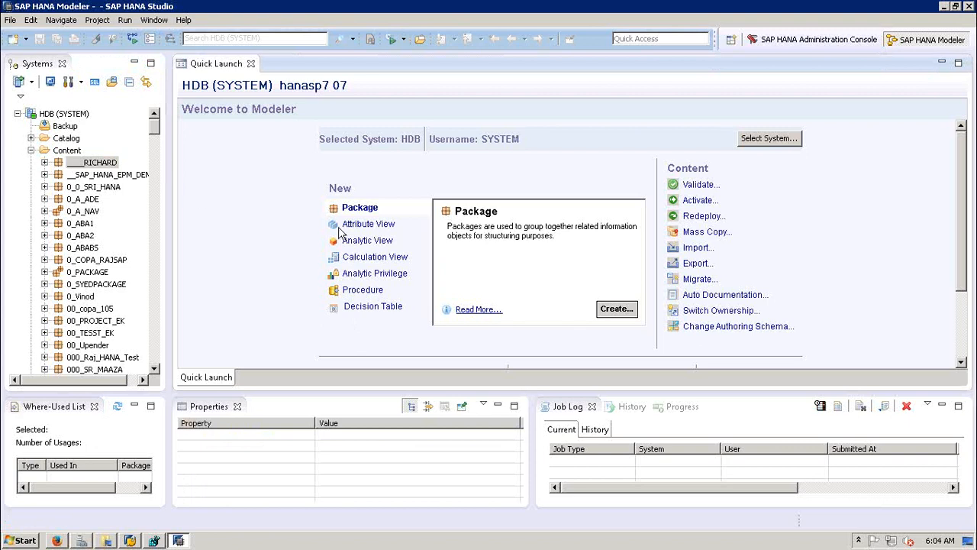
# Step: Show the Attribute View description and cancel the New Information View dialog without creating anything
pyautogui.click(372, 229)
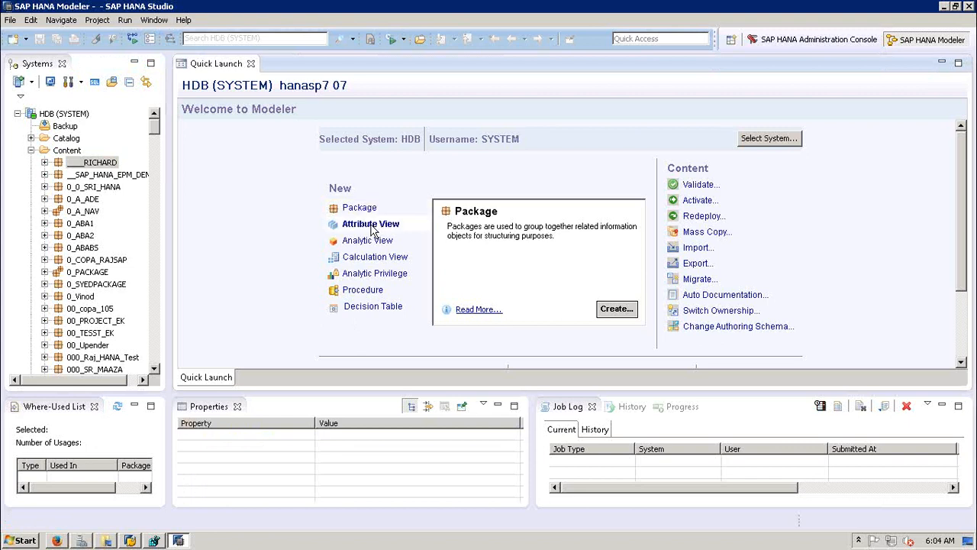
pyautogui.click(620, 311)
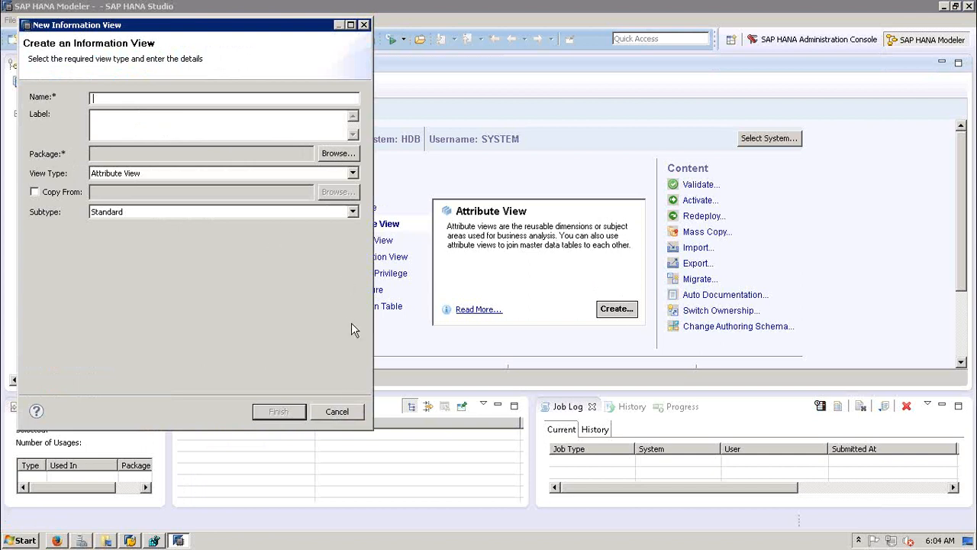
pyautogui.click(336, 415)
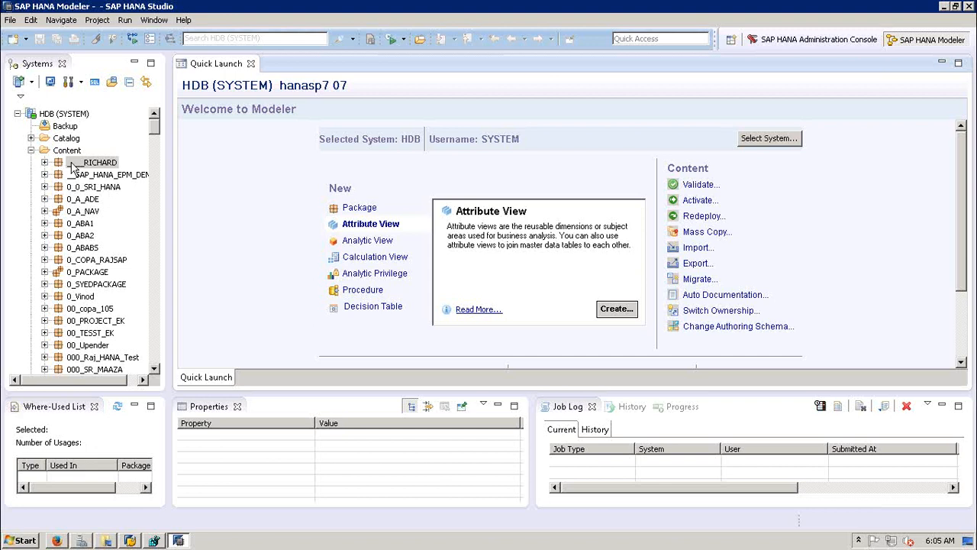
# Step: Collapse Content and expand Provisioning to reveal Smart Data Access and Remote Sources
pyautogui.click(30, 150)
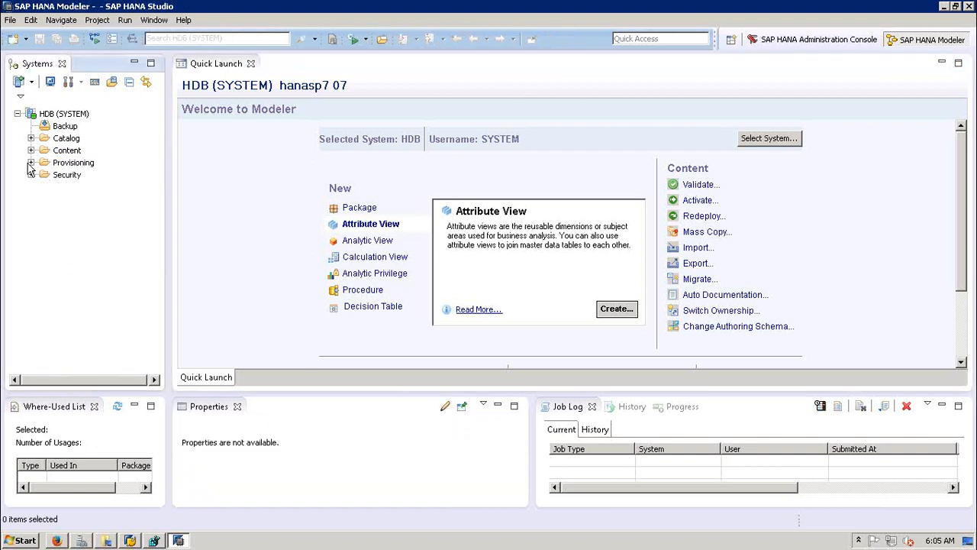
pyautogui.click(70, 164)
pyautogui.click(31, 163)
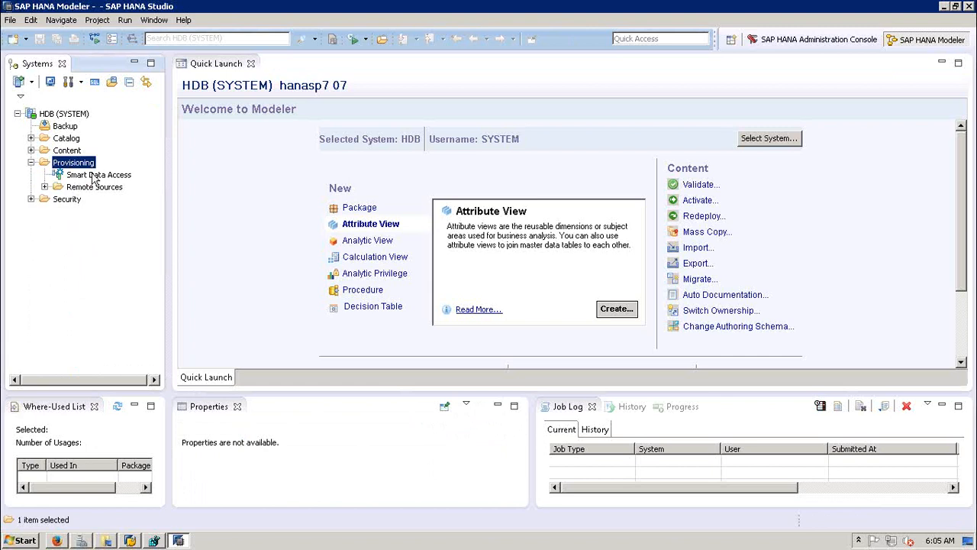
pyautogui.click(219, 189)
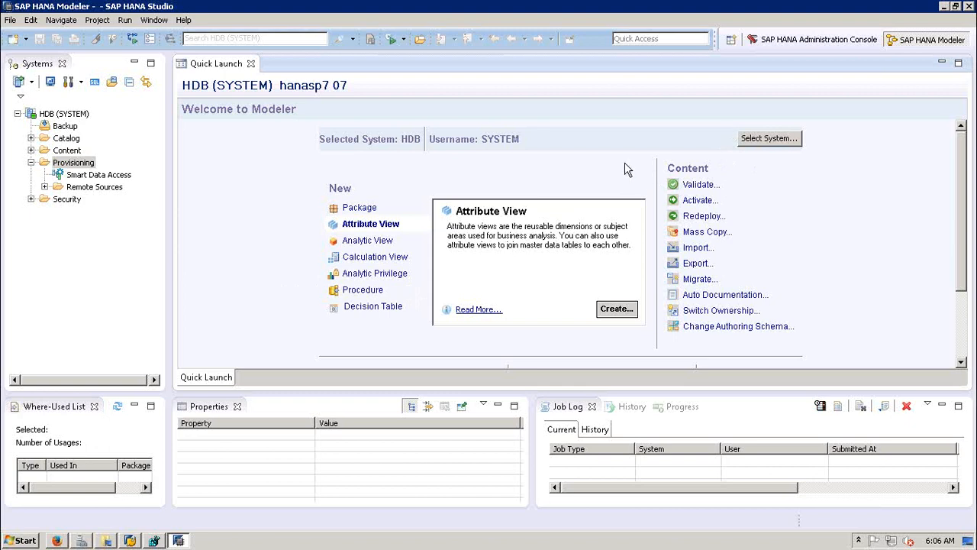
# Step: Collapse Provisioning and re-expand Content to list packages like RICHARD, 0_A_NAV and 000TEST
pyautogui.click(32, 168)
pyautogui.click(32, 163)
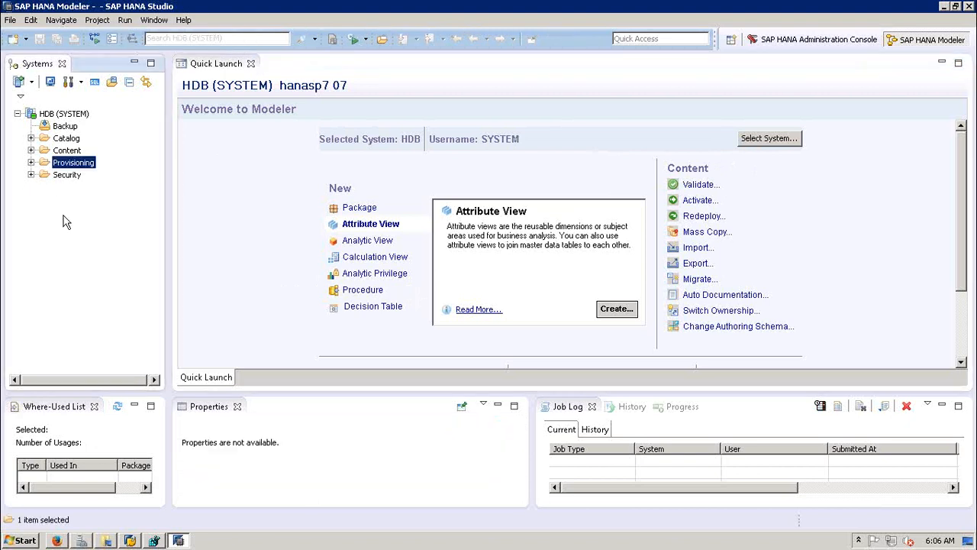
pyautogui.click(31, 150)
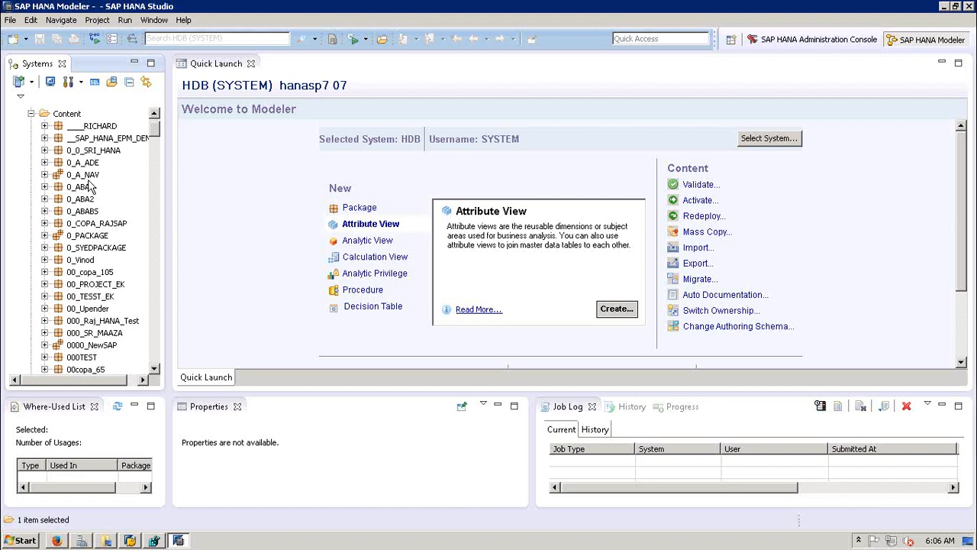
# Step: Expand 0_A_NAV and its nested LEARN packages to show the Analytic, Calculation and Attribute Views folders
pyautogui.click(44, 175)
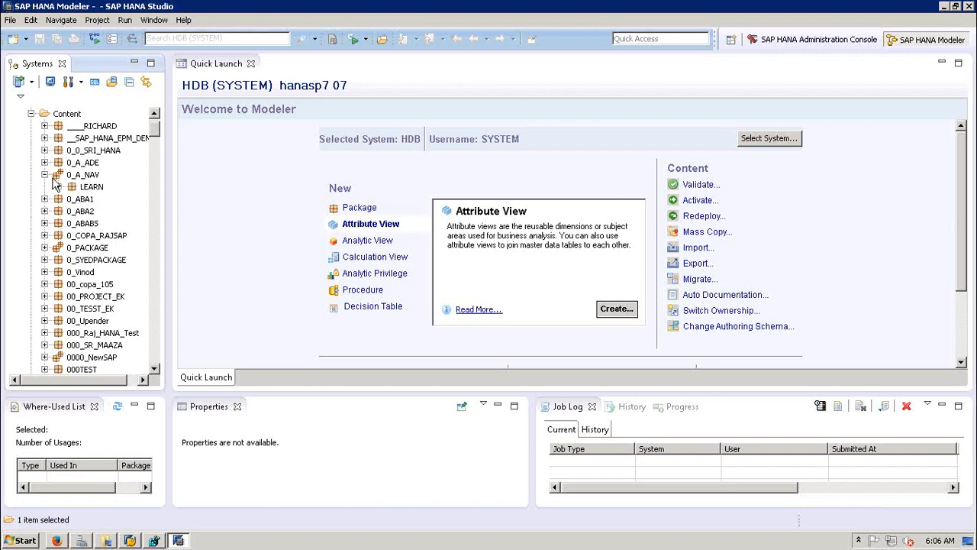
pyautogui.click(86, 176)
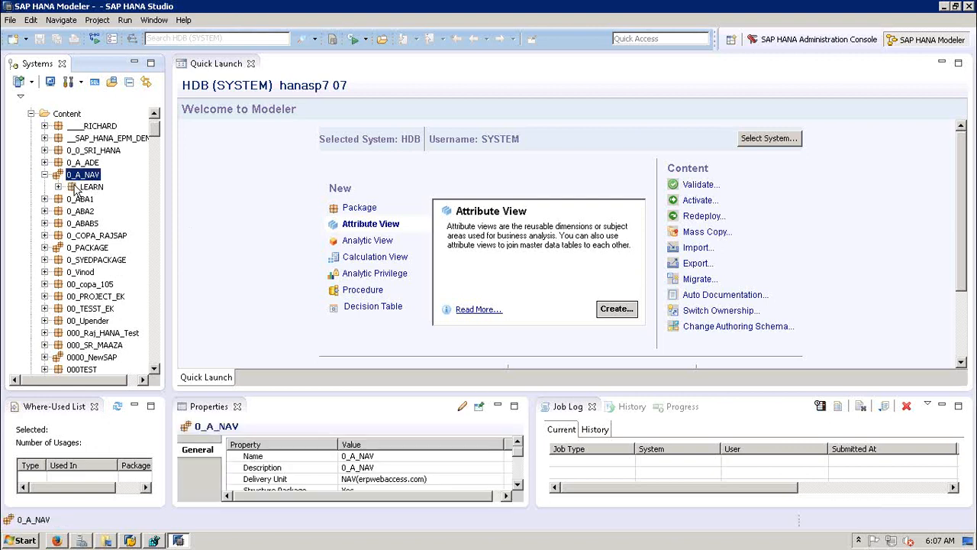
pyautogui.click(58, 187)
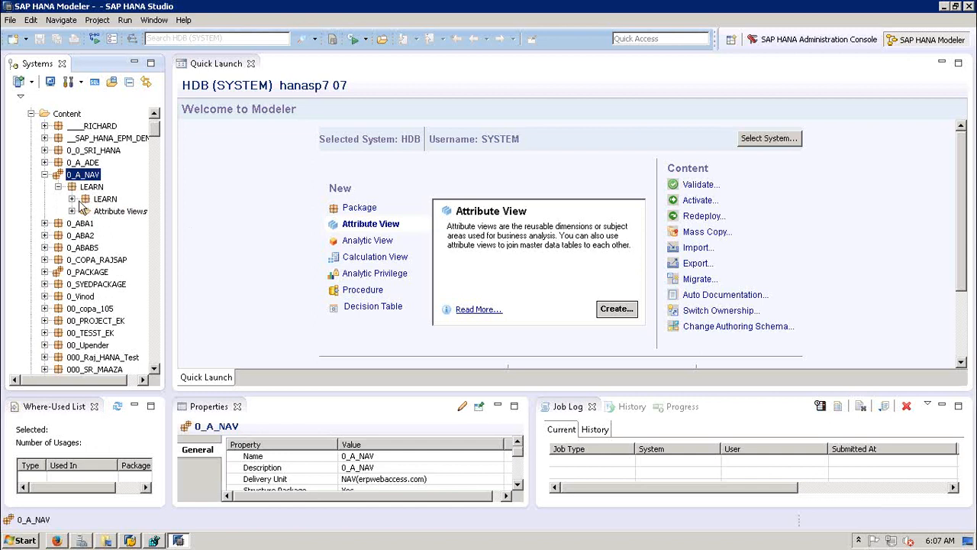
pyautogui.click(72, 198)
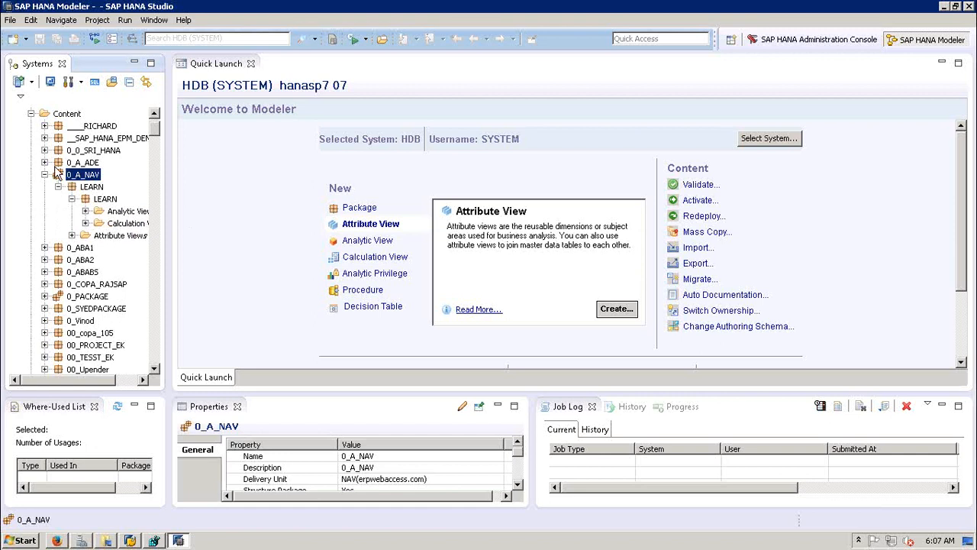
pyautogui.click(92, 188)
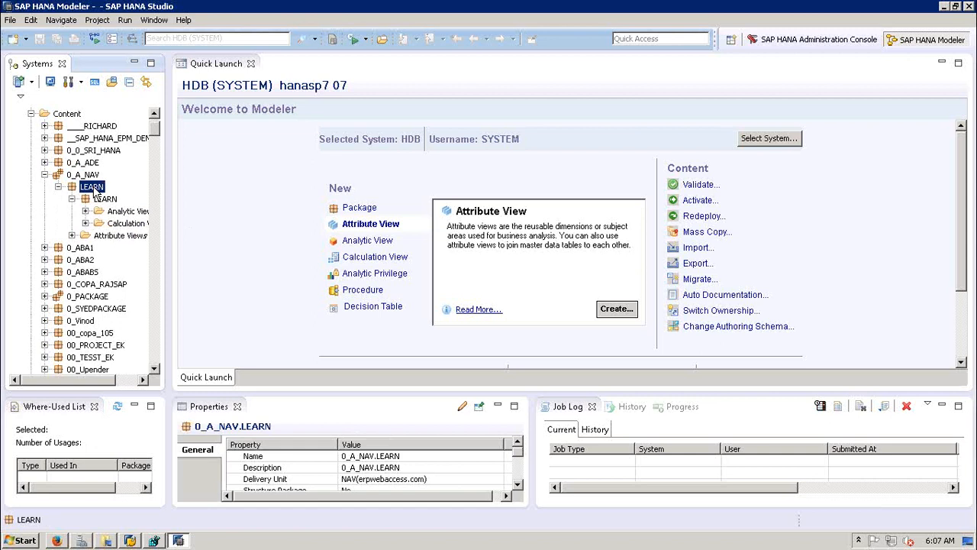
# Step: Close the LEARN New menu unused, then collapse LEARN and the 0_A_NAV package
pyautogui.rightClick(94, 194)
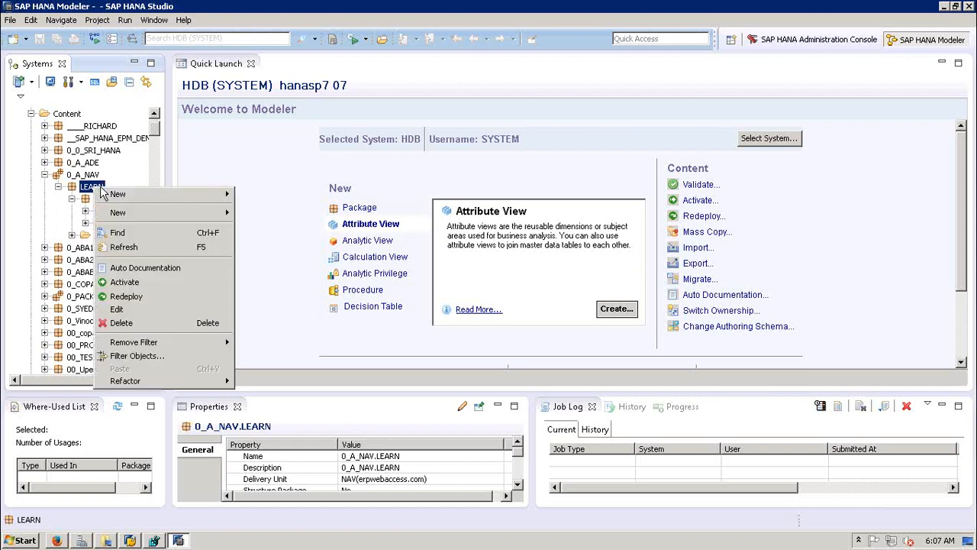
pyautogui.moveTo(213, 212)
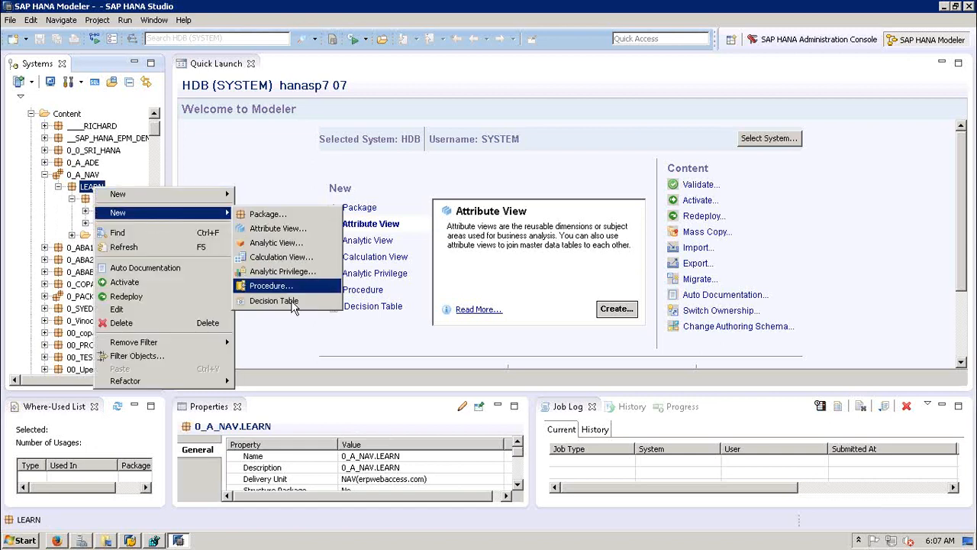
pyautogui.click(261, 177)
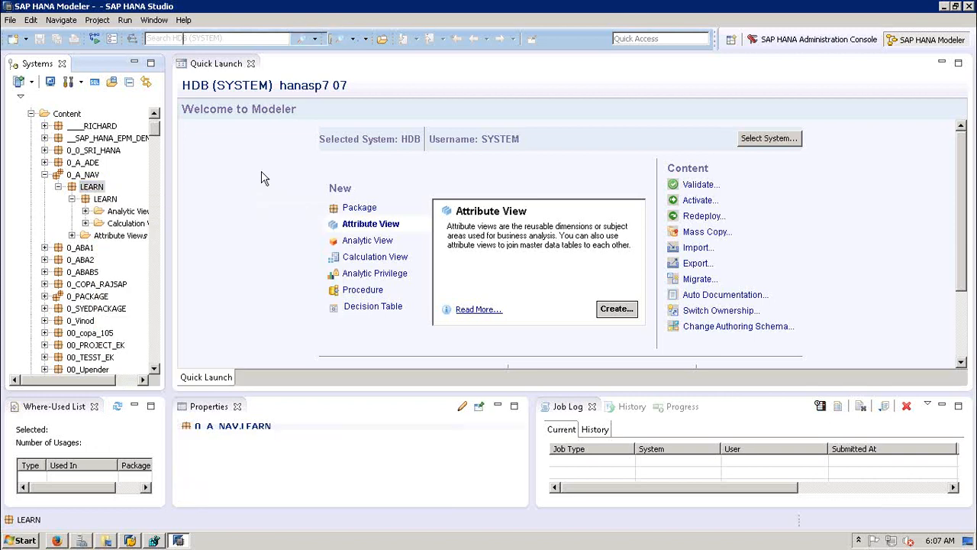
pyautogui.click(58, 186)
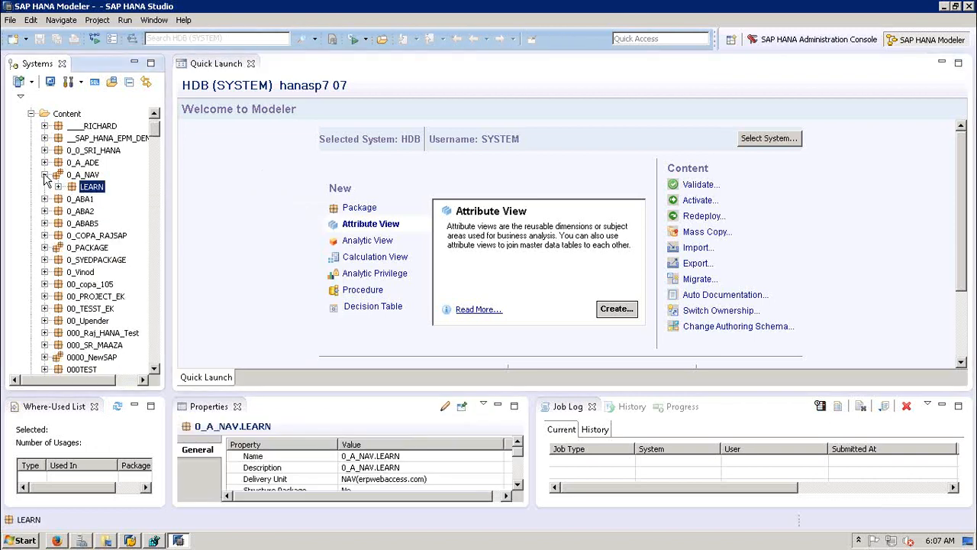
pyautogui.click(44, 174)
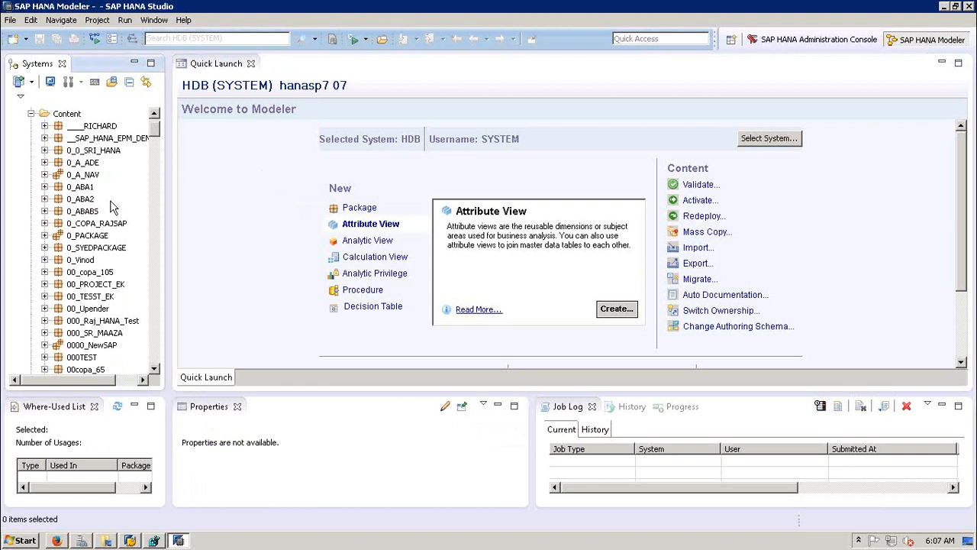
# Step: Scroll the Modeler welcome page down to the Setup, Data and Help sections
pyautogui.click(285, 164)
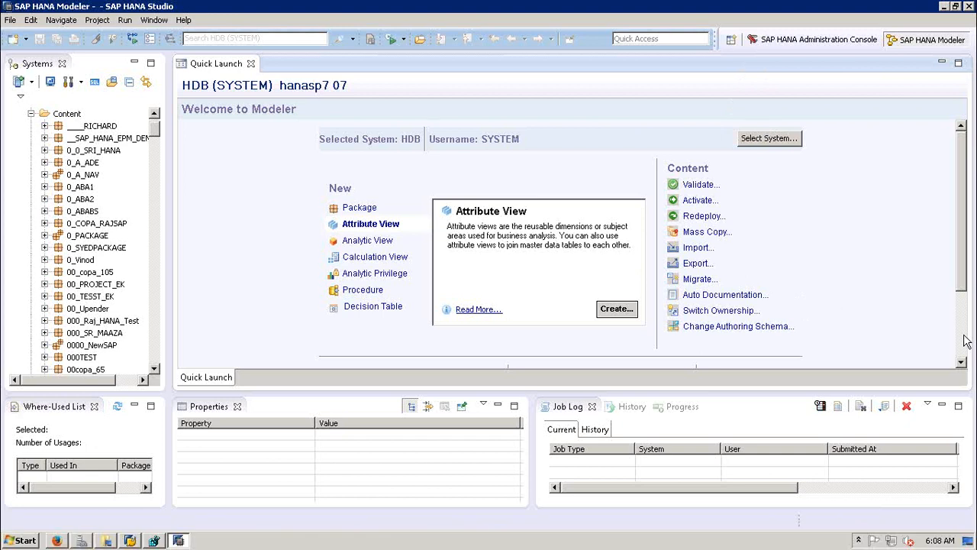
pyautogui.scroll(-3, 664, 302)
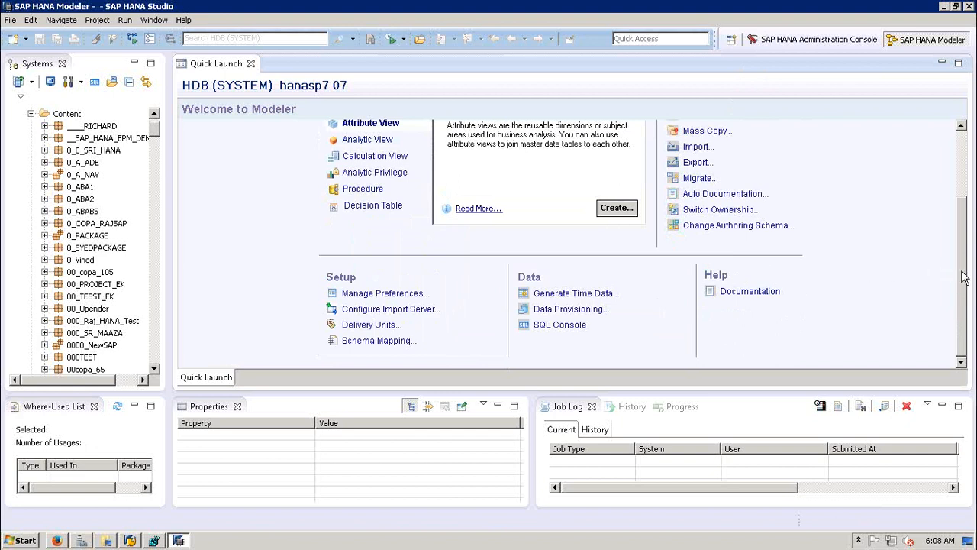
pyautogui.scroll(2, 879, 244)
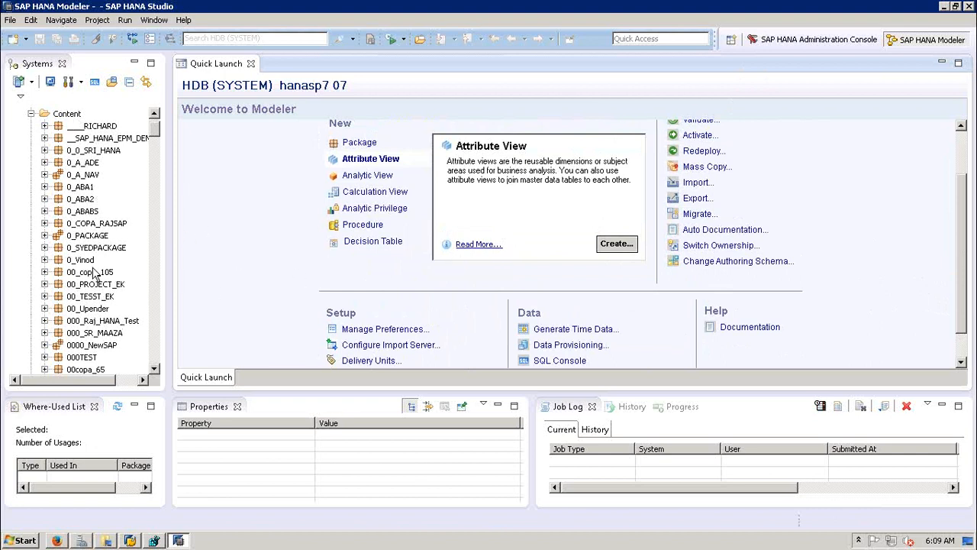
pyautogui.click(386, 365)
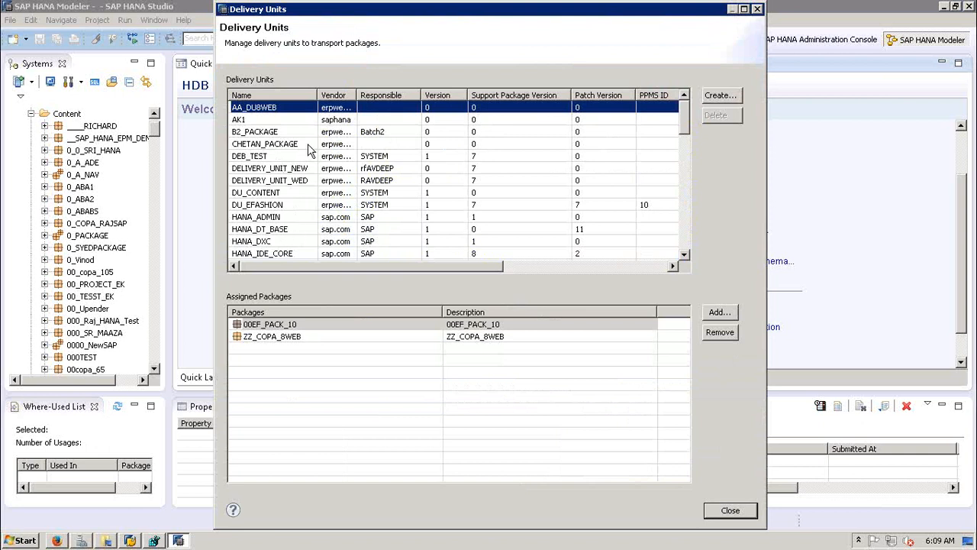
pyautogui.click(264, 135)
pyautogui.click(263, 145)
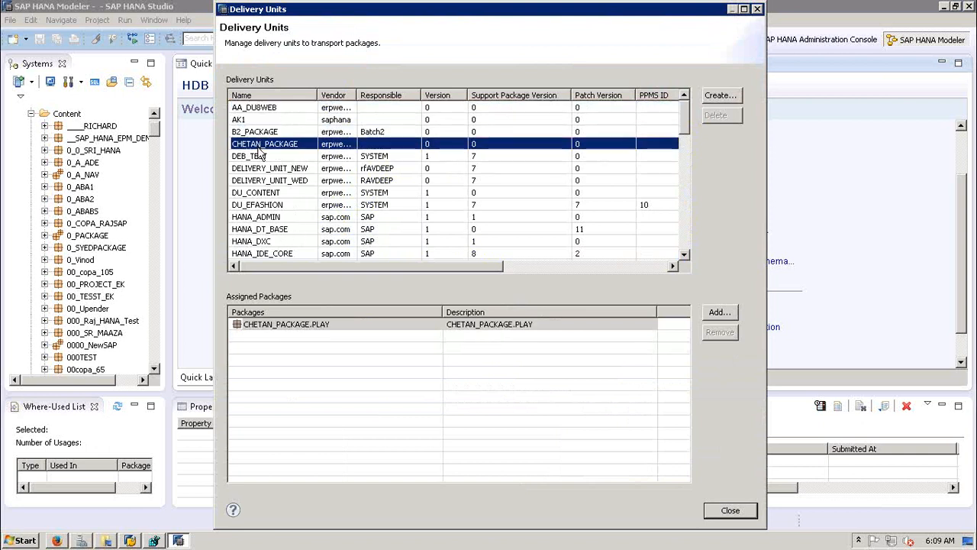
pyautogui.click(264, 156)
pyautogui.click(261, 168)
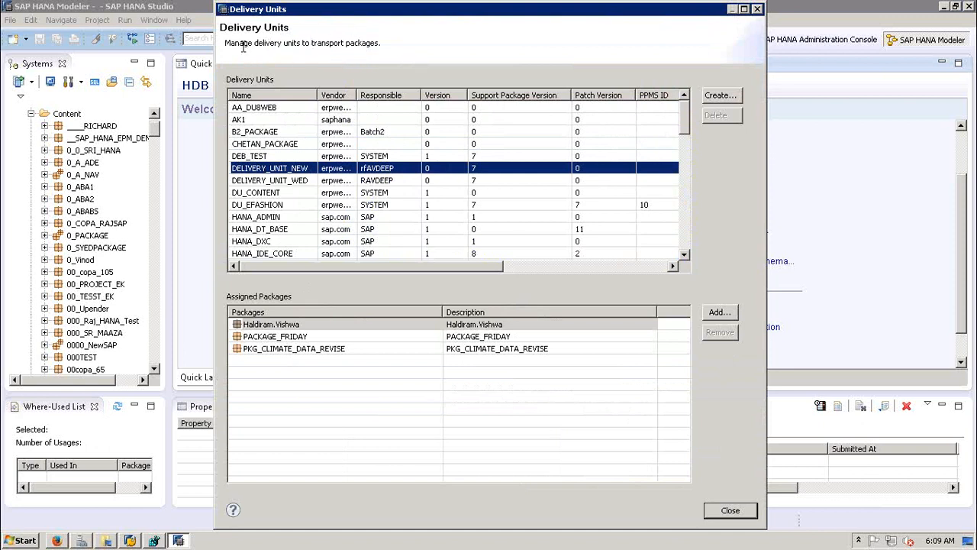
pyautogui.moveTo(231, 44); pyautogui.dragTo(371, 44)
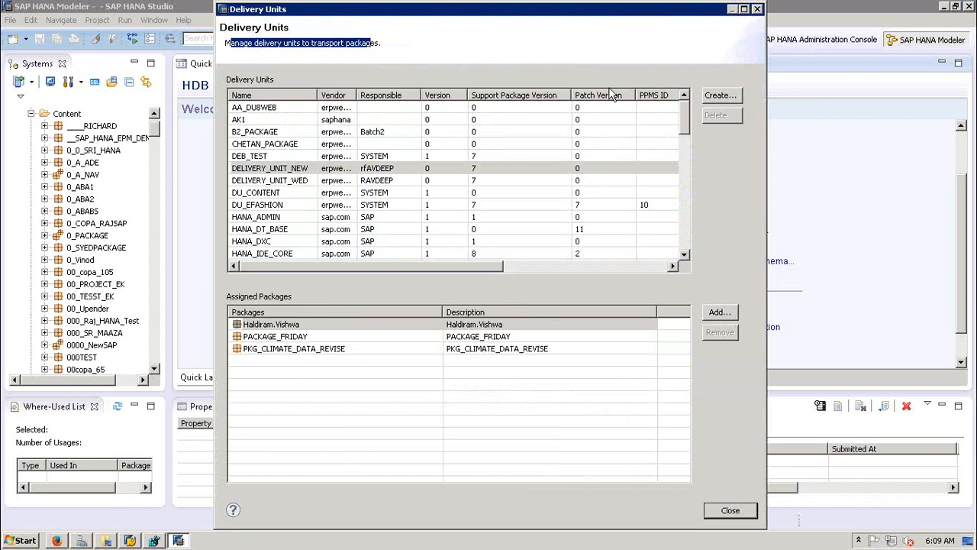
pyautogui.click(492, 202)
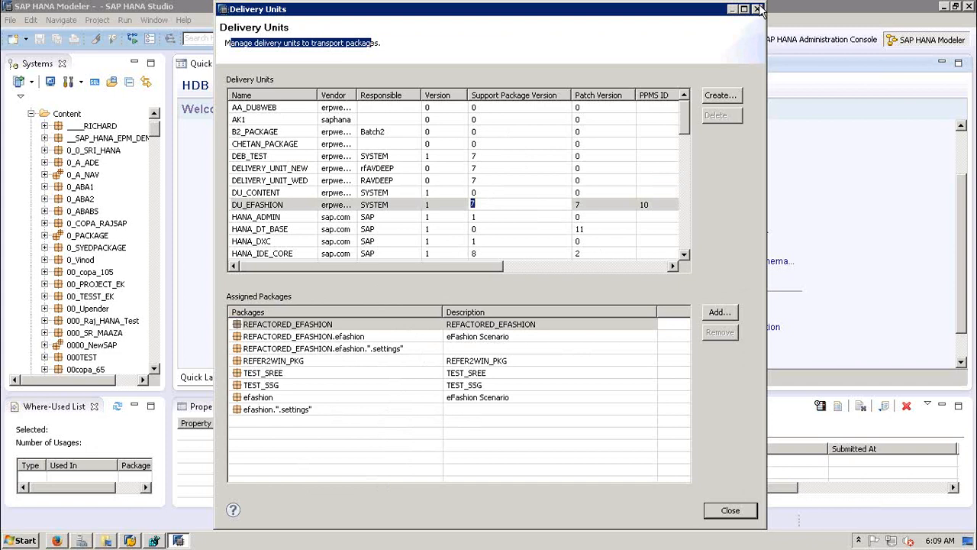
pyautogui.click(730, 511)
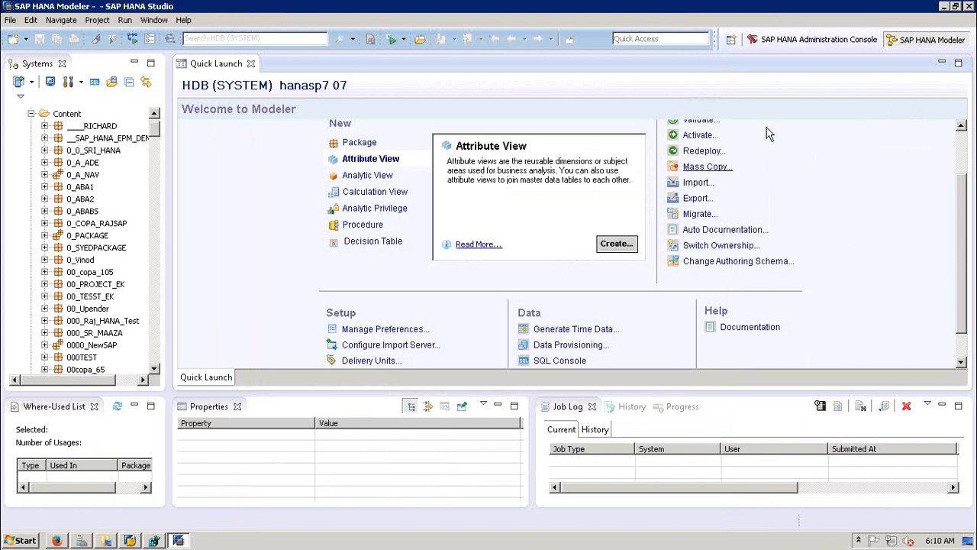
# Step: Scroll Quick Launch back to the top and collapse the Content folder in the Systems view
pyautogui.scroll(2, 798, 147)
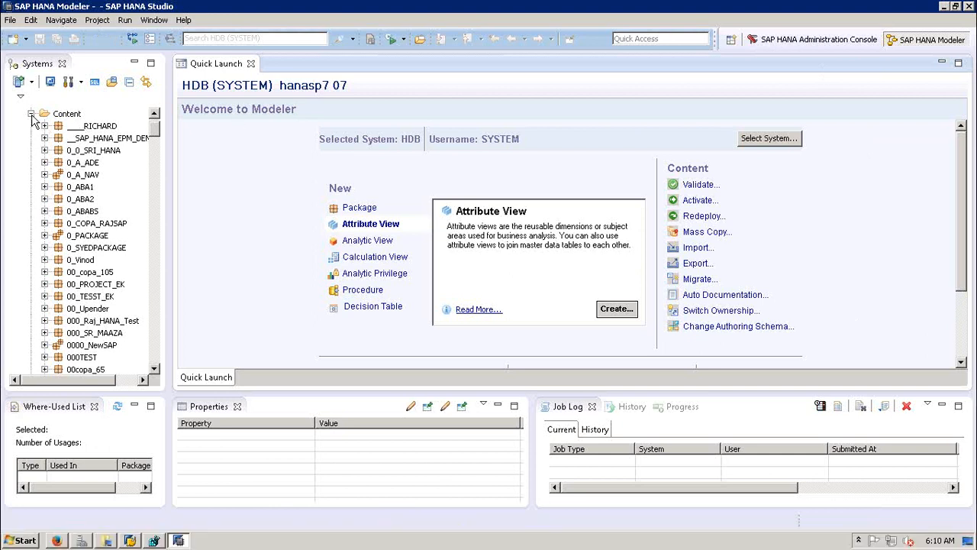
pyautogui.click(31, 114)
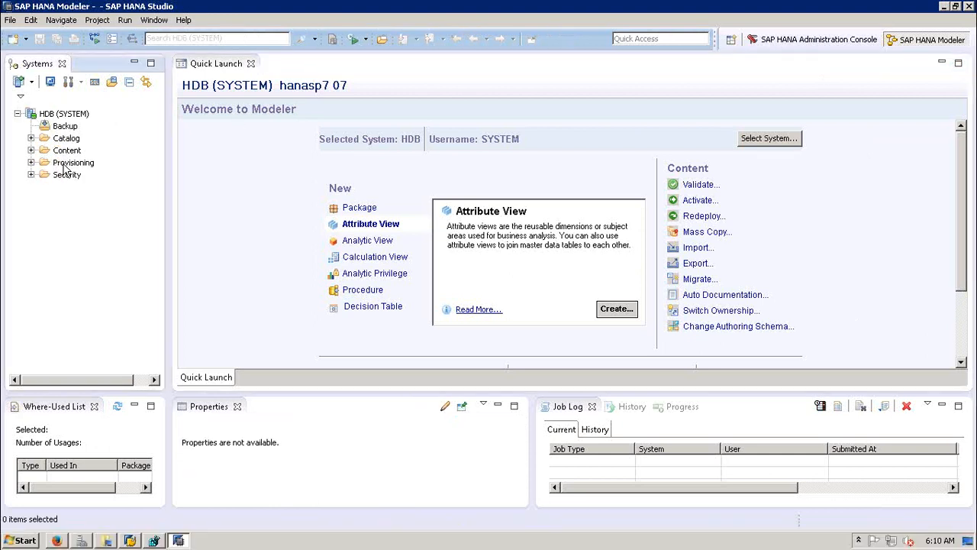
pyautogui.click(70, 163)
pyautogui.click(30, 163)
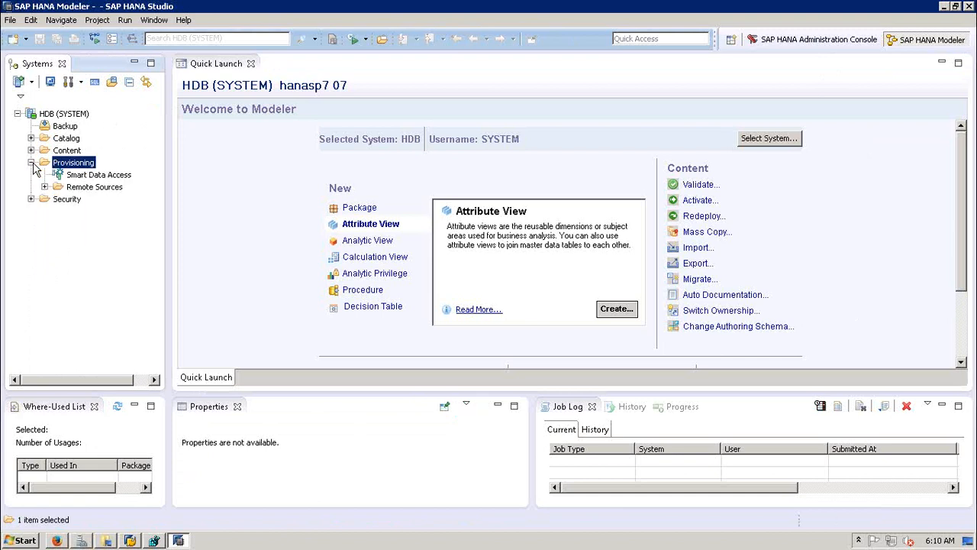
pyautogui.click(239, 188)
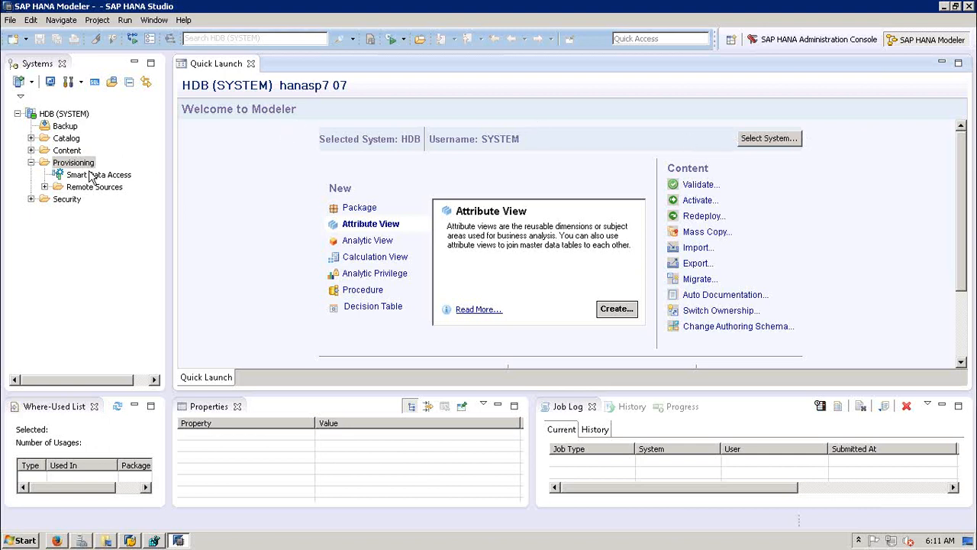
pyautogui.click(45, 187)
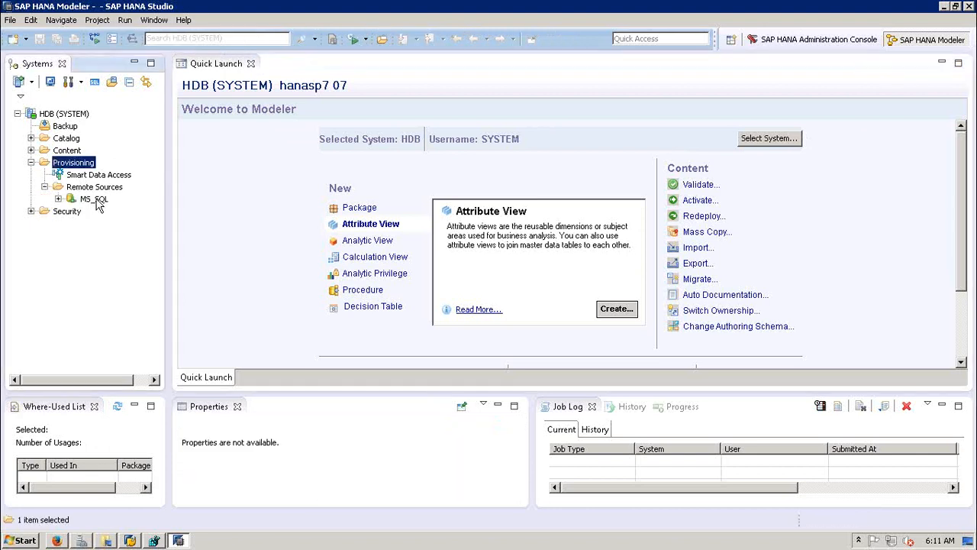
pyautogui.click(44, 187)
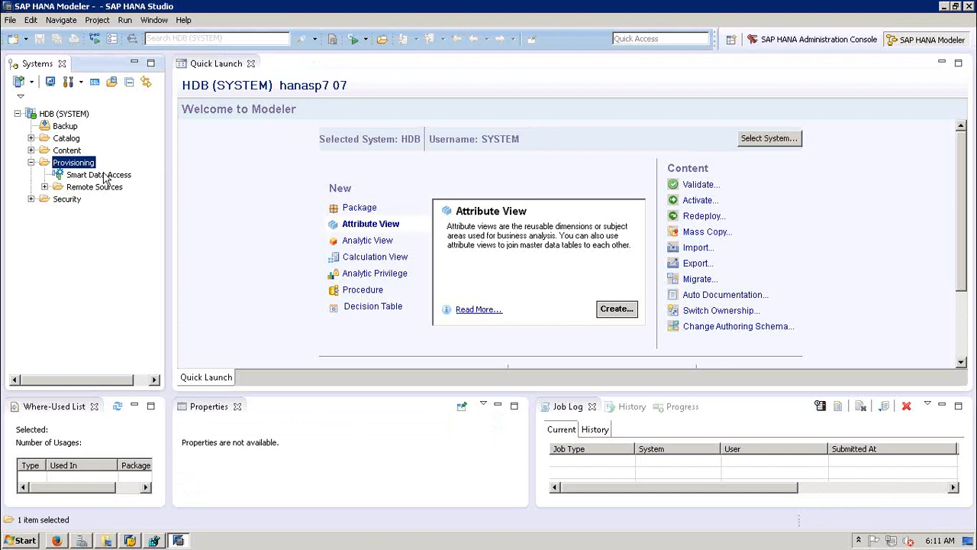
pyautogui.click(205, 233)
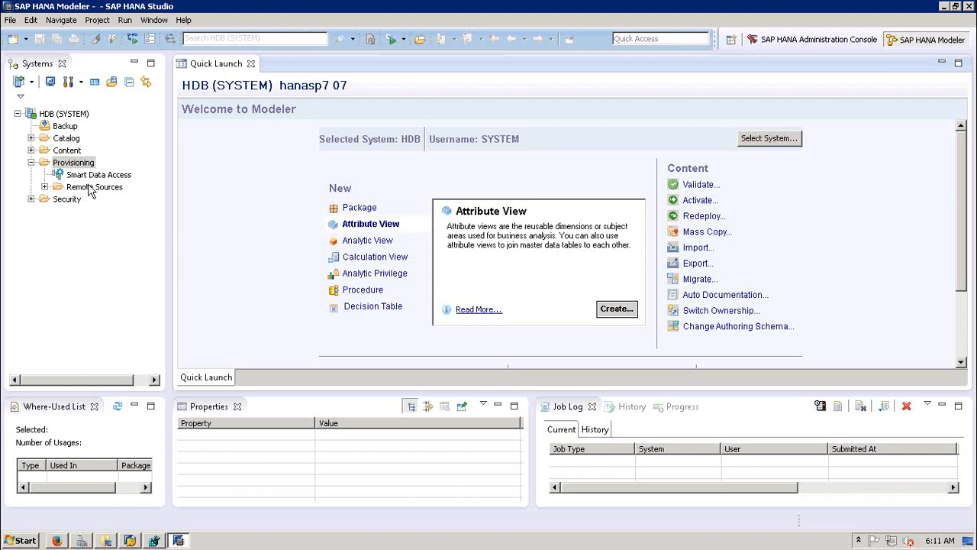
pyautogui.click(30, 163)
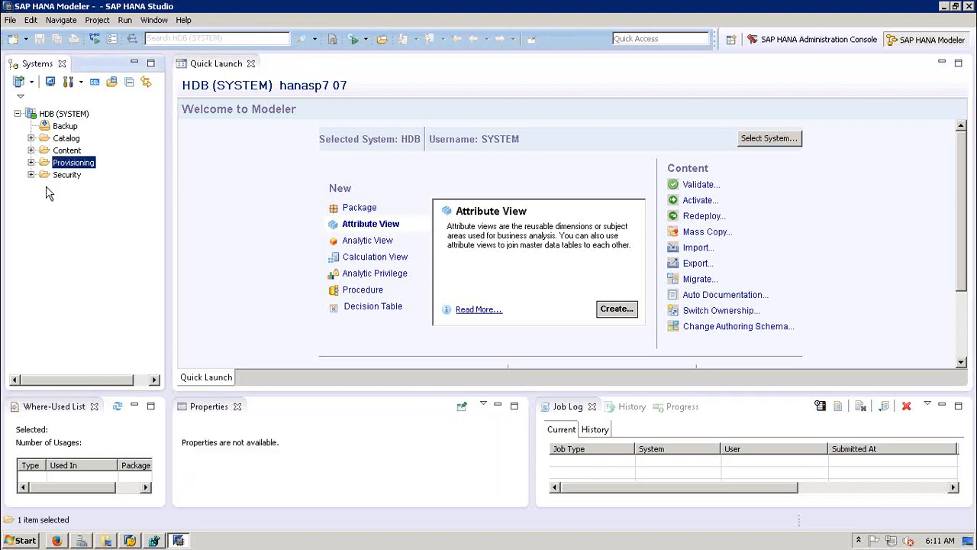
pyautogui.click(67, 175)
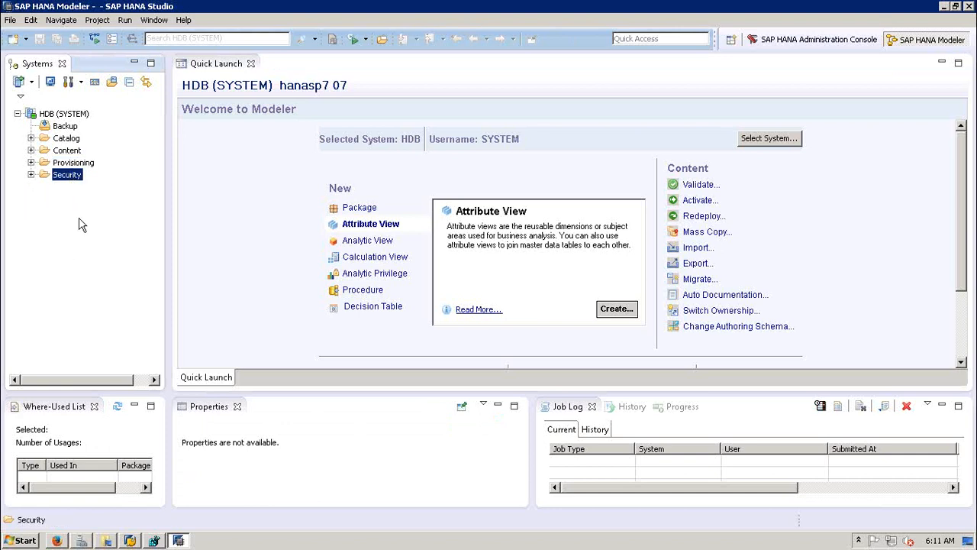
pyautogui.click(31, 175)
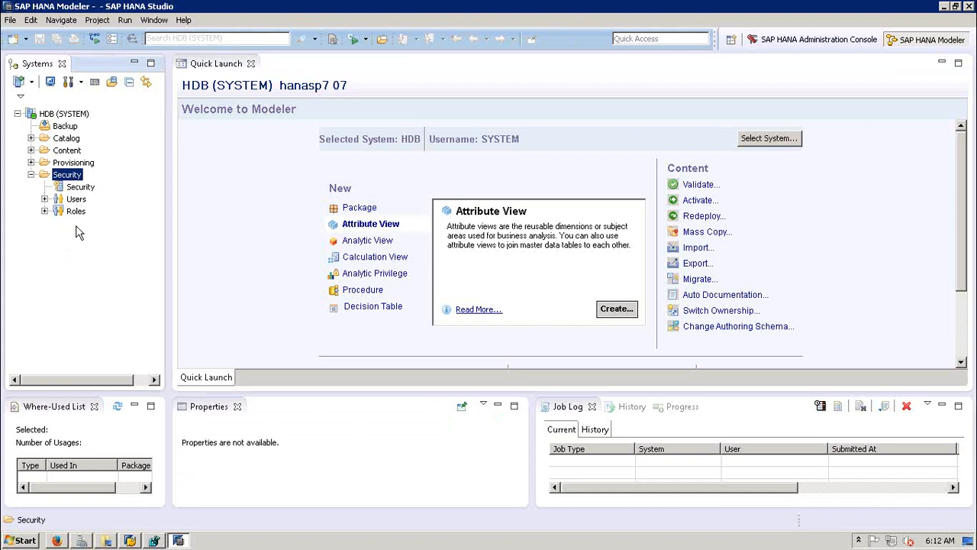
pyautogui.click(31, 175)
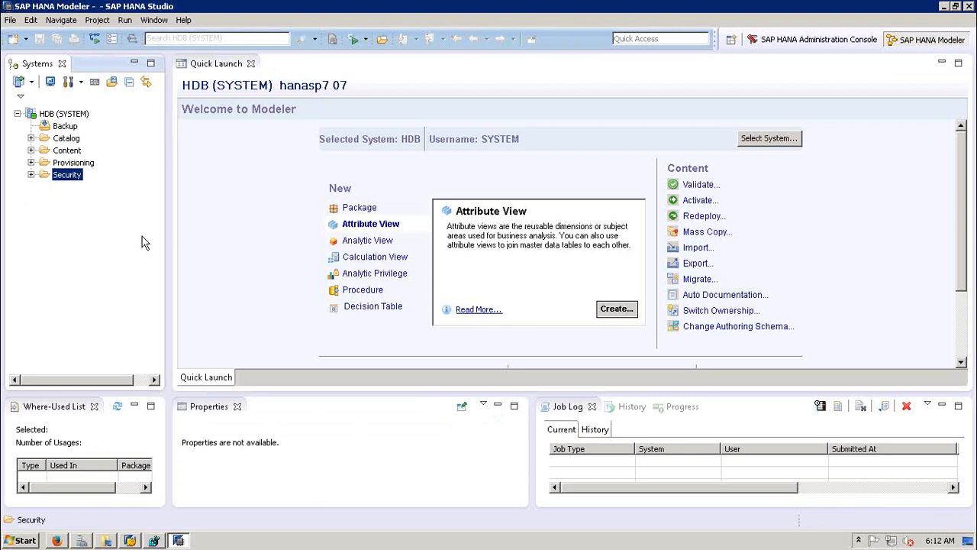
pyautogui.click(32, 175)
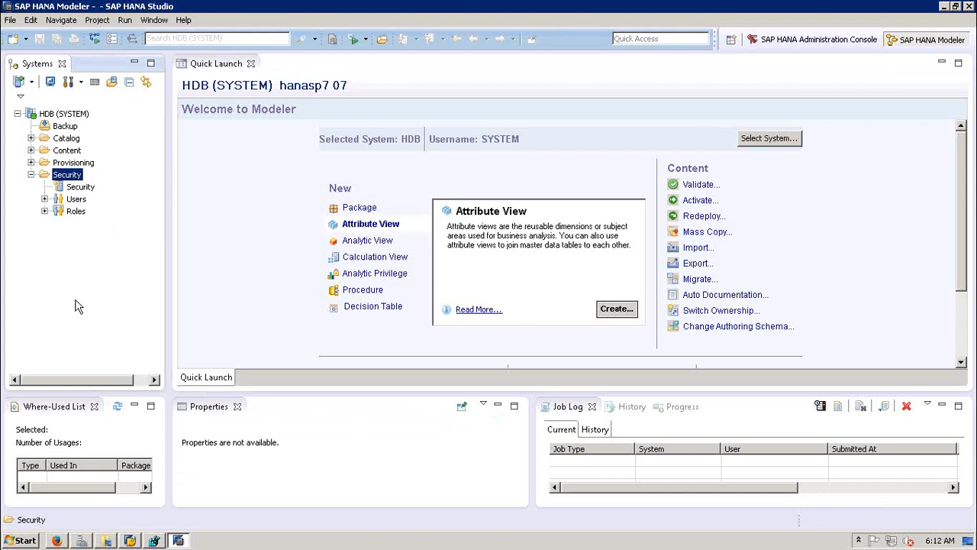
pyautogui.click(44, 212)
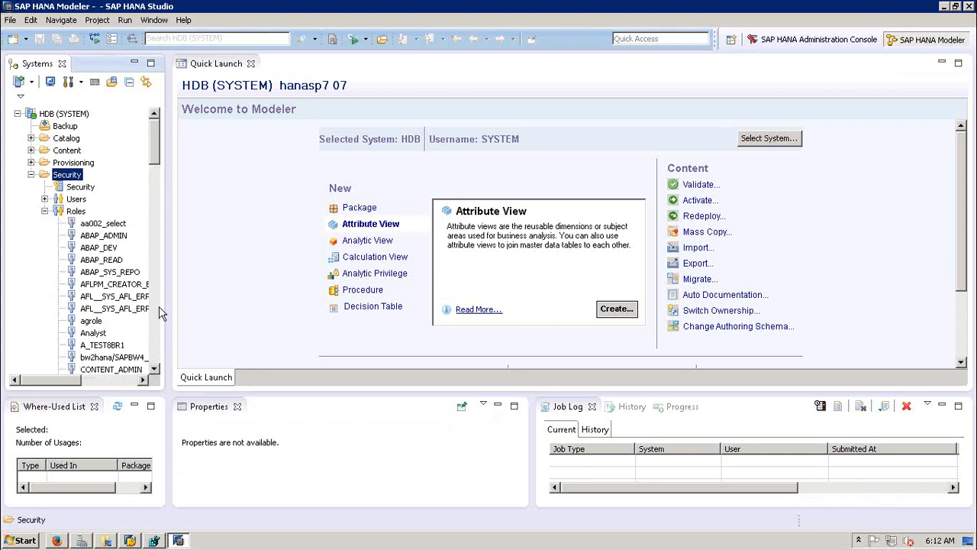
pyautogui.scroll(-7, 159, 306)
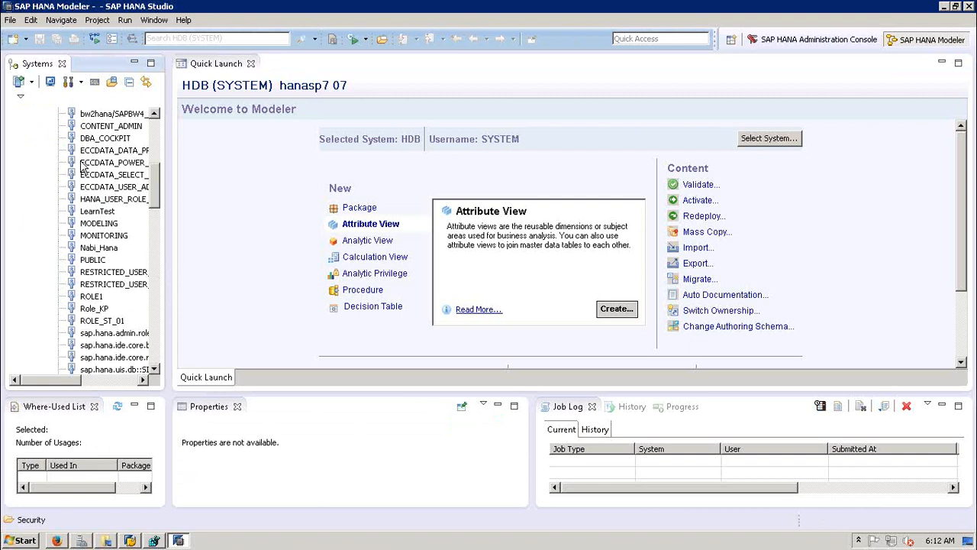
pyautogui.scroll(-10, 157, 343)
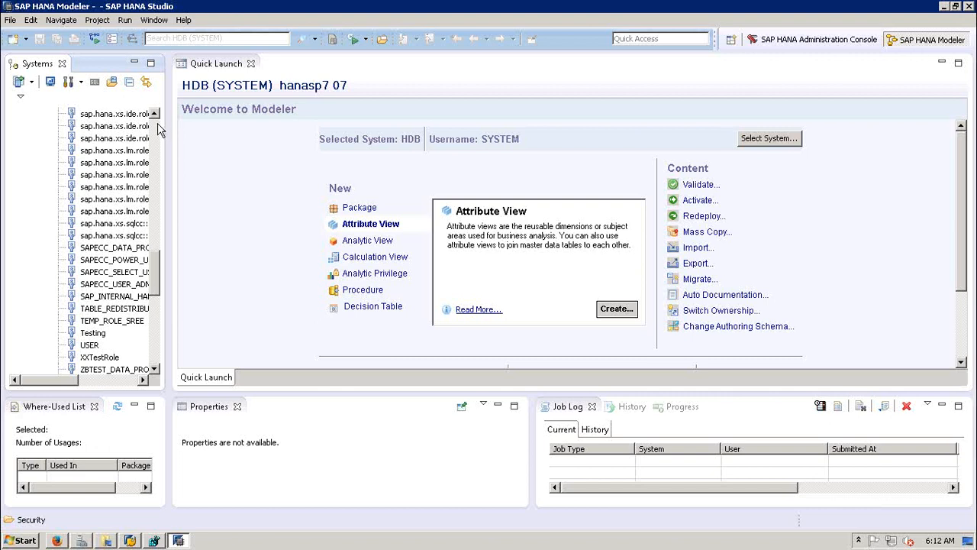
pyautogui.scroll(10, 158, 126)
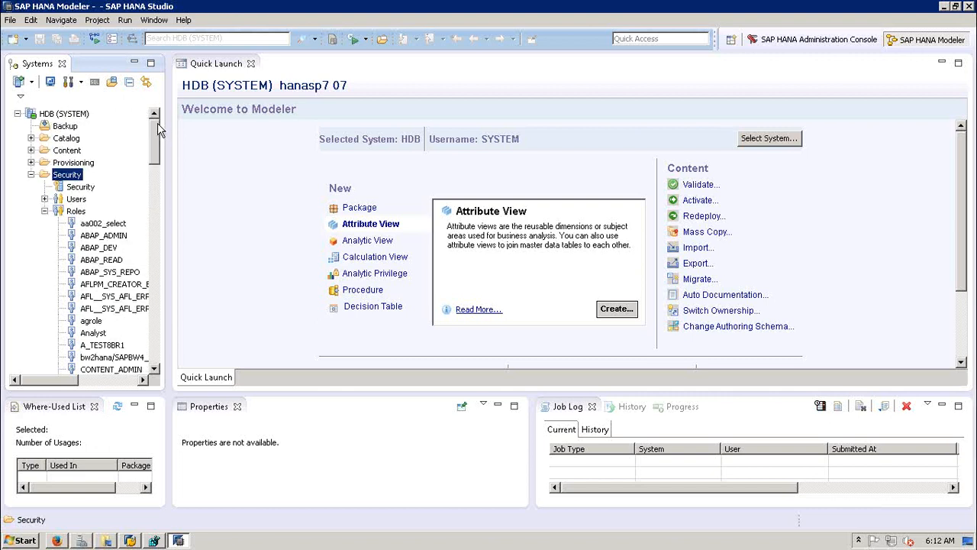
pyautogui.click(45, 212)
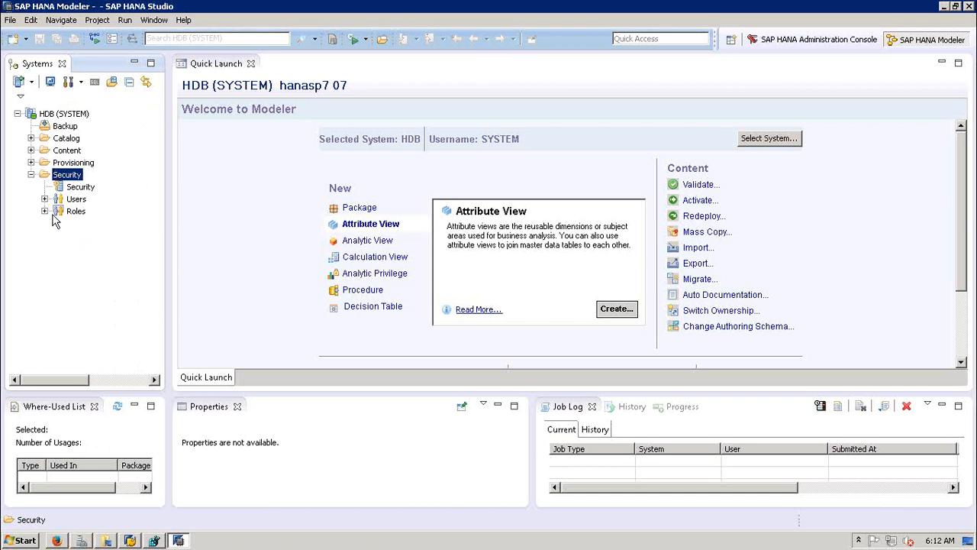
pyautogui.click(30, 174)
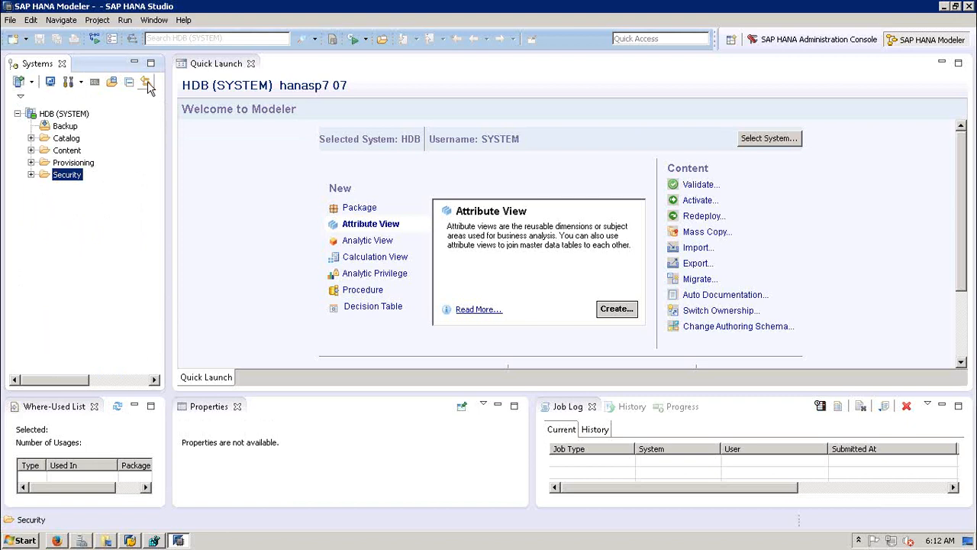
# Step: Launch the System Monitor and open the HDB (SYSTEM) overview of status, memory and disk usage
pyautogui.click(50, 81)
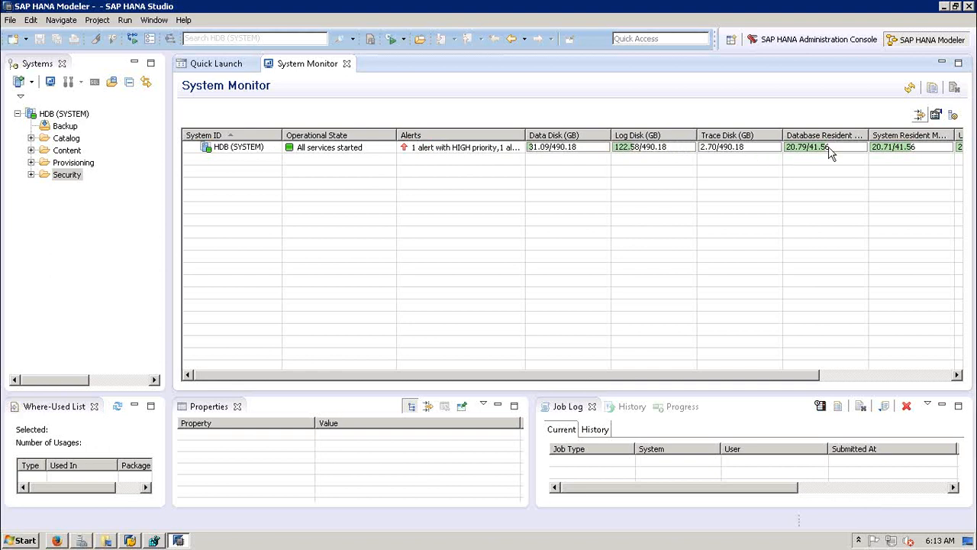
pyautogui.doubleClick(233, 149)
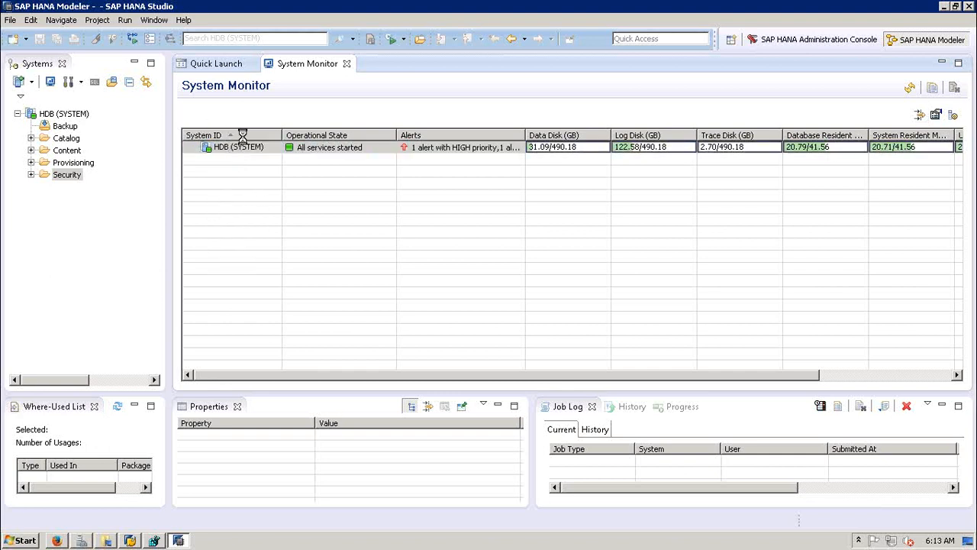
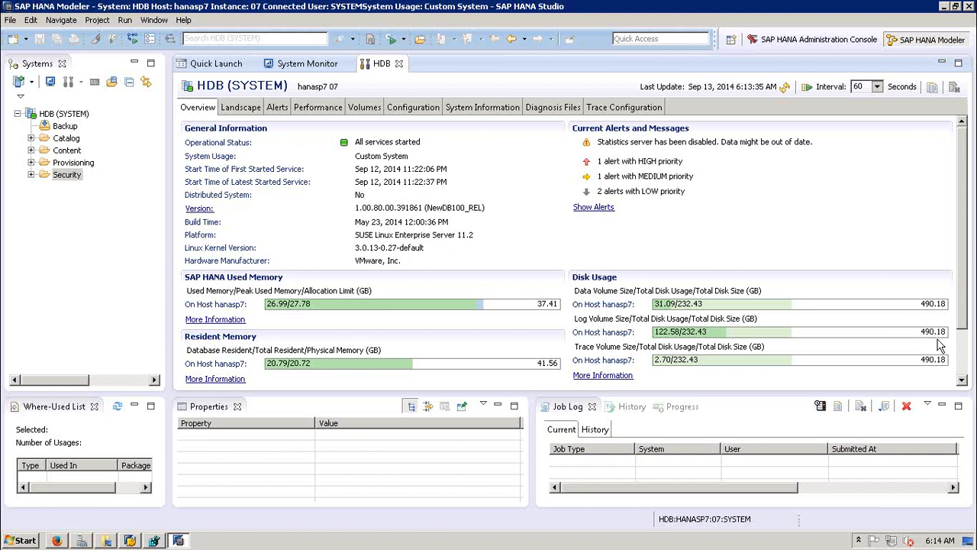
# Step: Scroll the overview to CPU Usage, then show the Landscape services list for host hanasp7
pyautogui.click(964, 357)
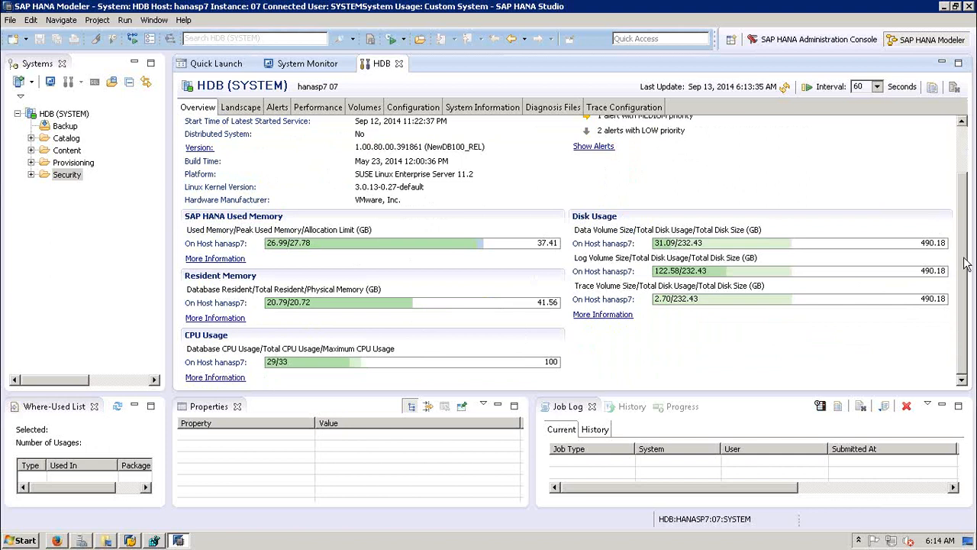
pyautogui.moveTo(965, 264); pyautogui.dragTo(960, 235)
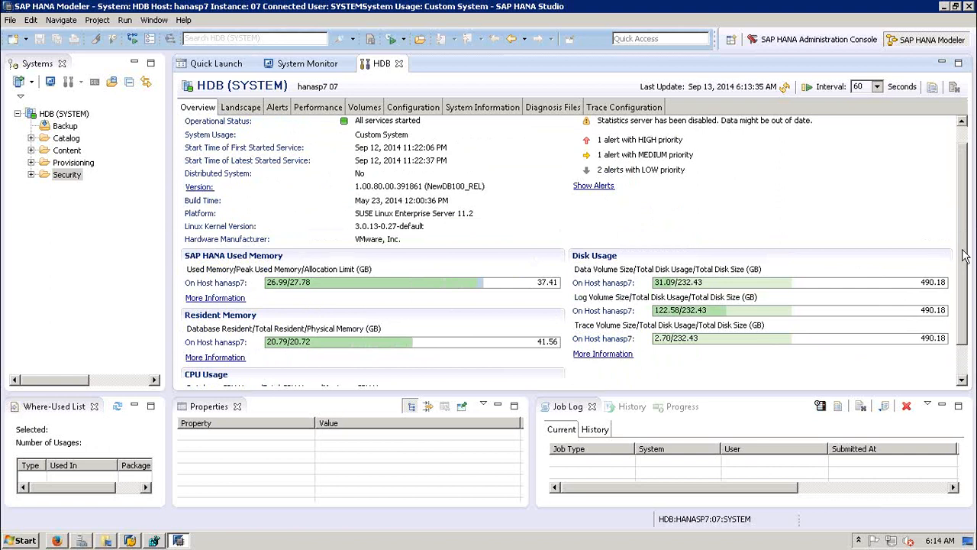
pyautogui.moveTo(965, 252); pyautogui.dragTo(966, 225)
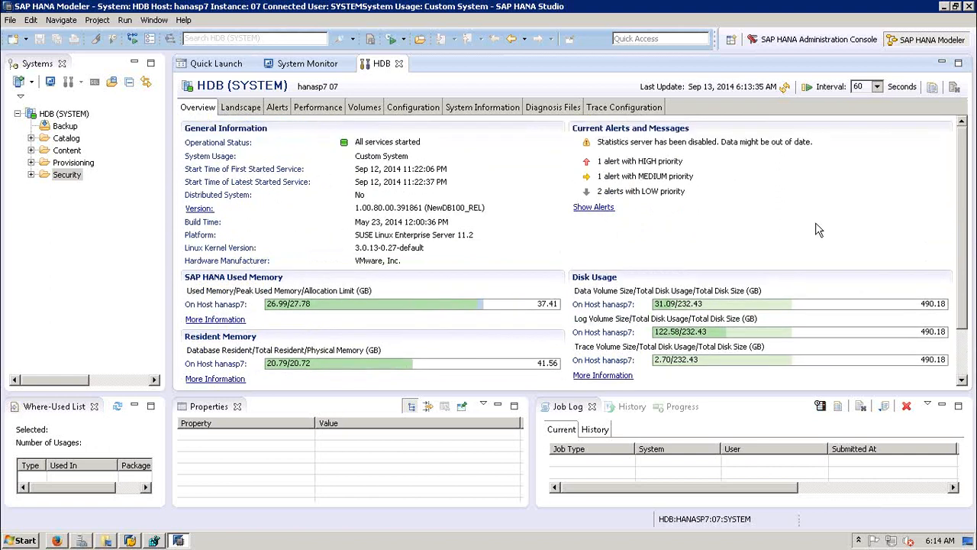
pyautogui.click(242, 107)
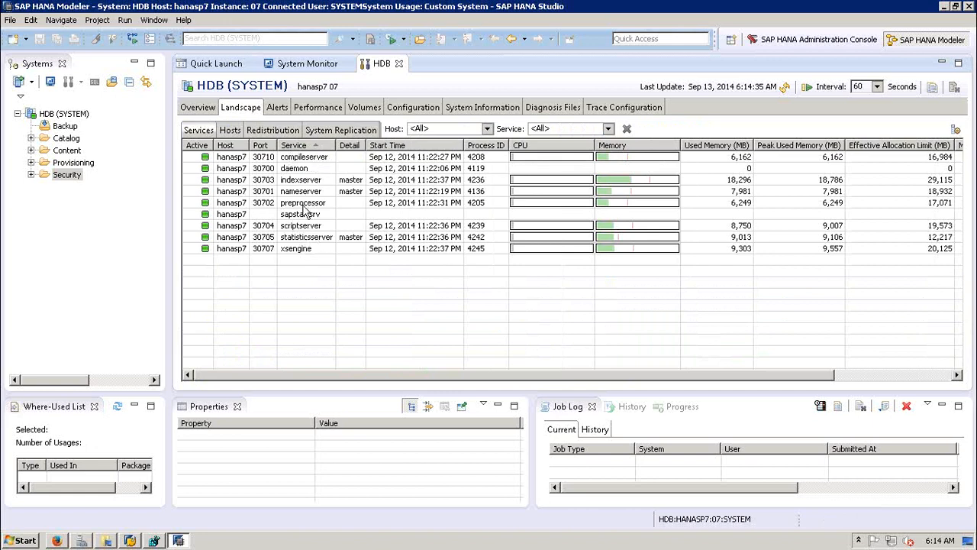
# Step: Select the indexserver, nameserver, statisticsserver and preprocessor service rows
pyautogui.click(300, 181)
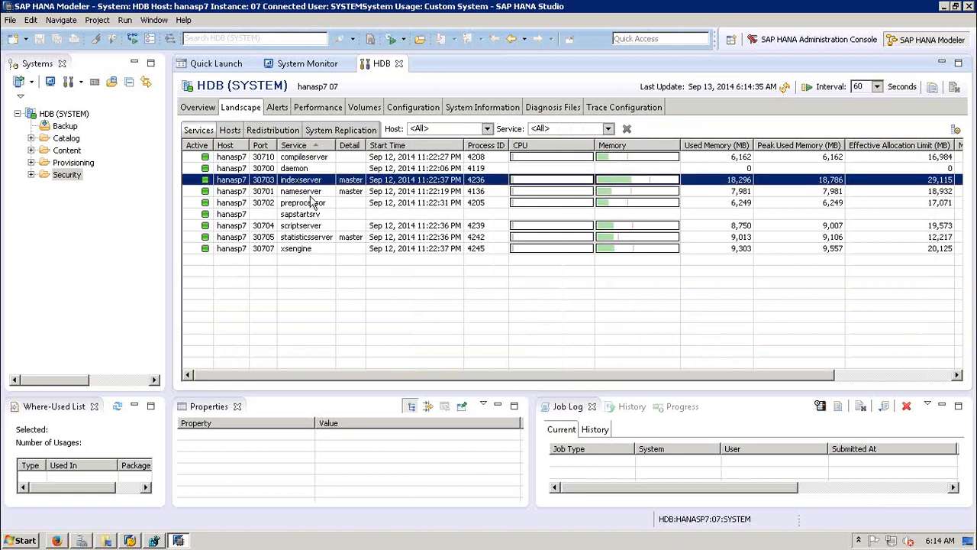
pyautogui.click(303, 192)
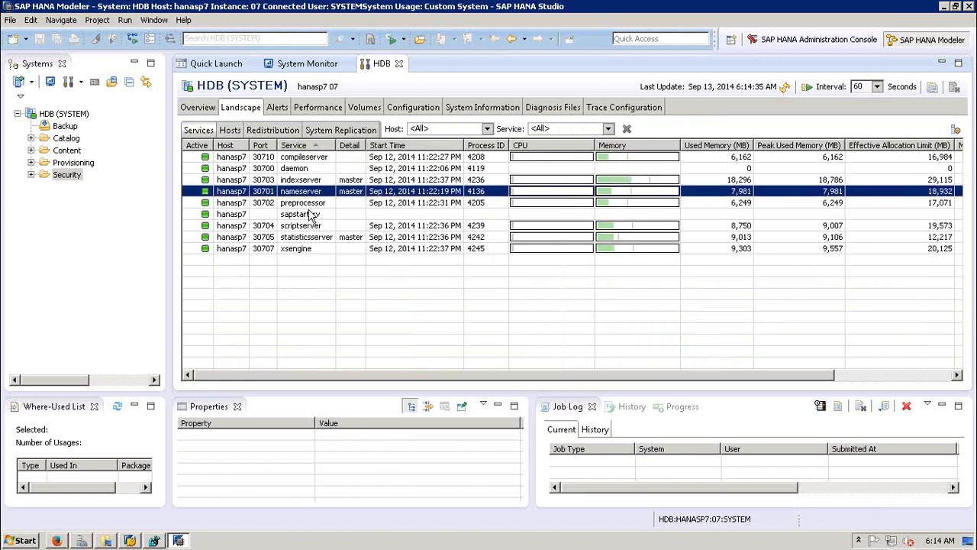
pyautogui.click(309, 238)
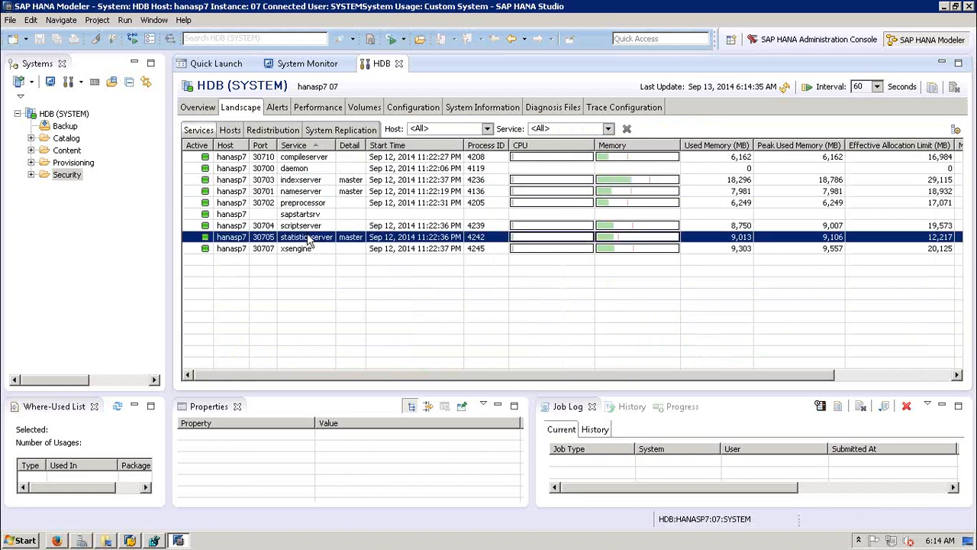
pyautogui.click(305, 180)
pyautogui.click(306, 192)
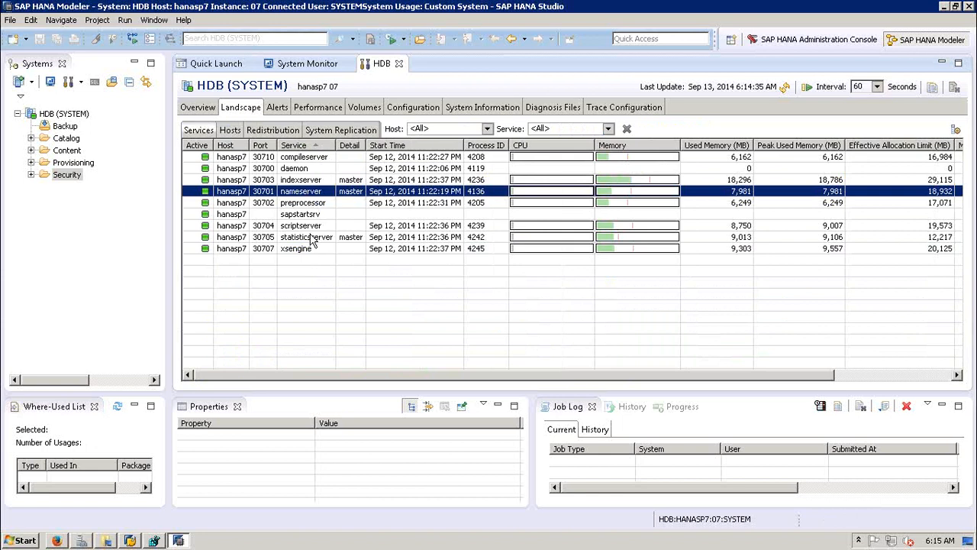
pyautogui.click(310, 238)
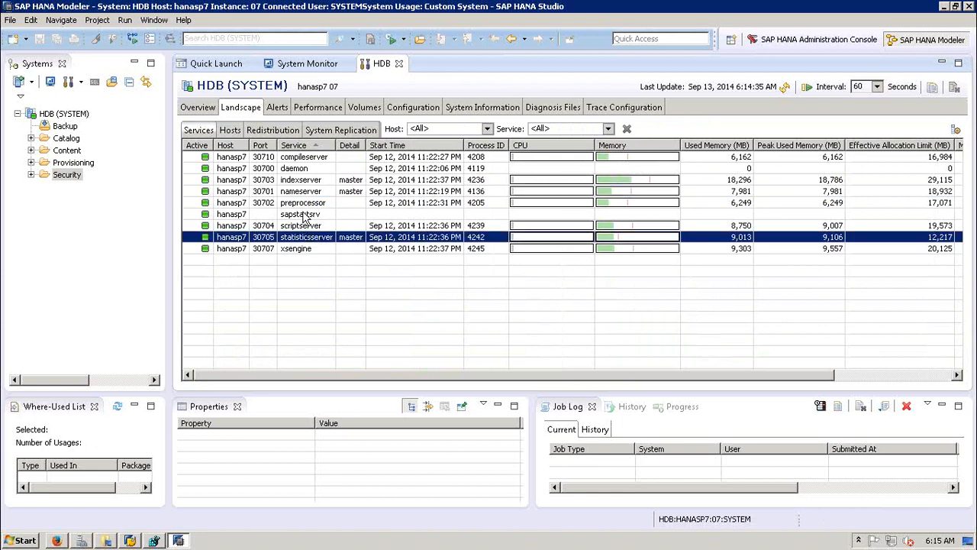
pyautogui.click(305, 204)
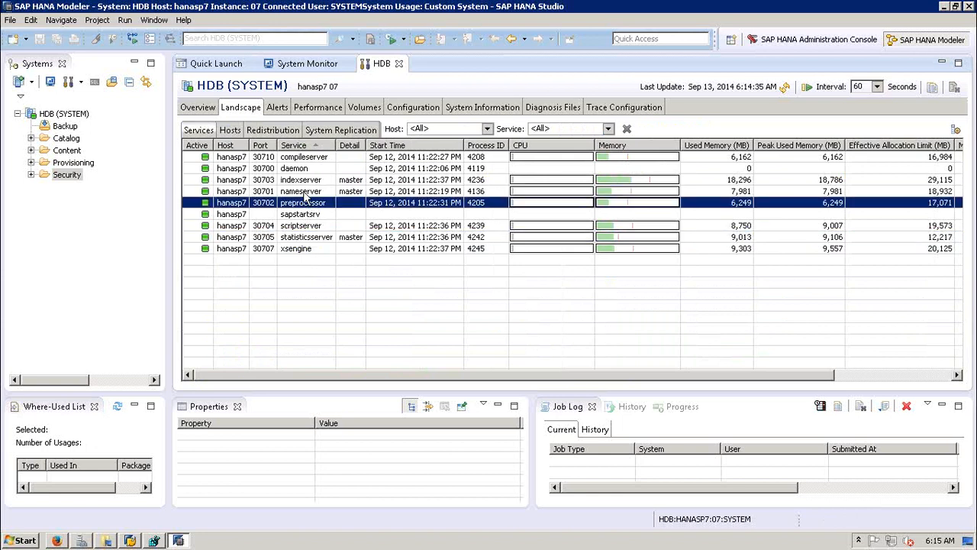
# Step: Select the xsengine, scriptserver, sapstartsrv, compileserver and daemon service rows
pyautogui.click(306, 251)
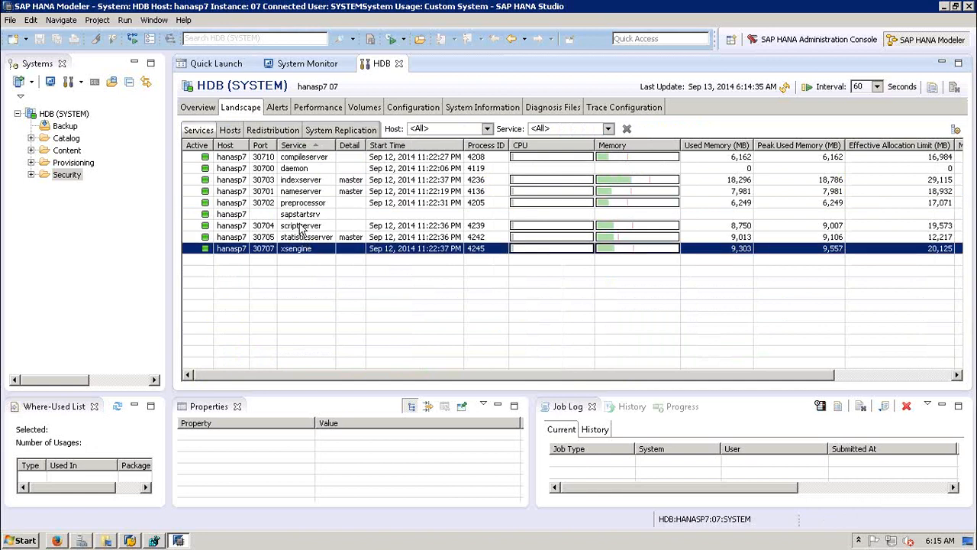
pyautogui.click(302, 227)
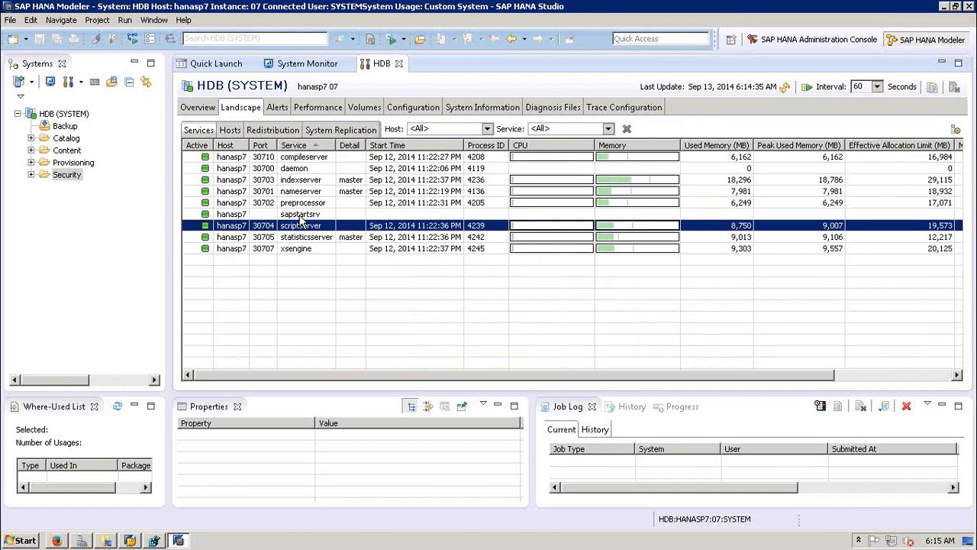
pyautogui.click(301, 215)
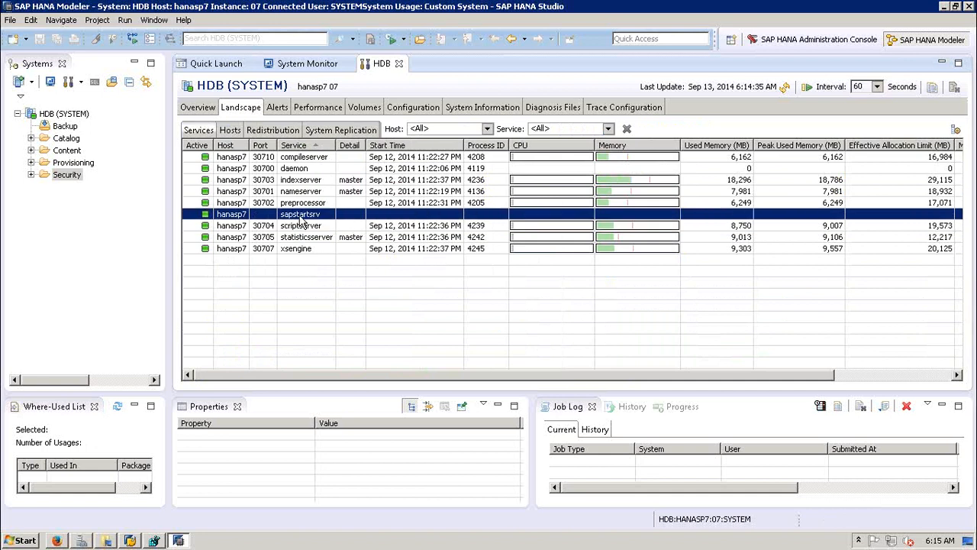
pyautogui.click(296, 157)
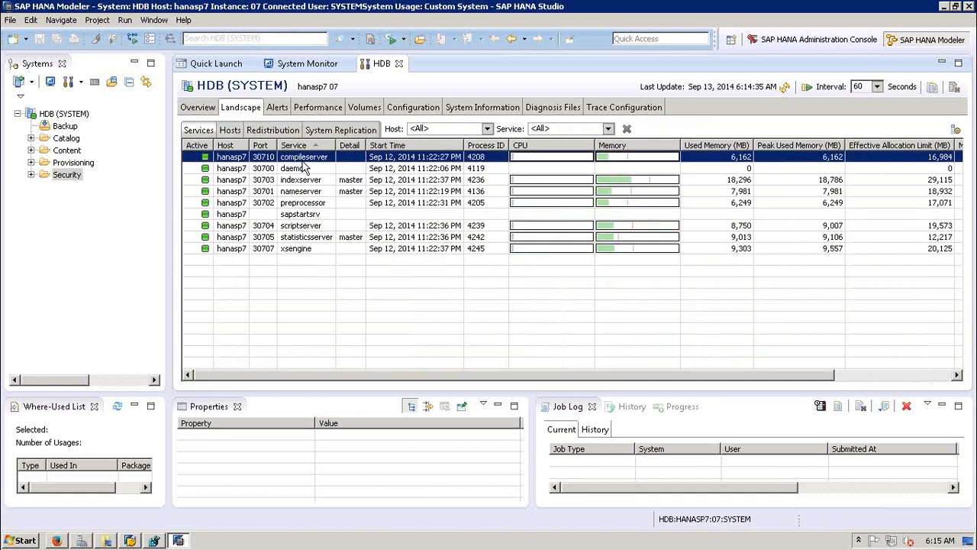
pyautogui.click(301, 170)
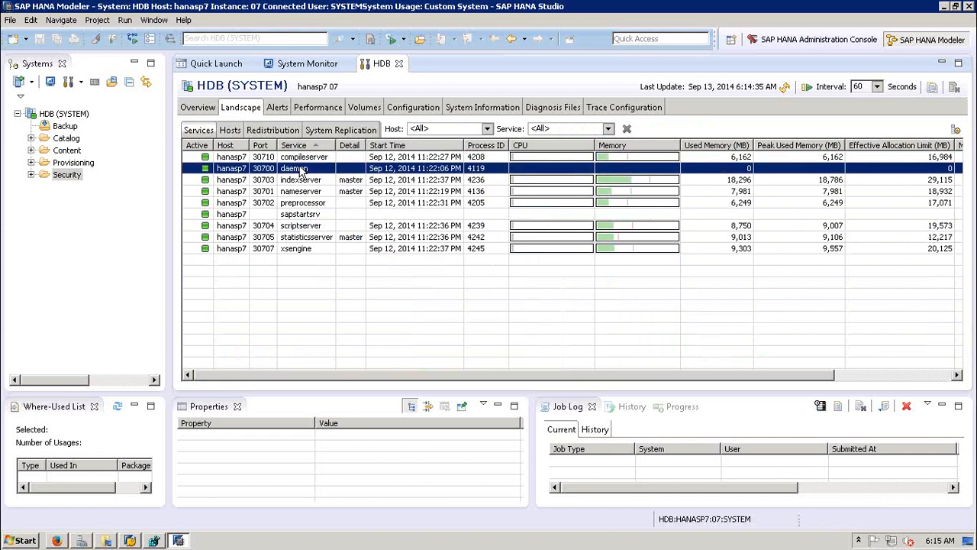
pyautogui.click(237, 160)
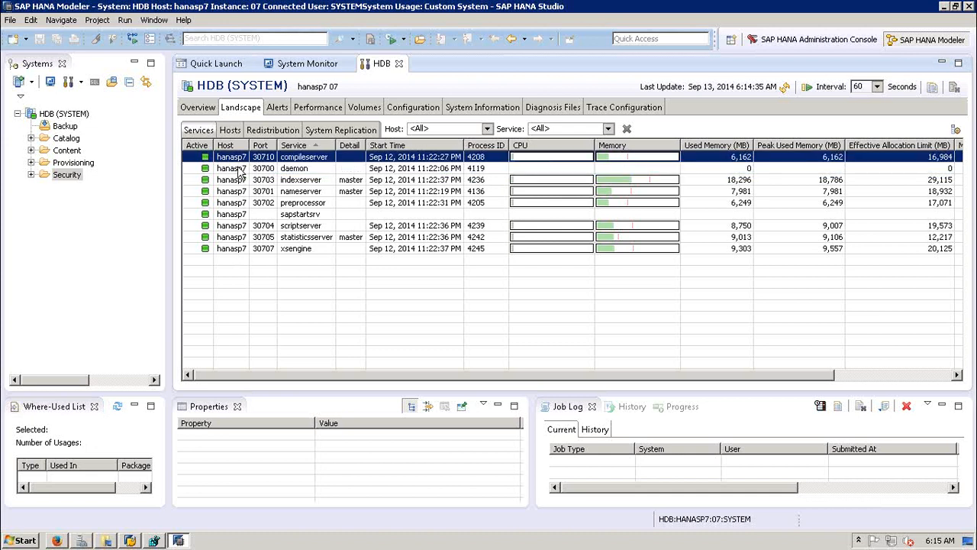
pyautogui.click(239, 170)
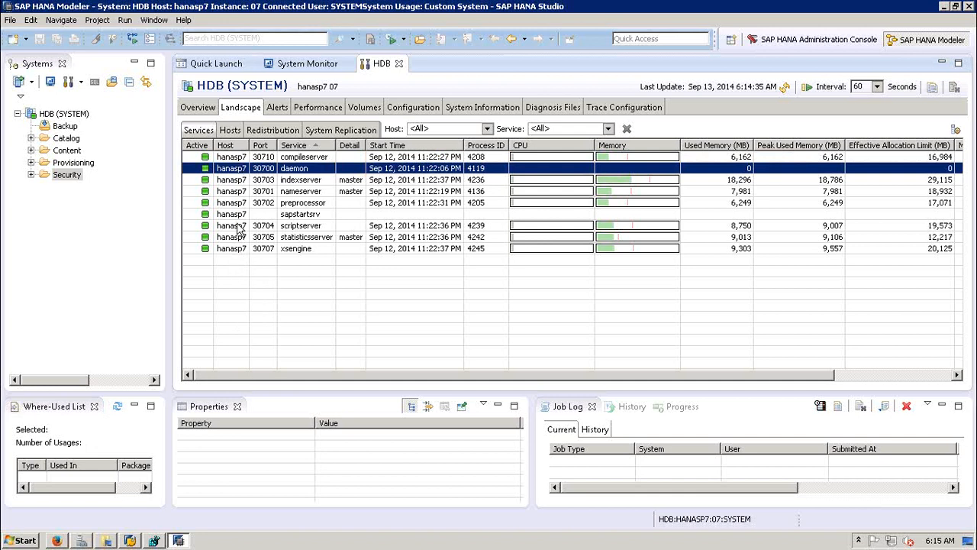
pyautogui.click(229, 131)
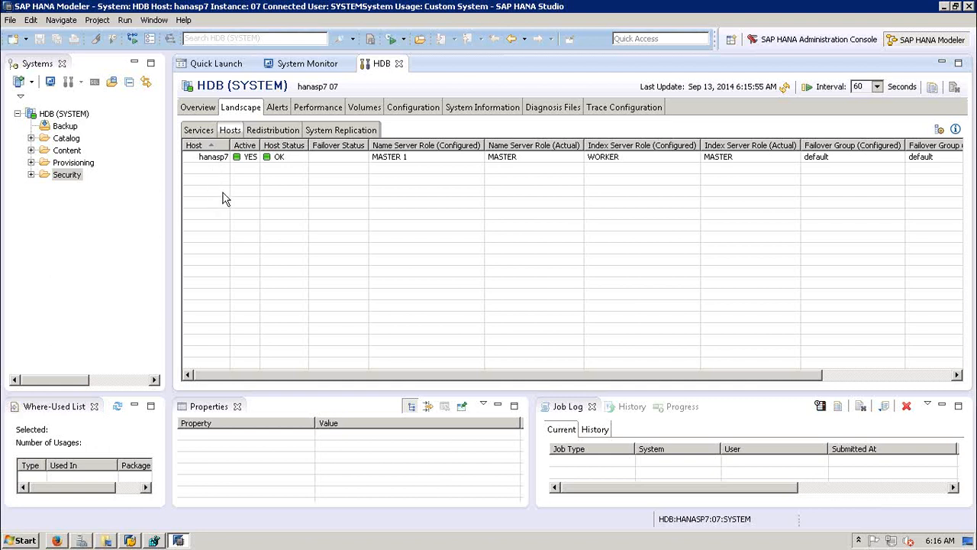
pyautogui.click(278, 134)
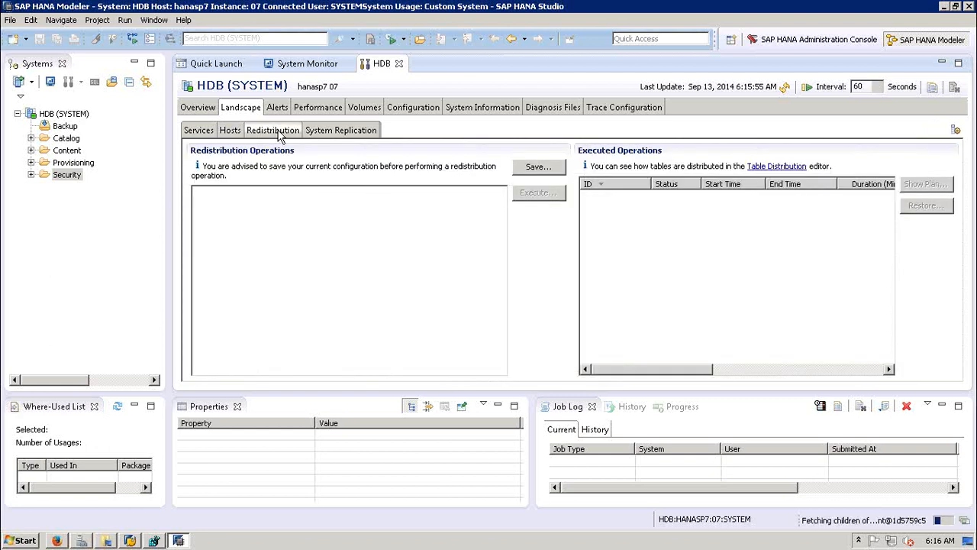
pyautogui.click(355, 133)
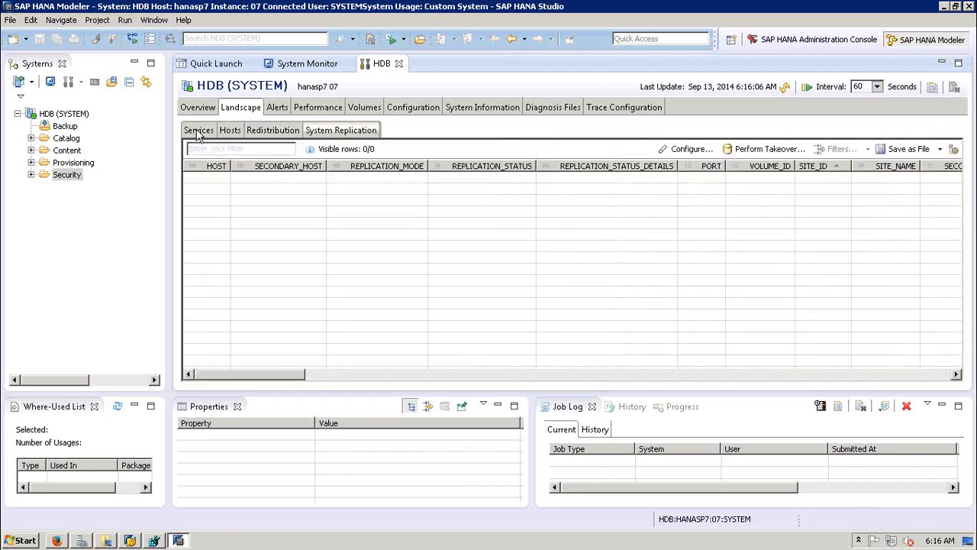
pyautogui.click(199, 131)
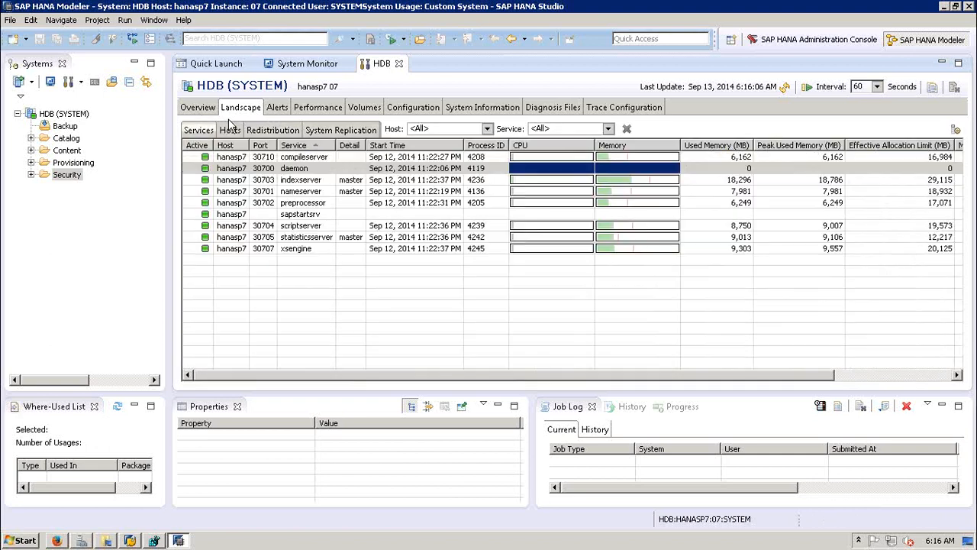
# Step: Review the system alerts, then show the Performance list of active threads
pyautogui.click(281, 108)
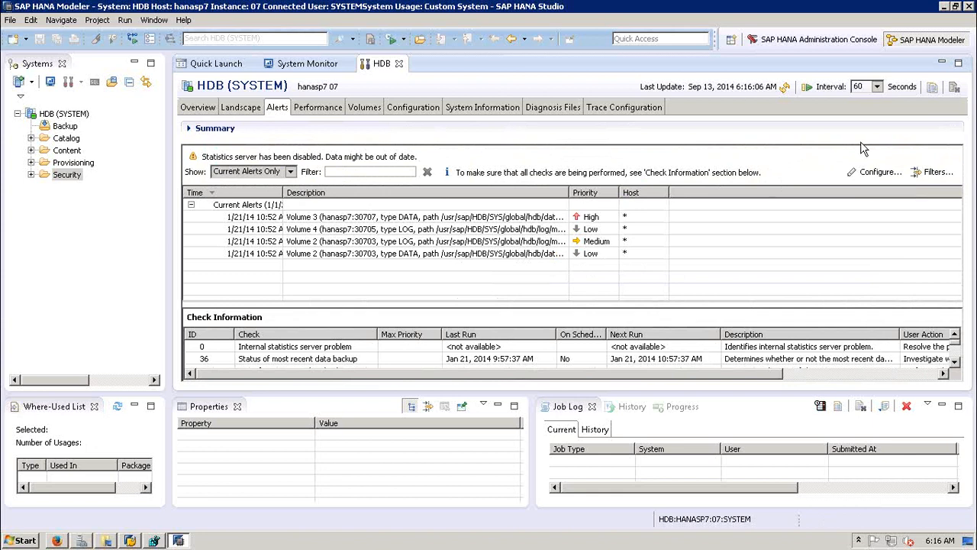
pyautogui.click(312, 112)
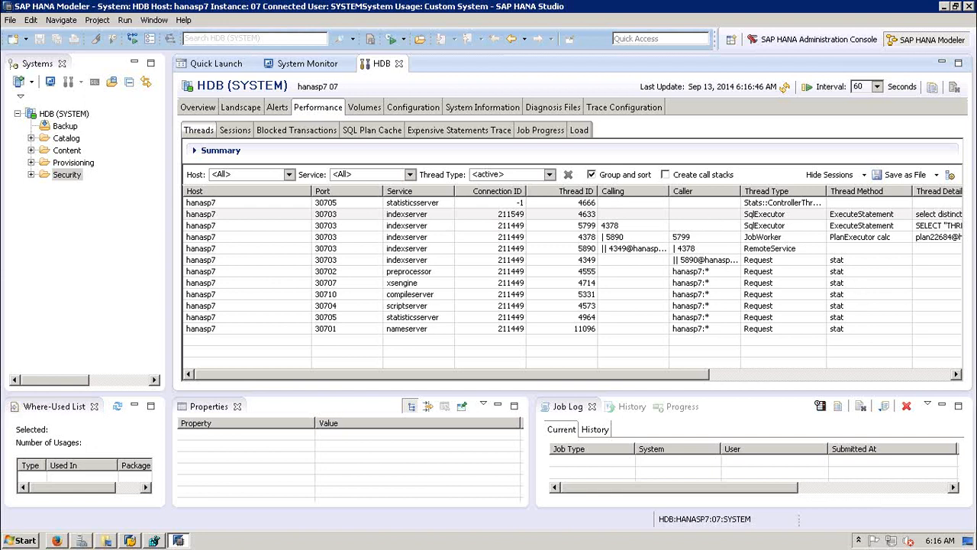
# Step: Scroll the threads table right to reveal more columns, leaving the host filter unchanged
pyautogui.click(957, 374)
pyautogui.click(957, 374)
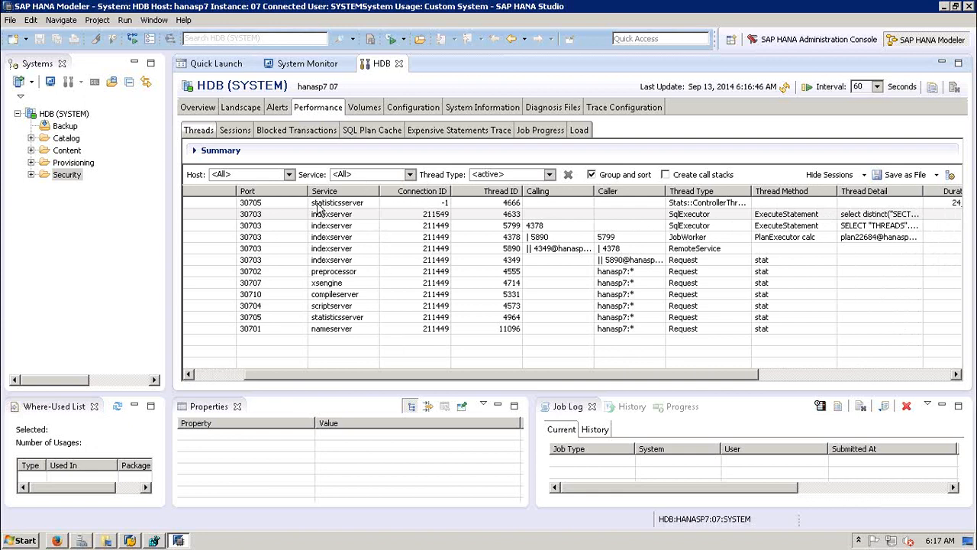
pyautogui.click(291, 156)
# Step: Browse Sessions, Blocked Transactions, SQL Plan Cache, Expensive Statements, Job Progress and Load, then show Volumes
pyautogui.click(236, 131)
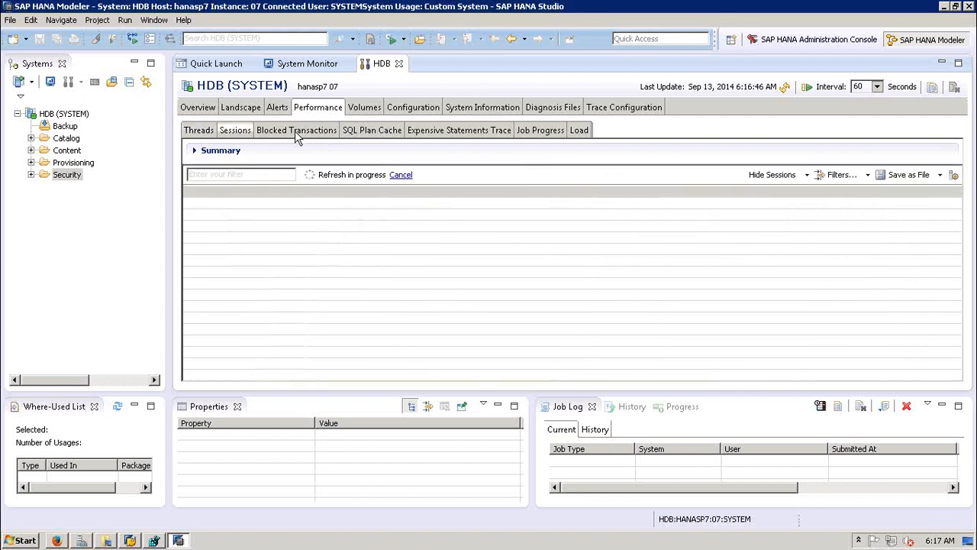
pyautogui.click(296, 131)
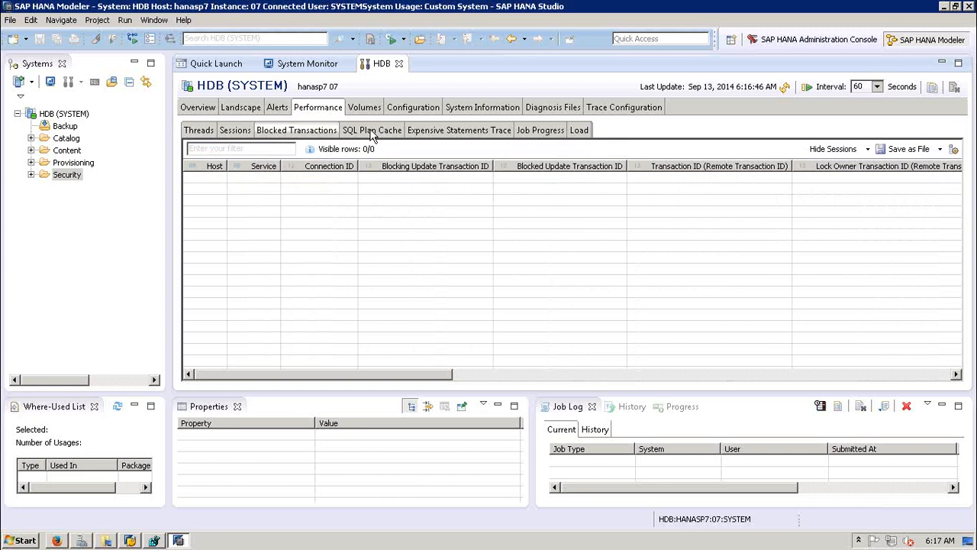
pyautogui.click(372, 132)
pyautogui.click(432, 130)
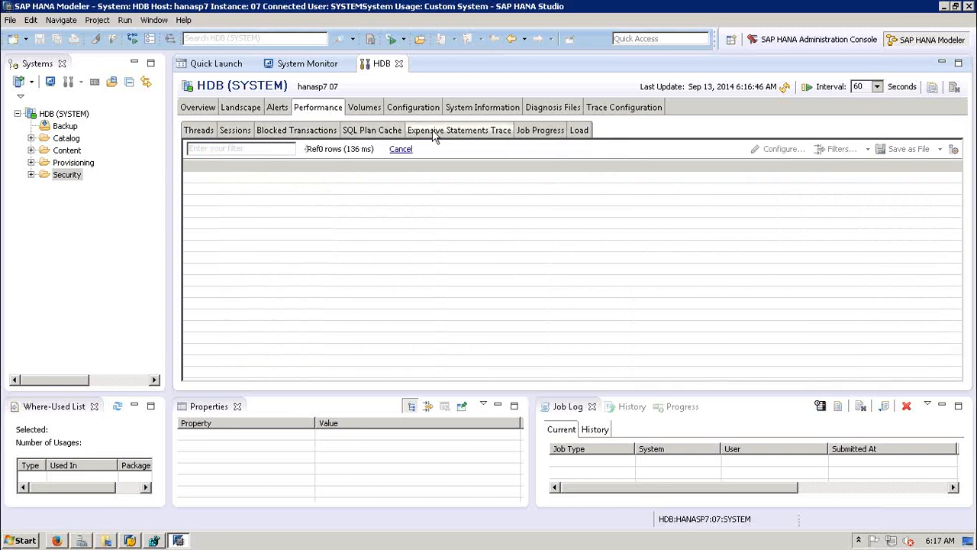
pyautogui.click(548, 134)
pyautogui.click(580, 132)
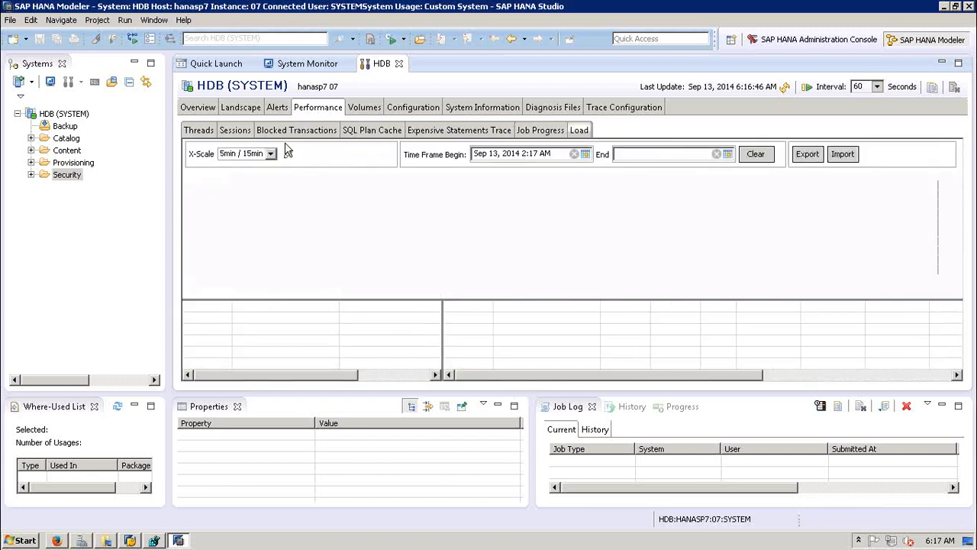
pyautogui.click(365, 107)
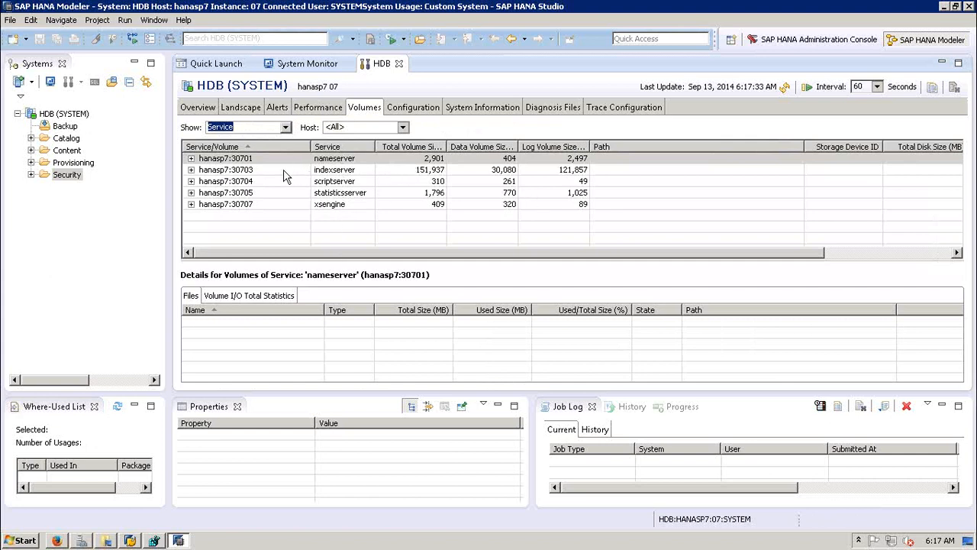
# Step: Inspect nameserver and indexserver data and log volume files, then show the Configuration .ini list
pyautogui.click(191, 158)
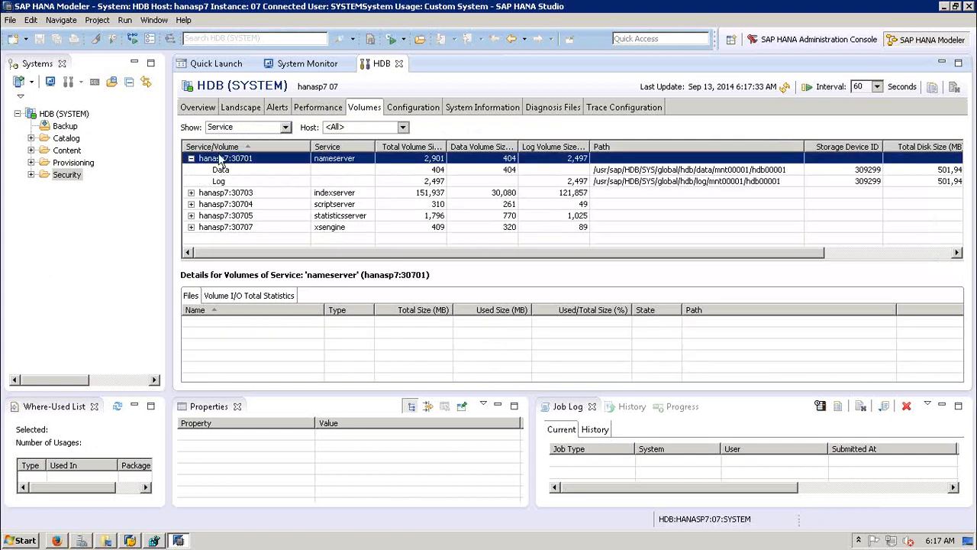
pyautogui.click(190, 158)
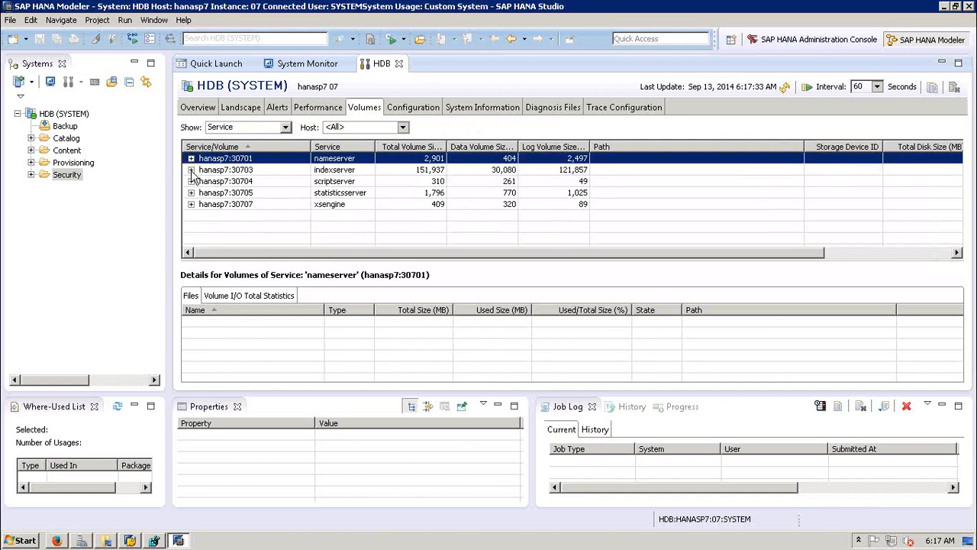
pyautogui.click(191, 169)
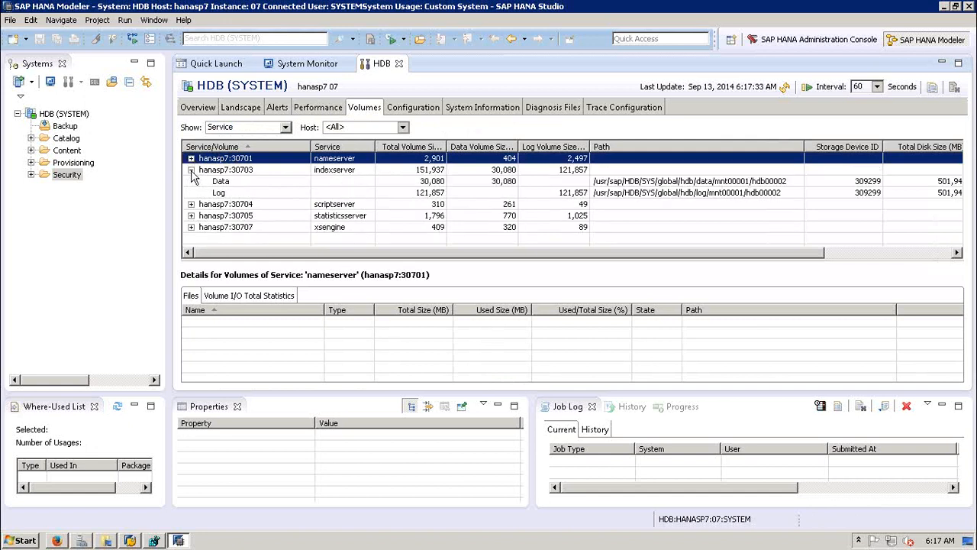
pyautogui.click(245, 184)
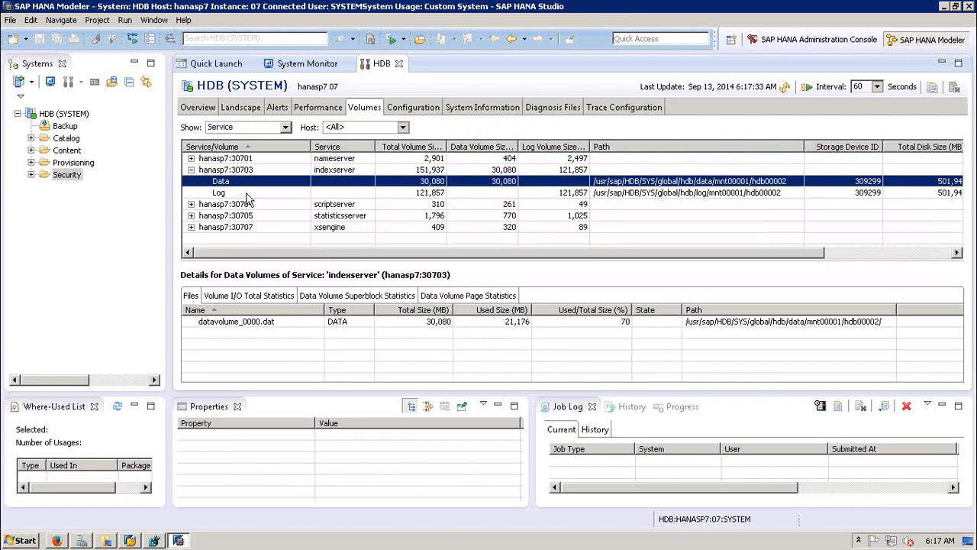
pyautogui.click(248, 196)
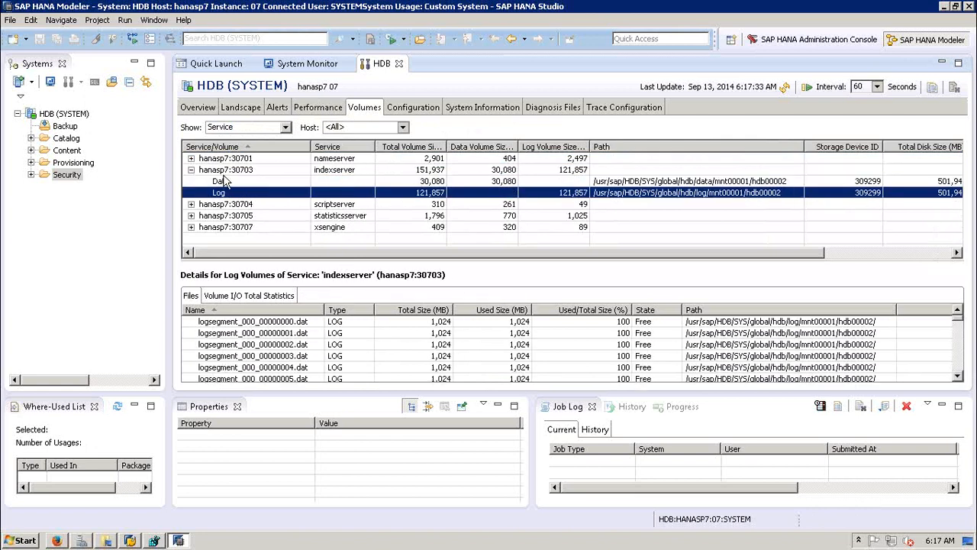
pyautogui.click(190, 170)
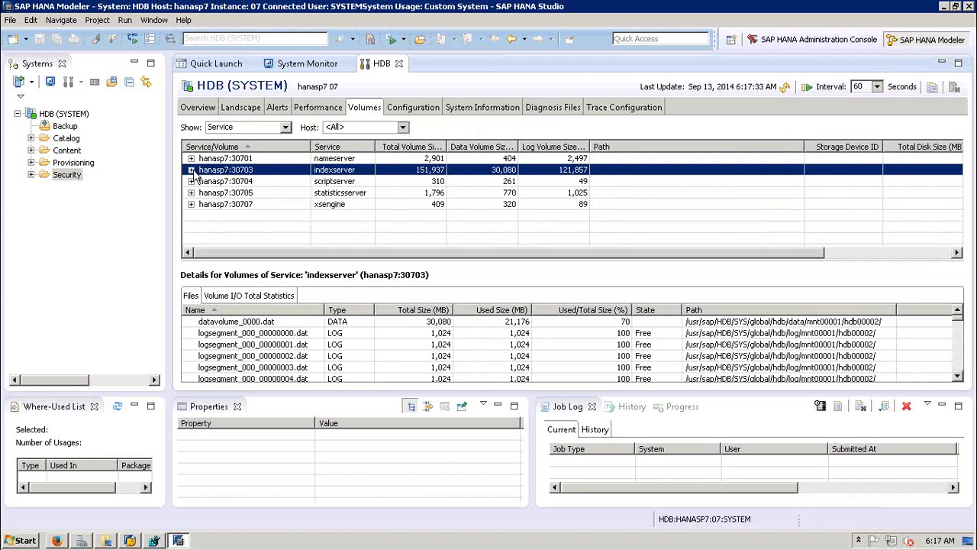
pyautogui.click(427, 111)
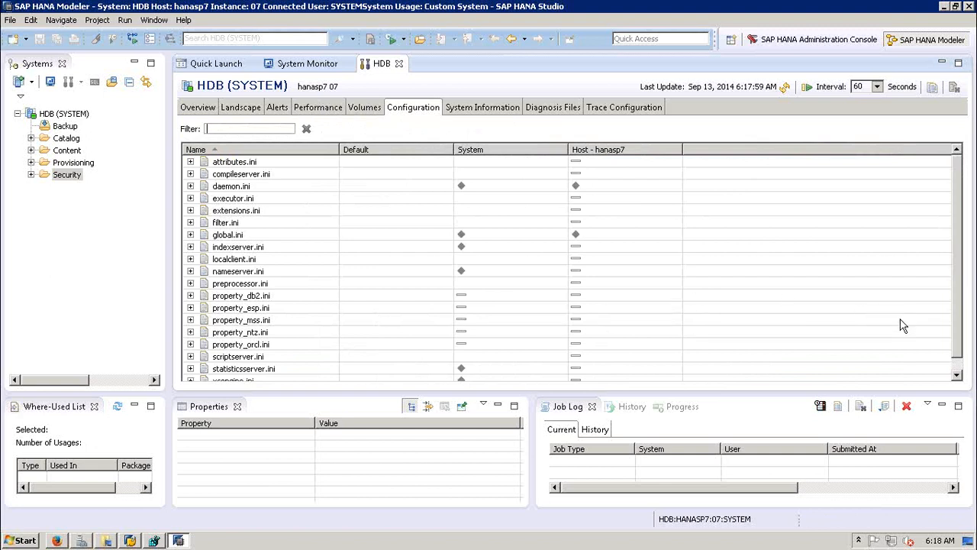
# Step: Scroll the .ini file list, then show the predefined System Information statements
pyautogui.click(958, 367)
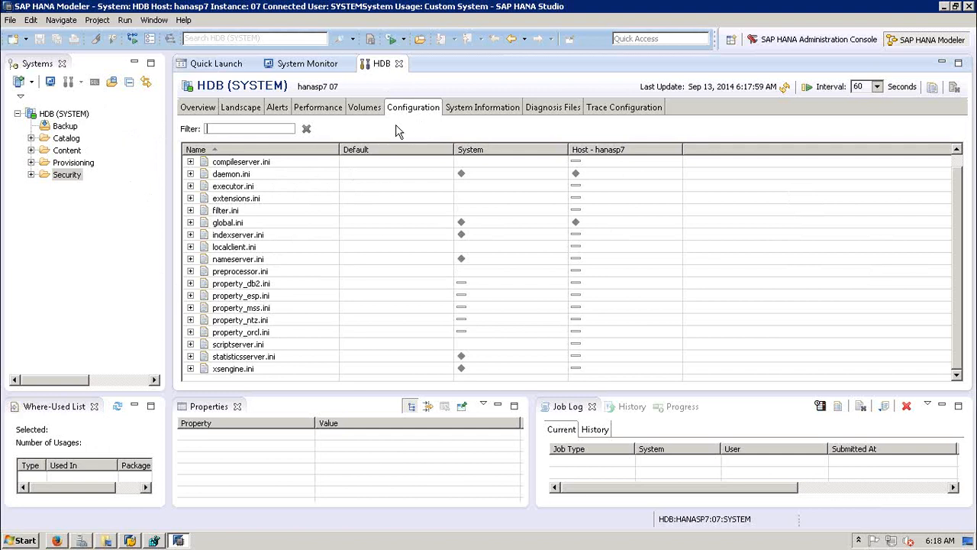
pyautogui.click(463, 110)
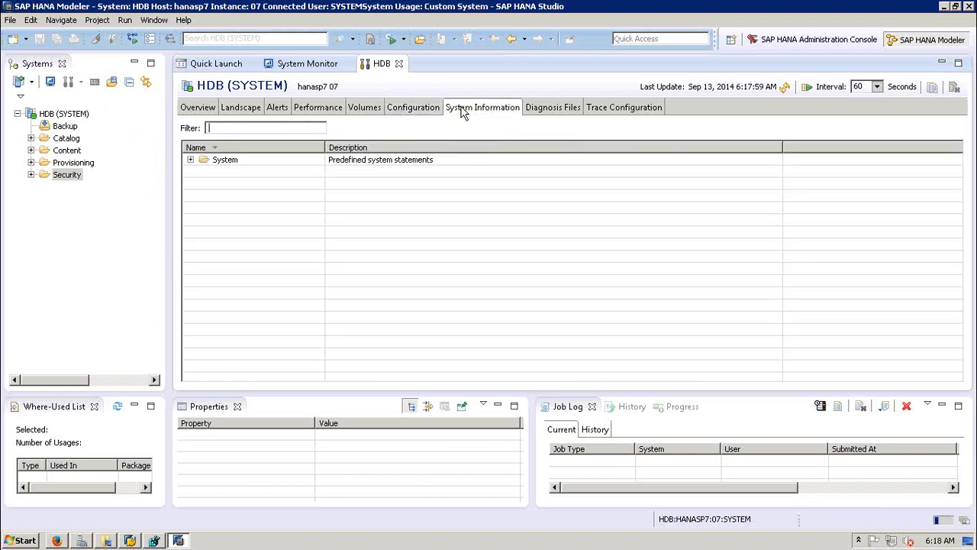
# Step: Expand the System statements folder, view Diagnosis Files and Trace Configuration, then return to Overview
pyautogui.click(190, 160)
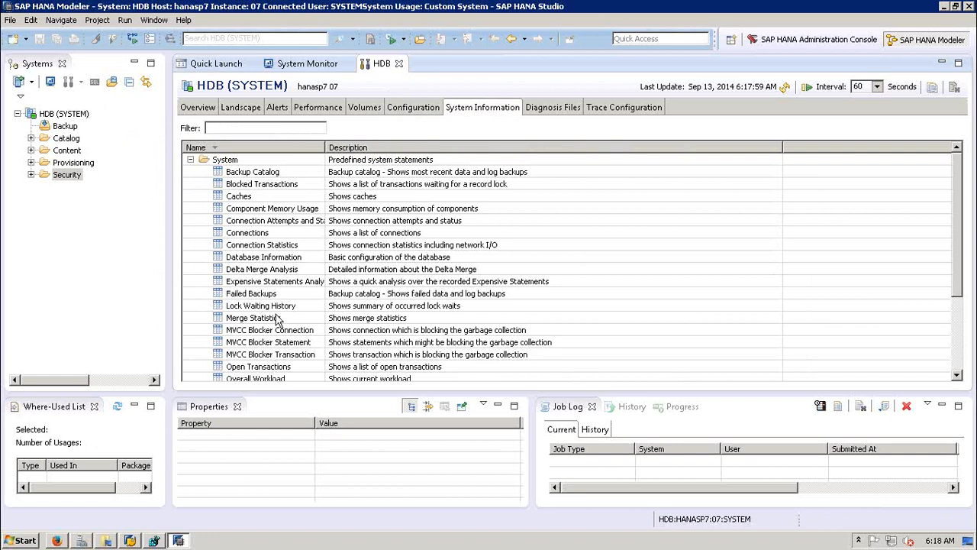
pyautogui.click(561, 107)
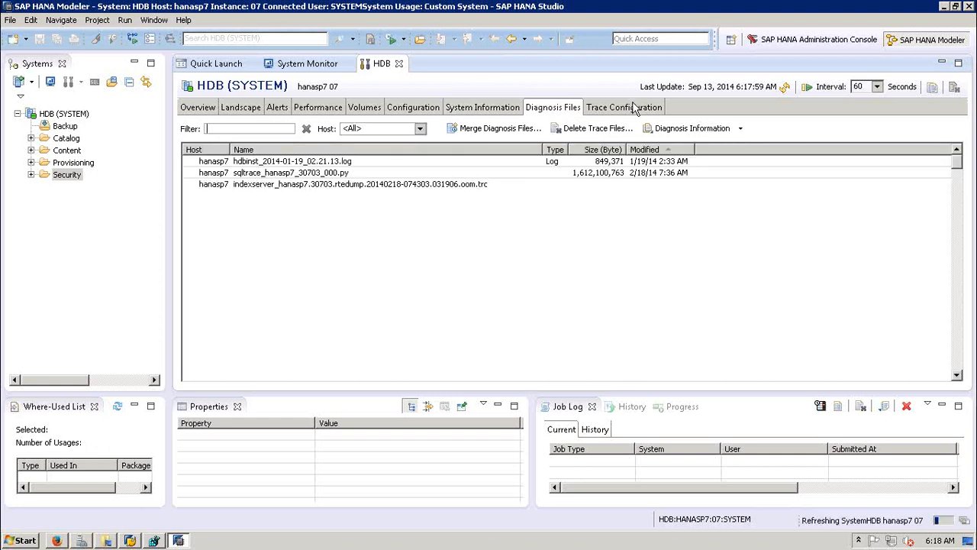
pyautogui.click(632, 107)
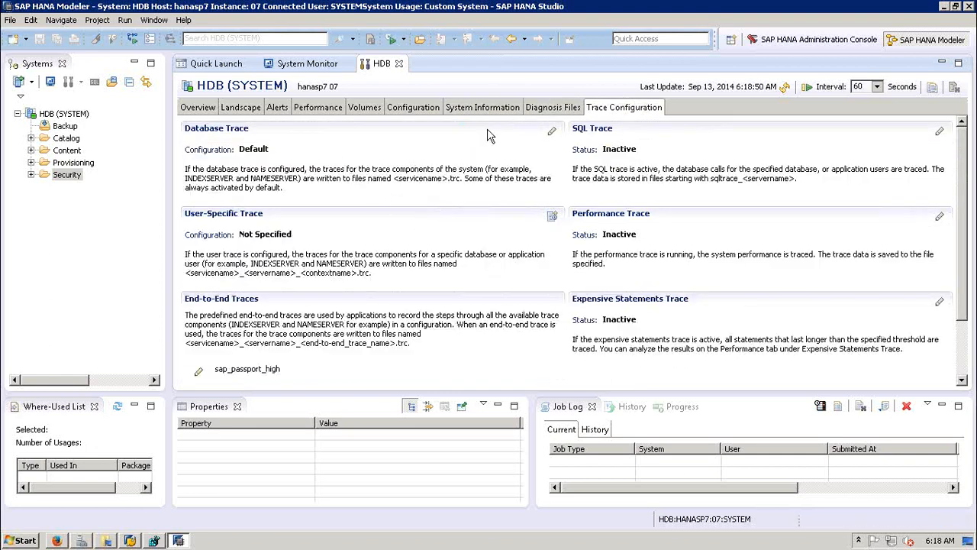
pyautogui.click(197, 107)
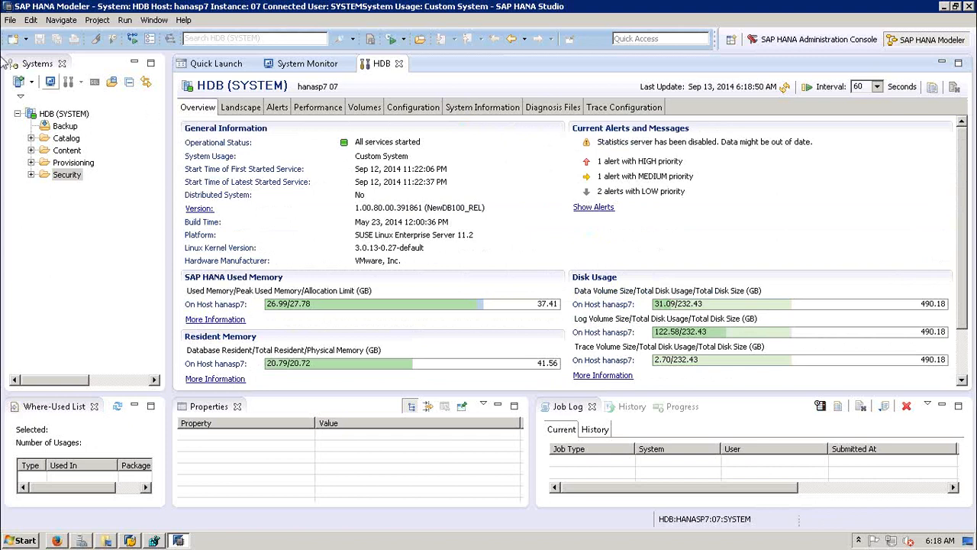
# Step: Open the System Monitor for all registered systems and close the HDB administration editor
pyautogui.click(51, 81)
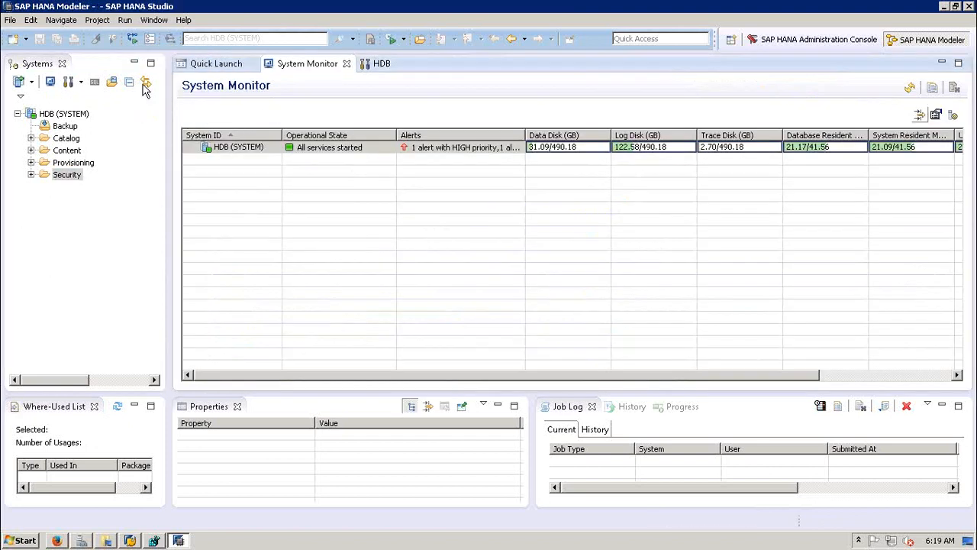
pyautogui.click(235, 174)
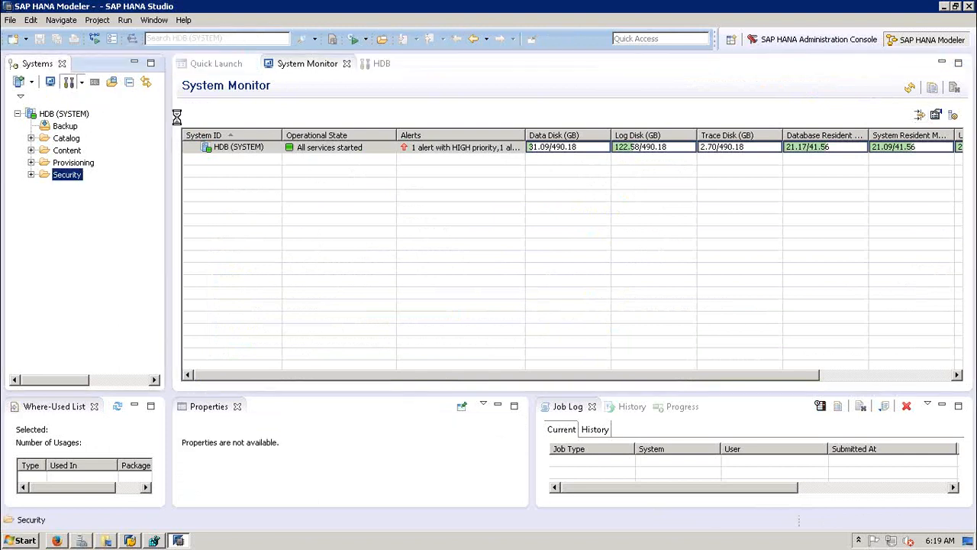
pyautogui.click(381, 63)
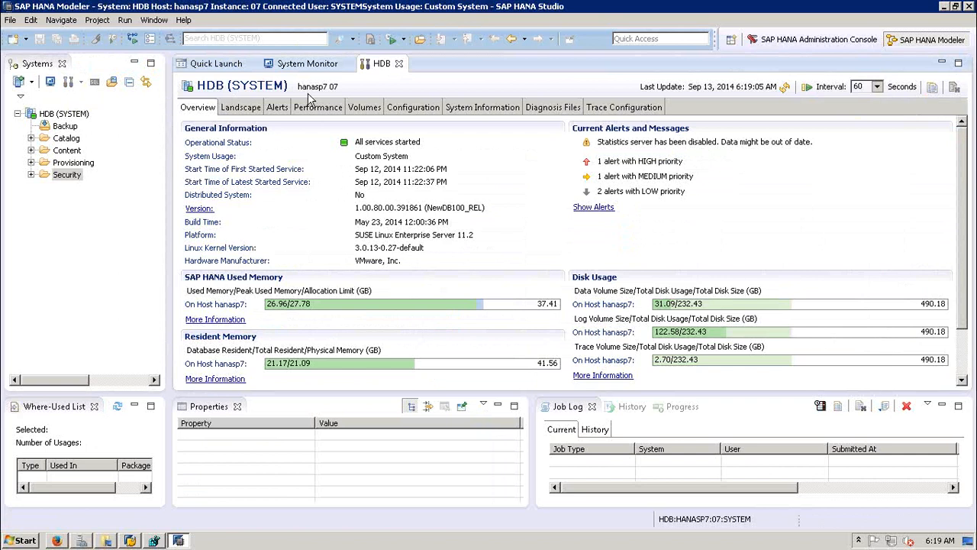
pyautogui.click(399, 63)
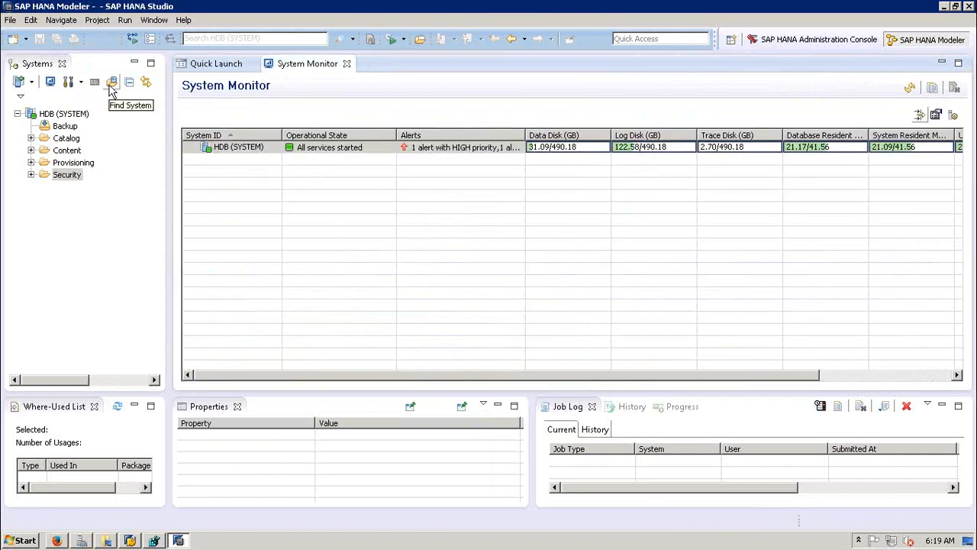
# Step: Cancel Find System, collapse and re-expand HDB (SYSTEM), and return to the System Monitor table
pyautogui.click(111, 85)
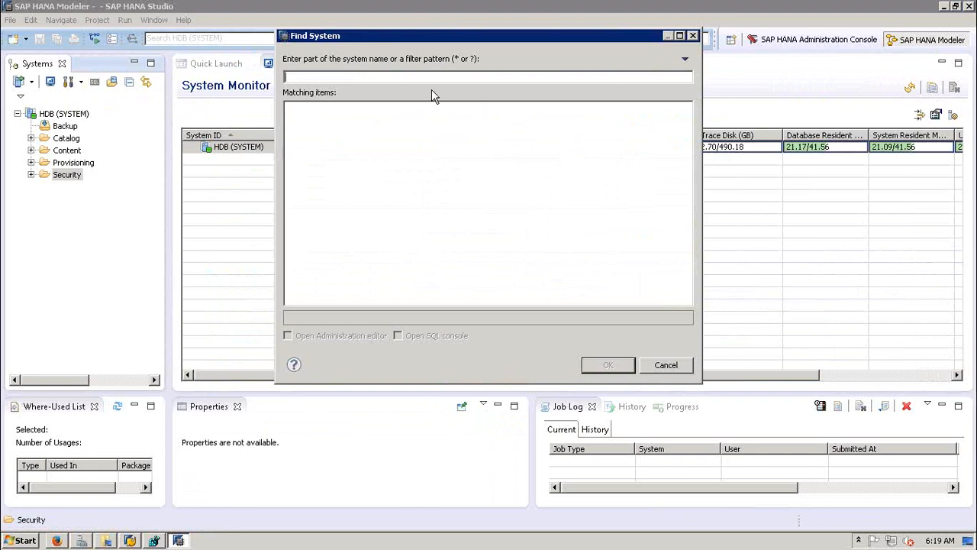
pyautogui.click(666, 366)
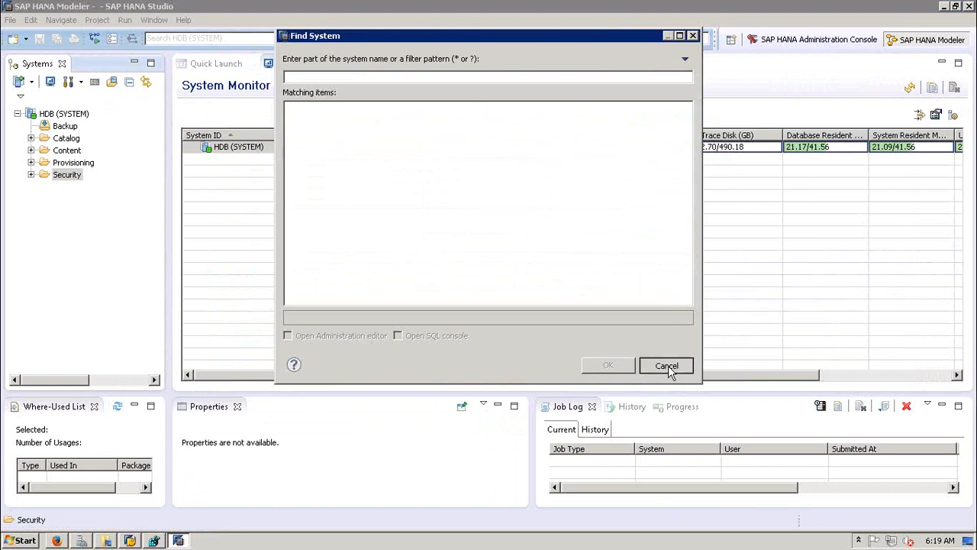
pyautogui.click(130, 84)
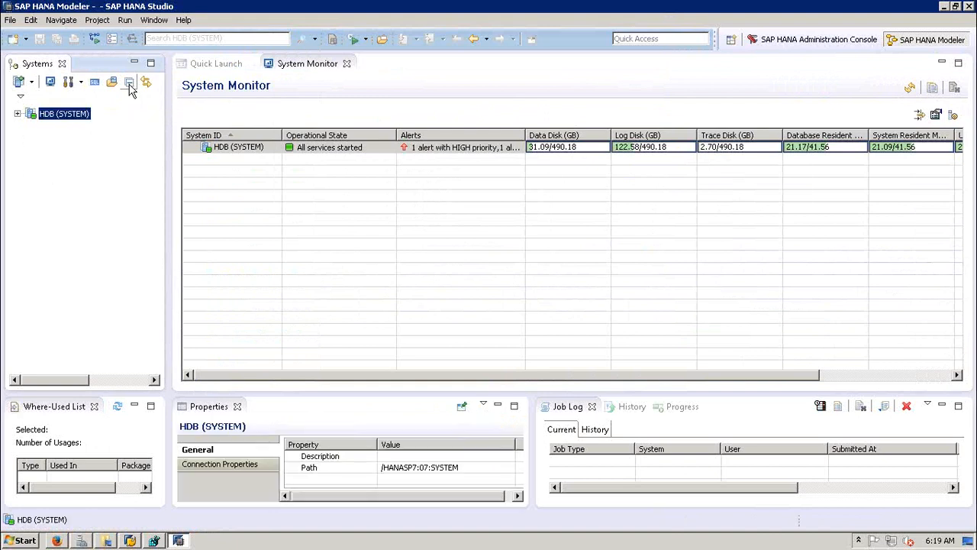
pyautogui.click(17, 114)
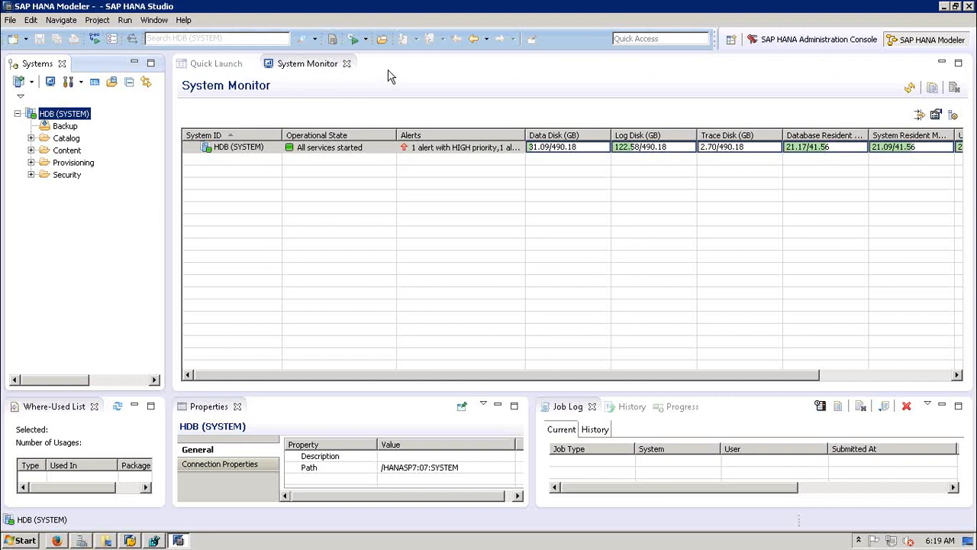
pyautogui.click(226, 61)
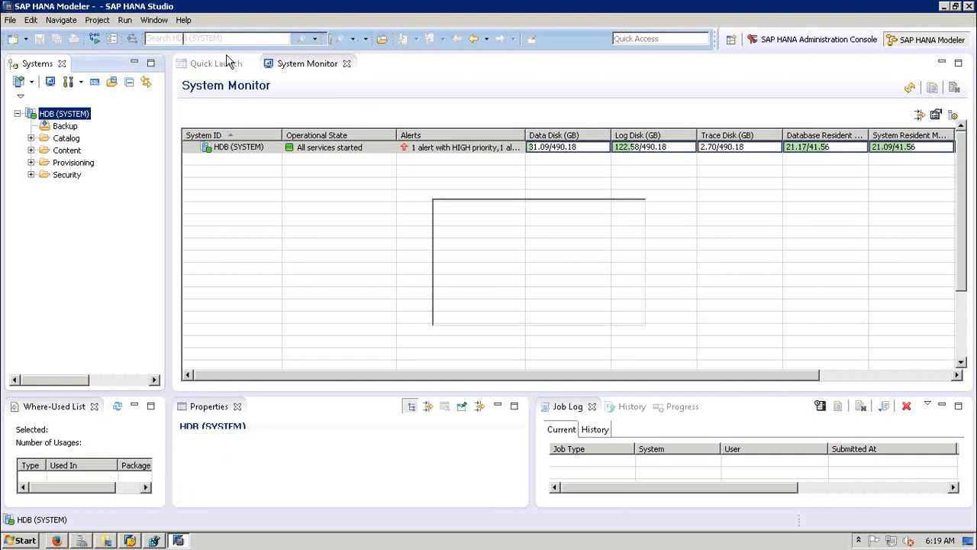
pyautogui.click(292, 67)
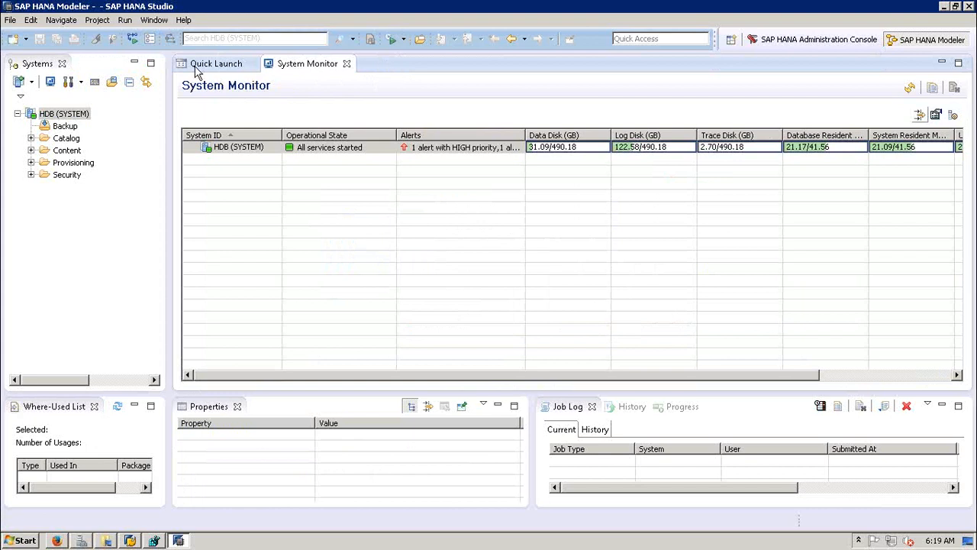
# Step: Show the Welcome to Modeler page, scroll through its tools, and open the Window menu
pyautogui.click(219, 67)
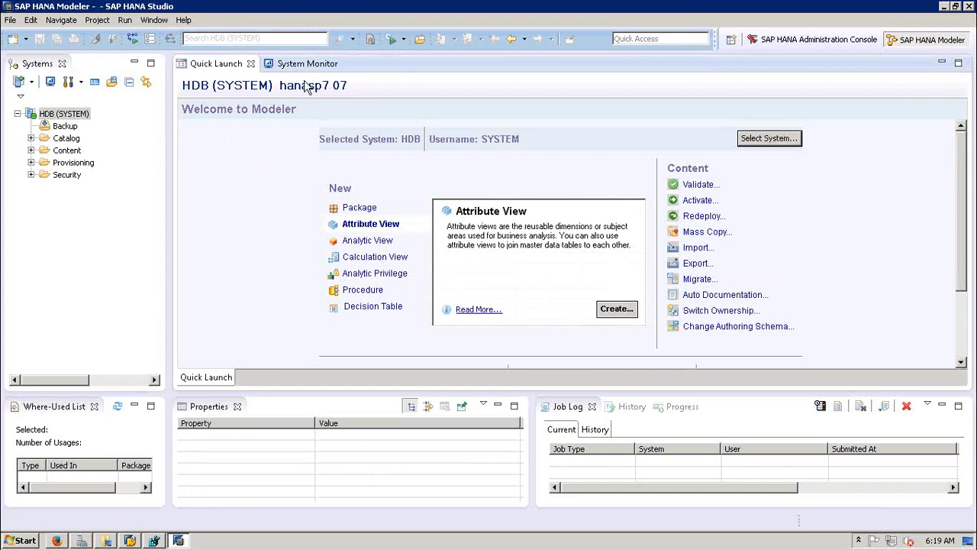
pyautogui.click(964, 334)
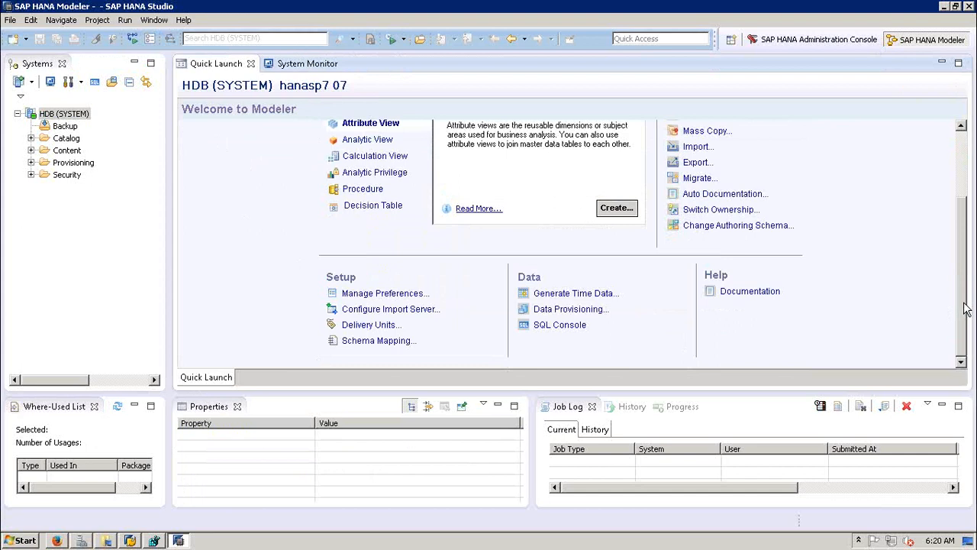
pyautogui.moveTo(966, 307); pyautogui.dragTo(961, 232)
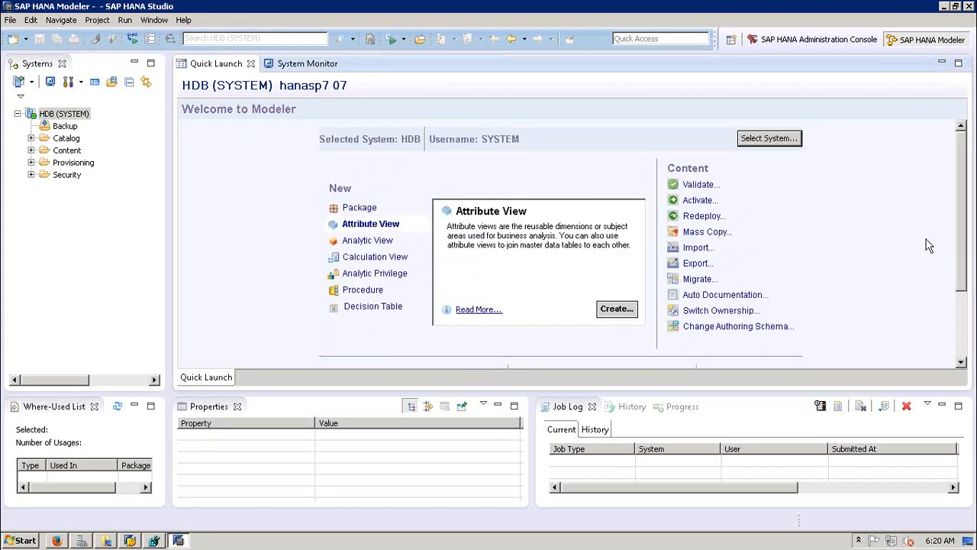
pyautogui.click(154, 20)
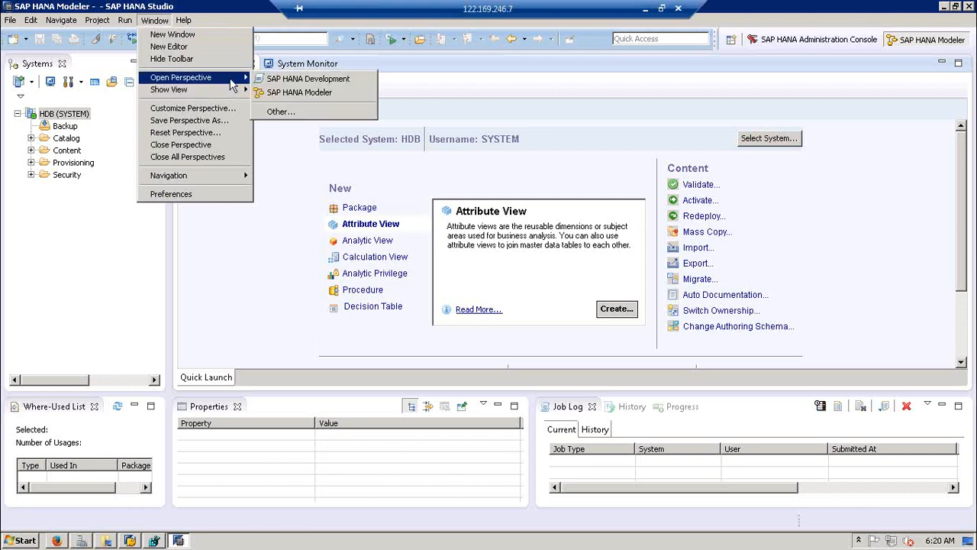
pyautogui.click(745, 101)
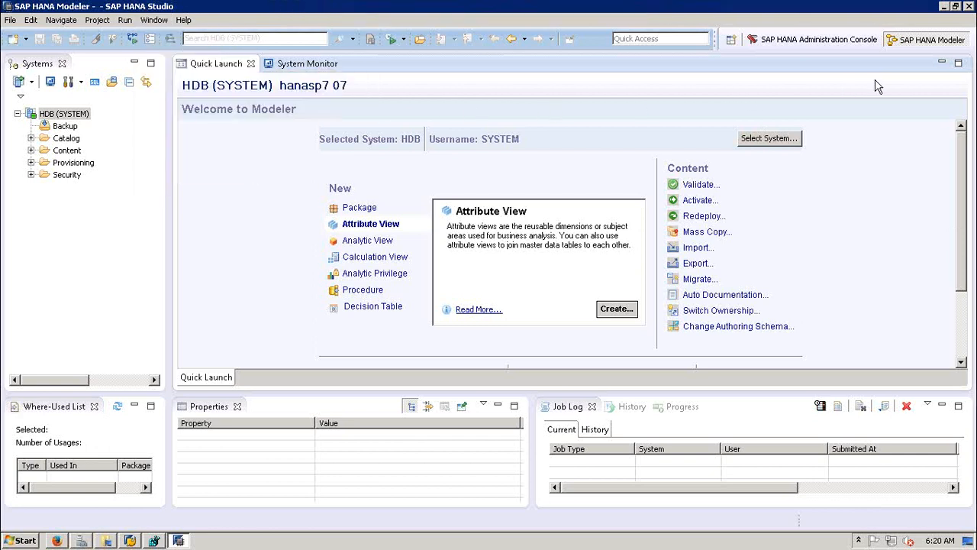
pyautogui.click(732, 41)
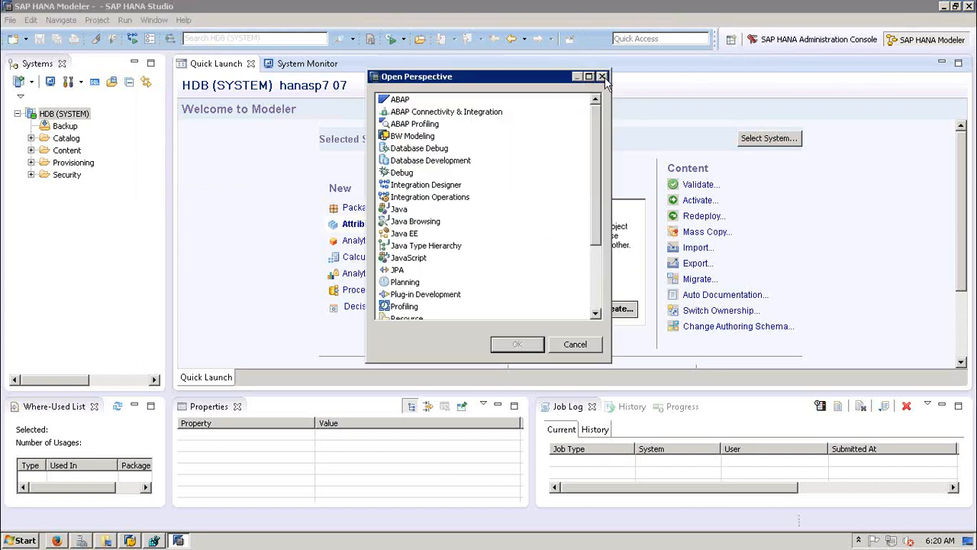
pyautogui.click(603, 77)
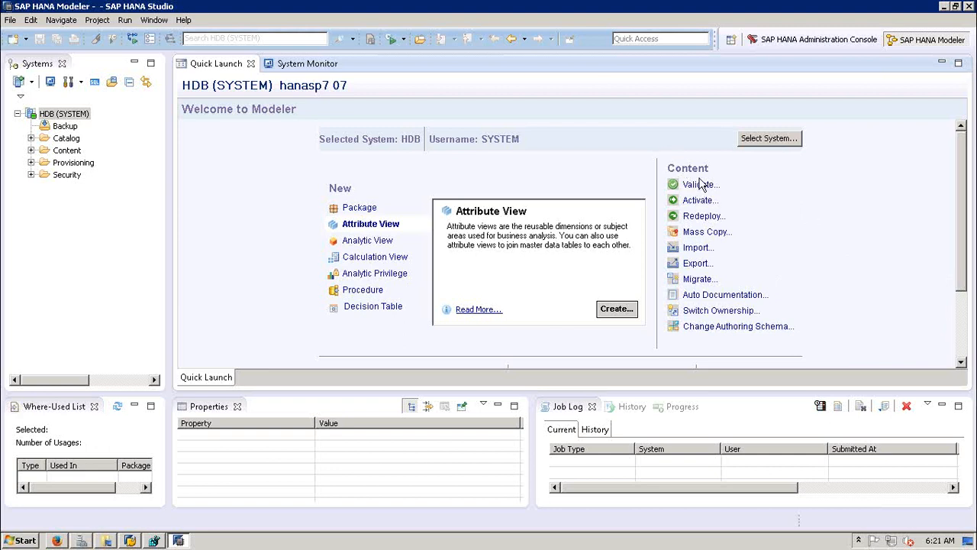
# Step: Scroll the Welcome to Modeler page to Setup and open Manage Preferences
pyautogui.moveTo(964, 260); pyautogui.dragTo(965, 273)
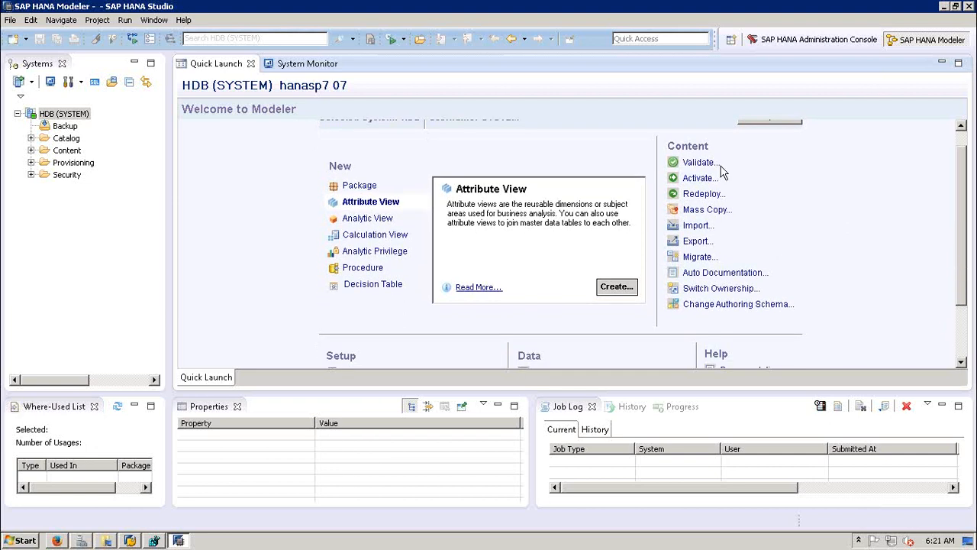
pyautogui.moveTo(964, 282); pyautogui.dragTo(964, 306)
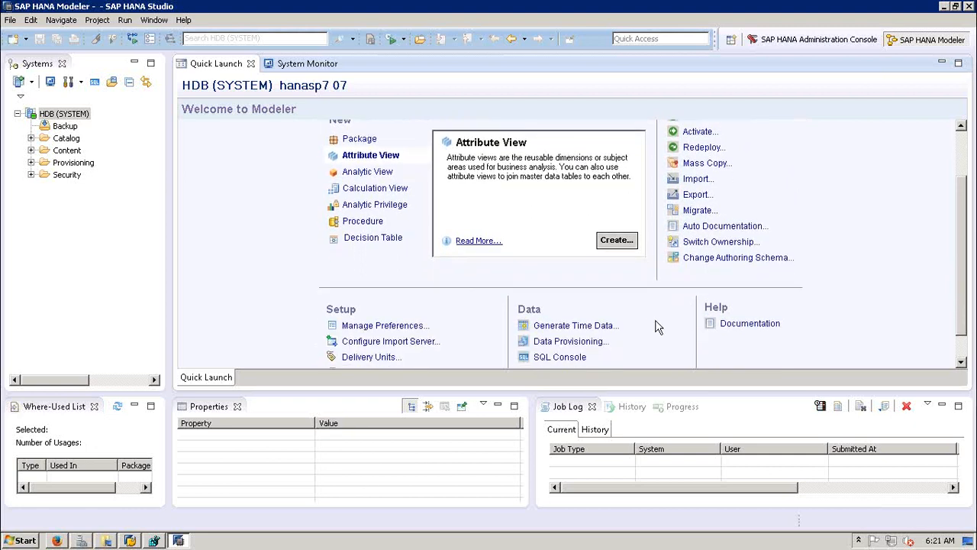
pyautogui.click(388, 326)
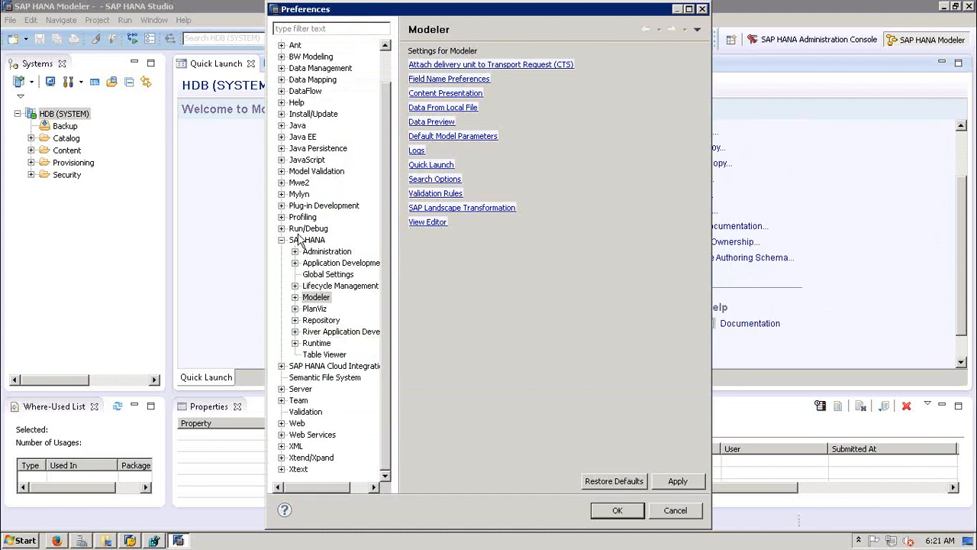
# Step: Browse the General and SAP HANA groups in the Preferences tree
pyautogui.click(281, 239)
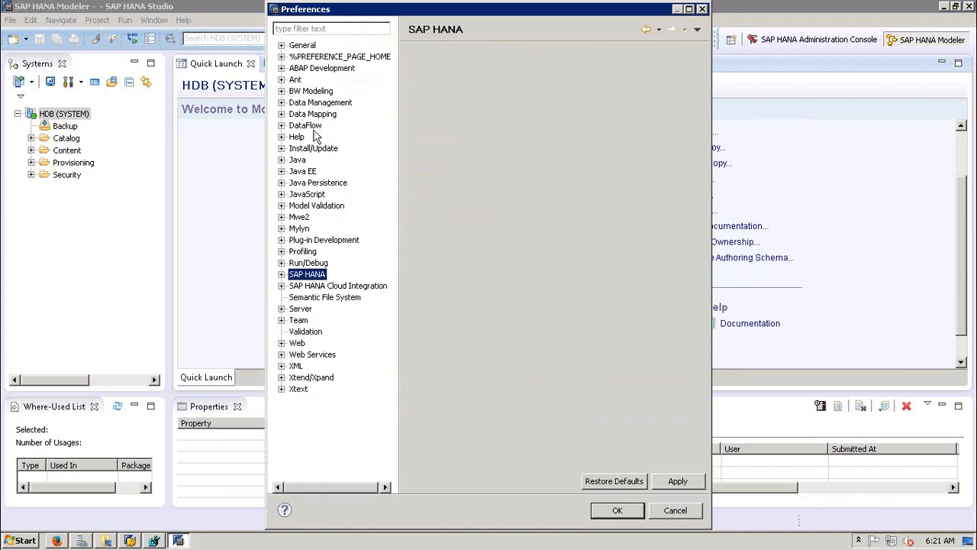
pyautogui.click(302, 46)
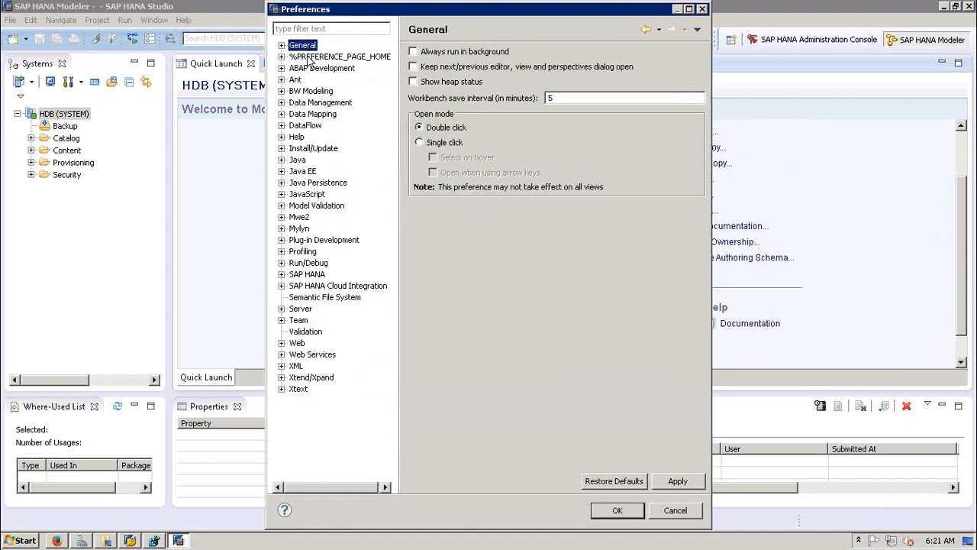
pyautogui.click(281, 46)
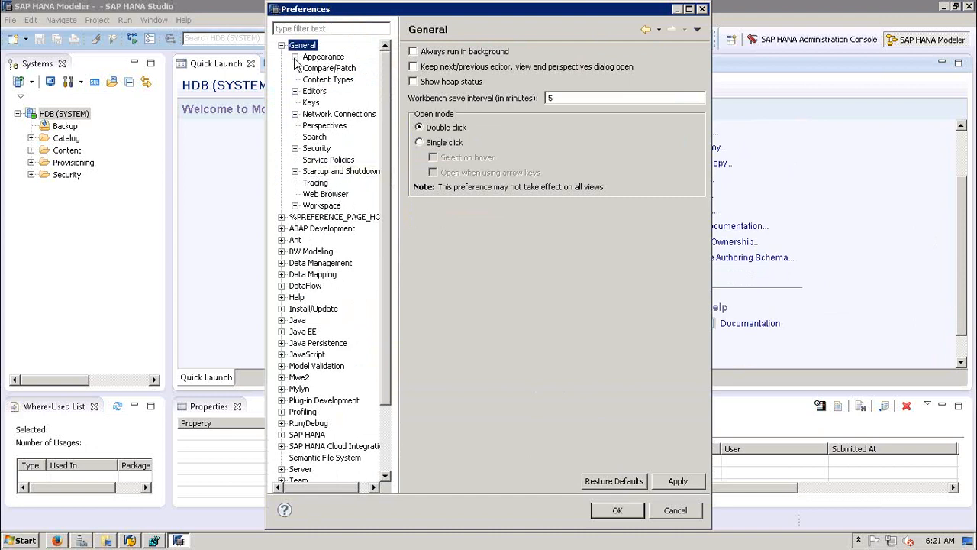
pyautogui.click(309, 435)
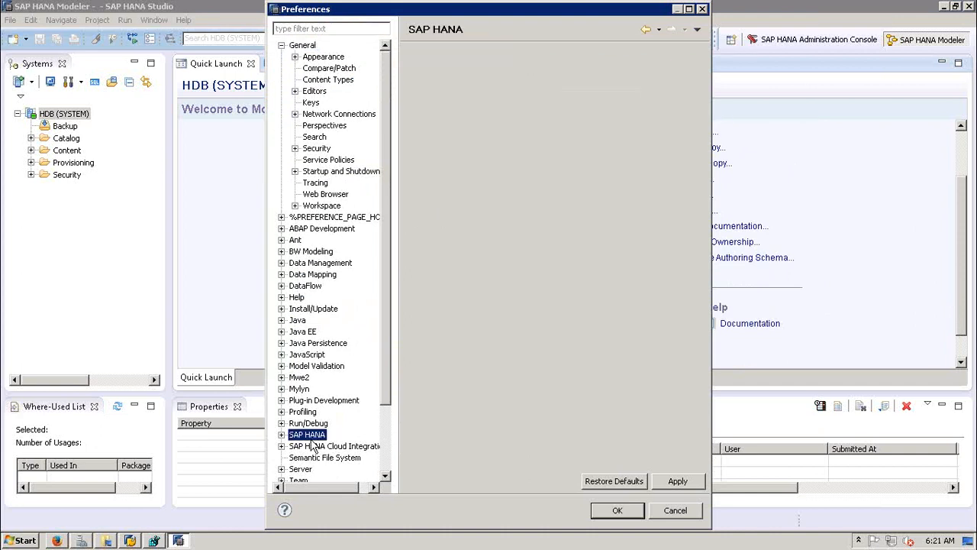
pyautogui.click(281, 434)
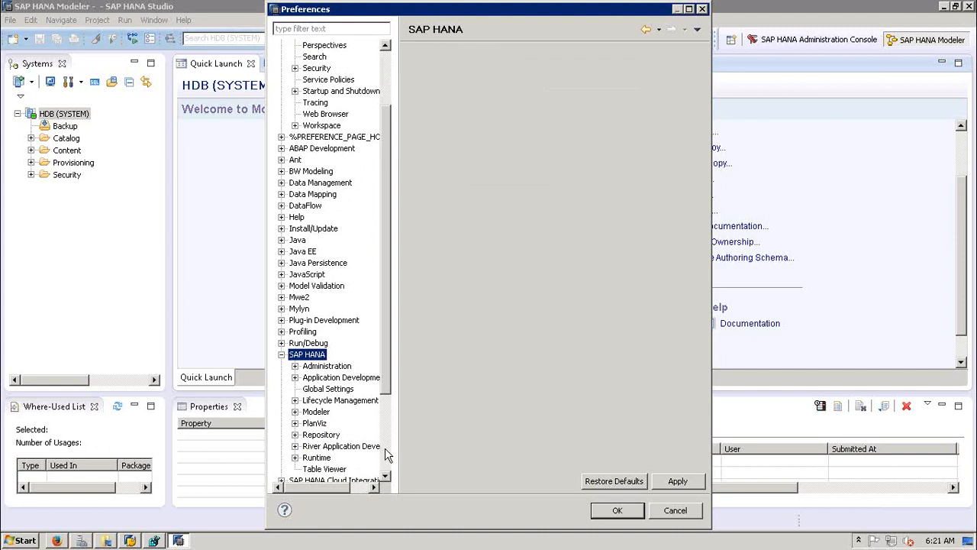
pyautogui.scroll(-4, 385, 454)
# Step: View Validation and SAP HANA > Modeler preferences, then open the Validation Rules settings
pyautogui.click(304, 411)
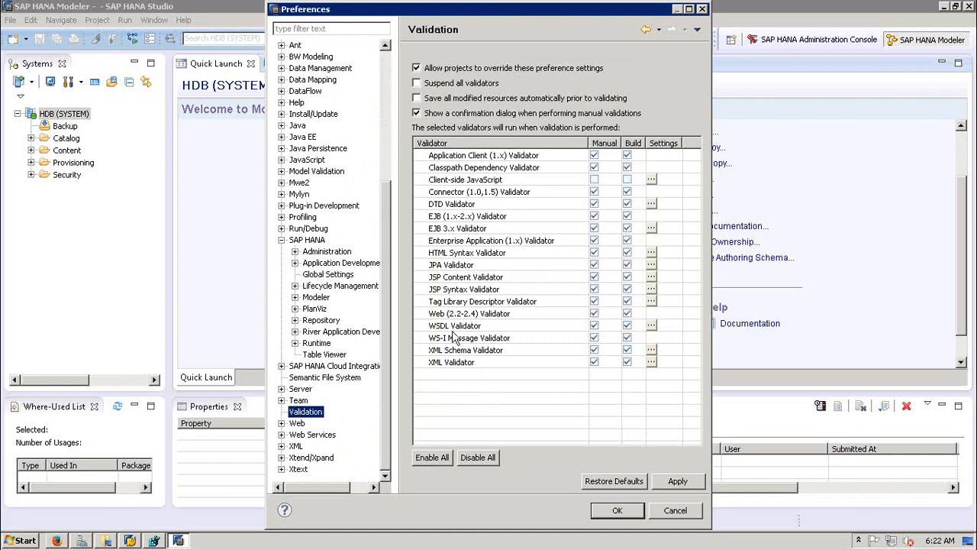
pyautogui.click(315, 298)
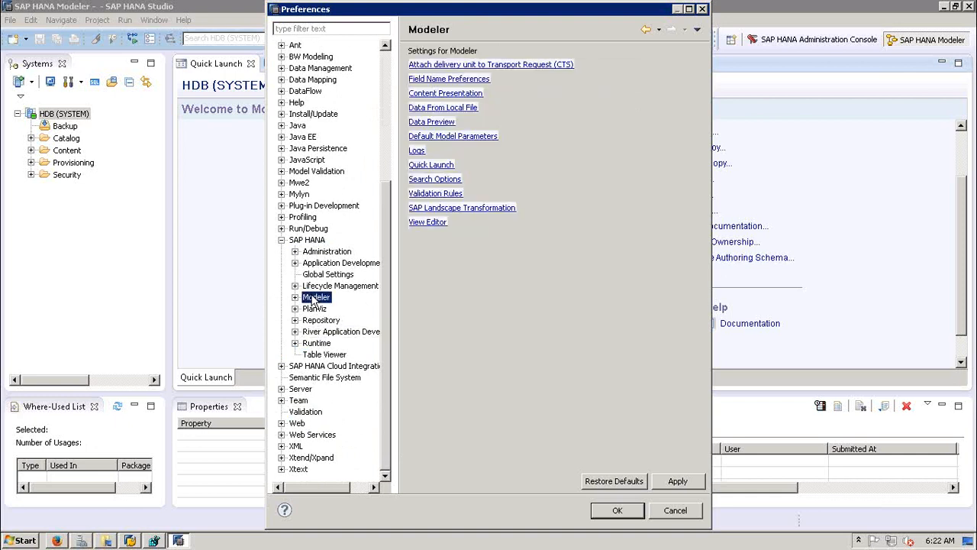
pyautogui.click(438, 194)
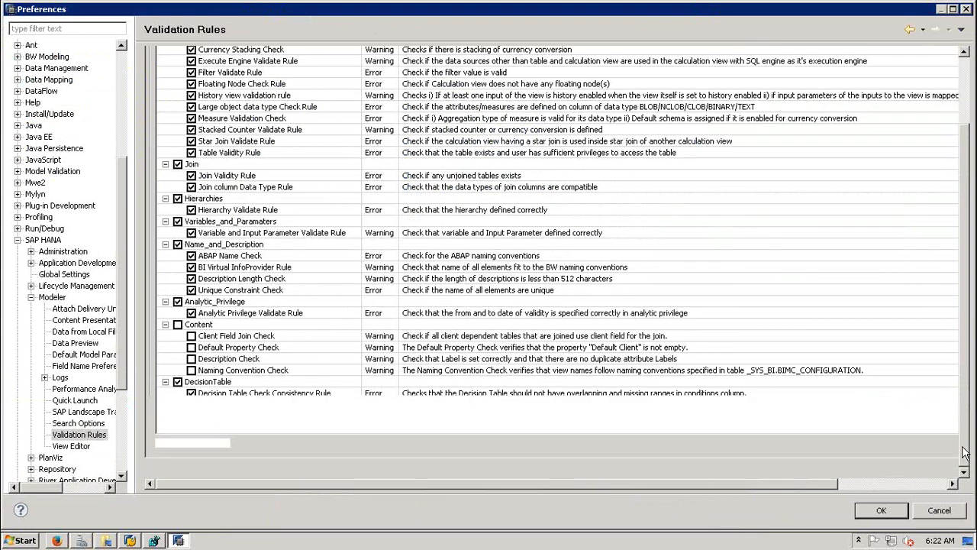
# Step: Scroll through the Validation Rules table, then cancel the Preferences dialog without saving
pyautogui.click(964, 438)
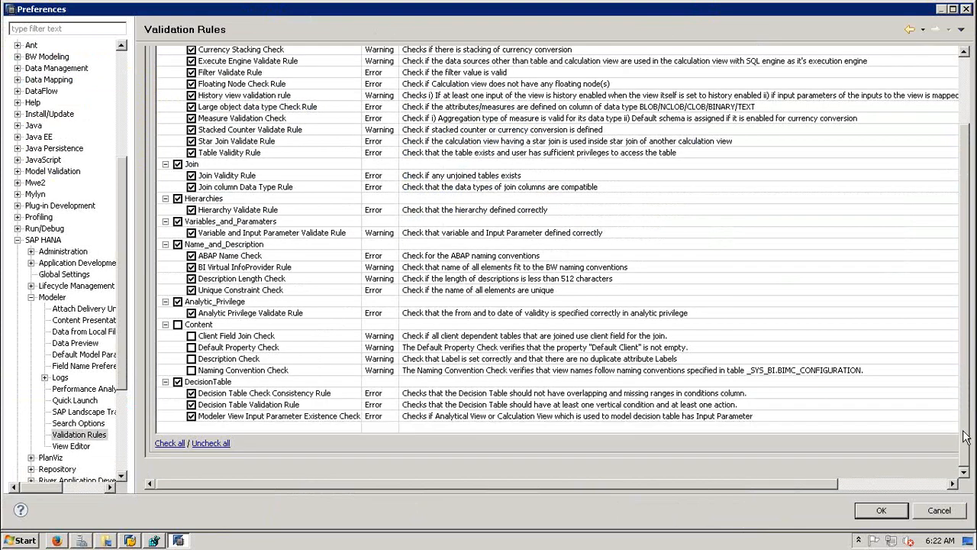
pyautogui.moveTo(968, 435); pyautogui.dragTo(959, 310)
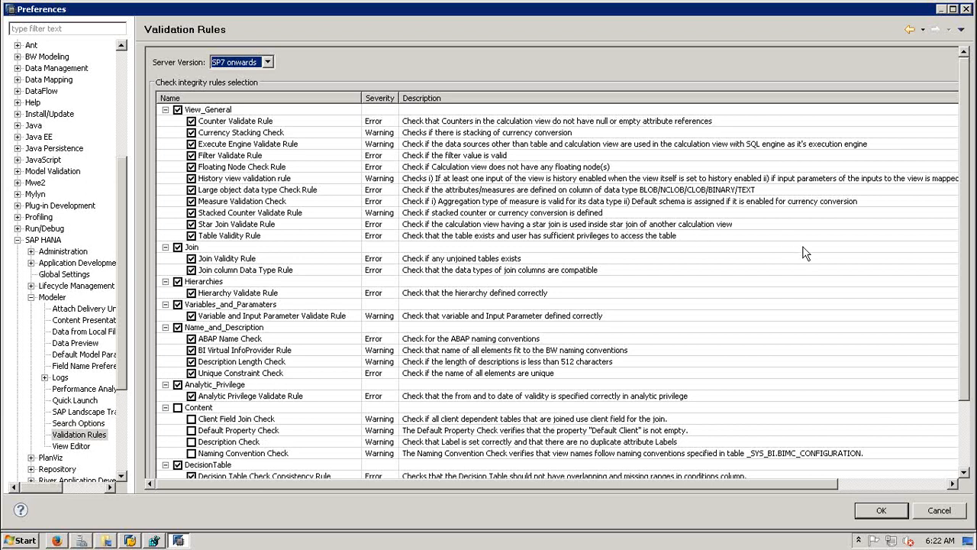
pyautogui.moveTo(966, 337); pyautogui.dragTo(968, 393)
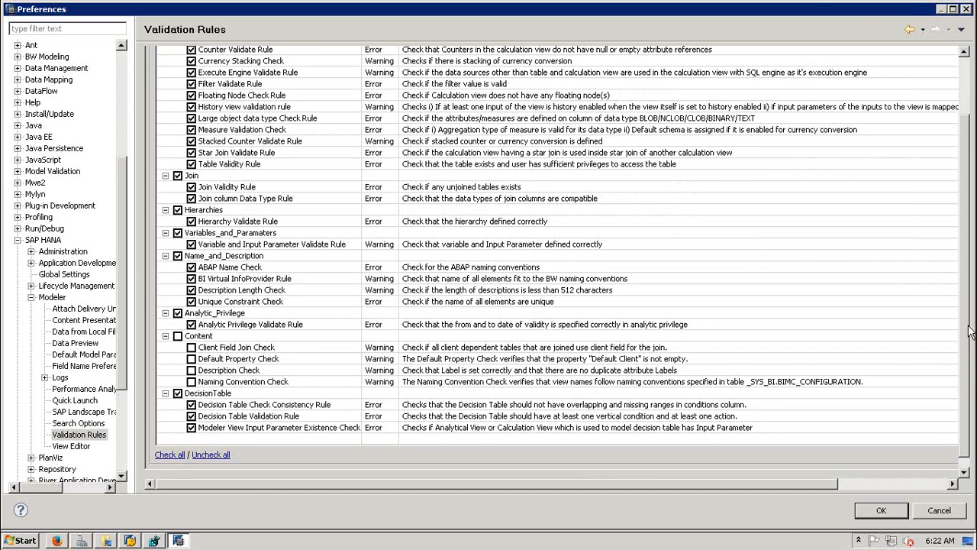
pyautogui.click(934, 511)
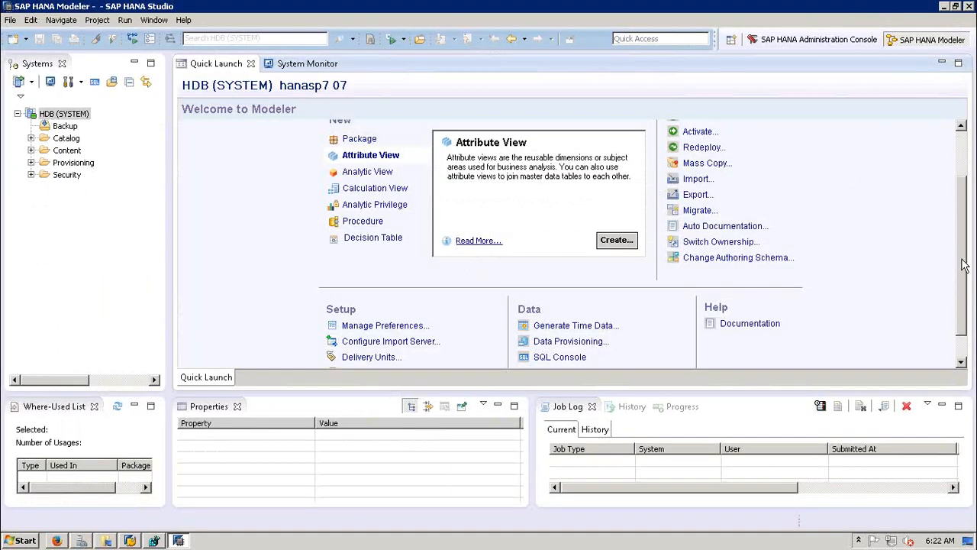
pyautogui.moveTo(963, 263); pyautogui.dragTo(959, 237)
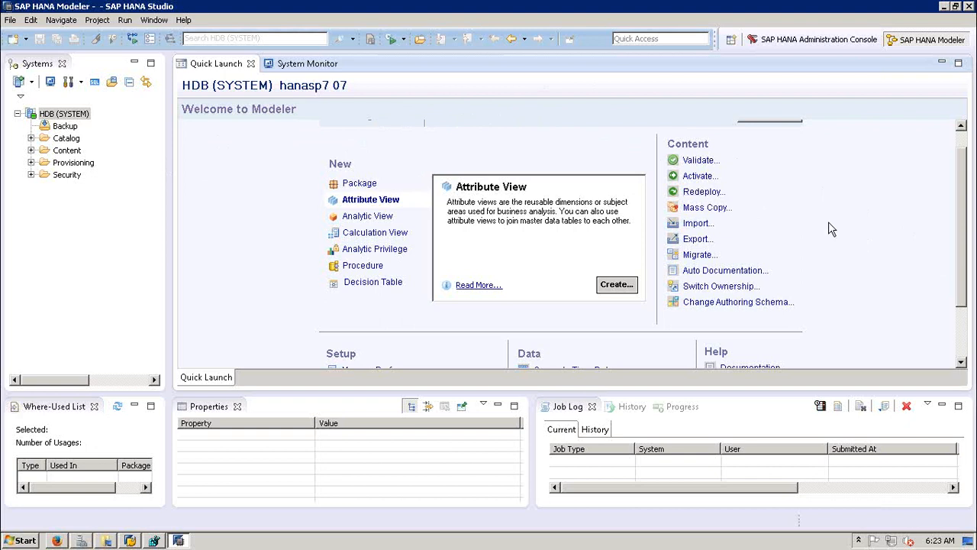
pyautogui.click(708, 209)
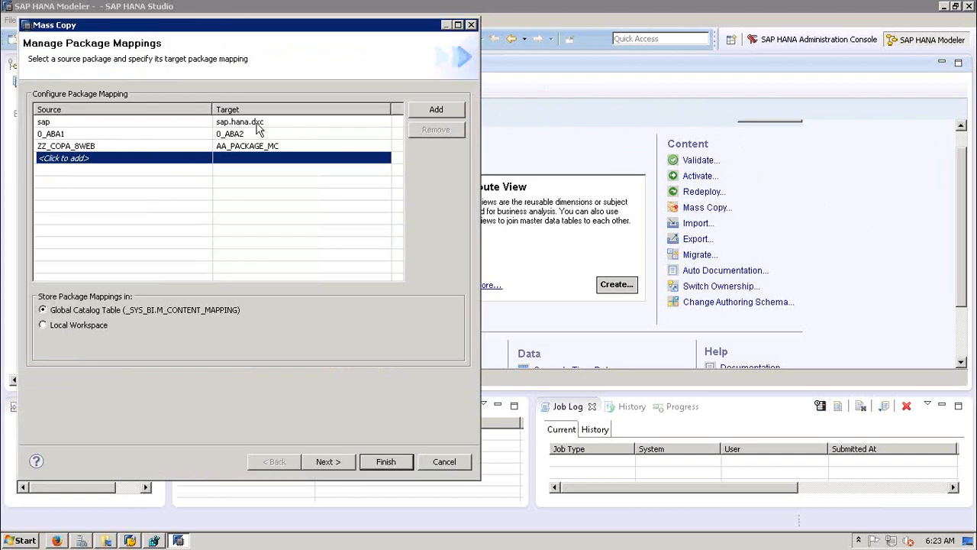
pyautogui.click(445, 463)
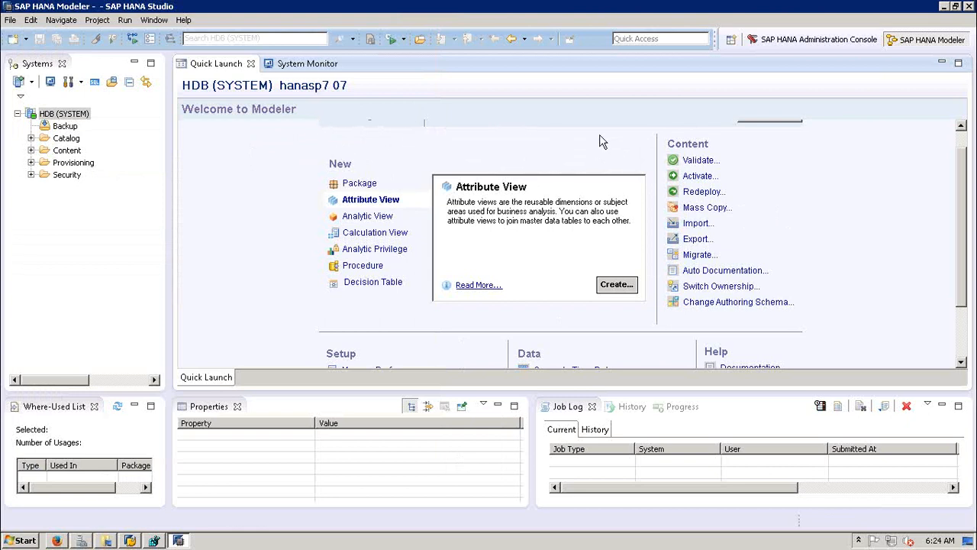
# Step: Open the Import wizard and expand the SAP HANA Content import sources
pyautogui.click(695, 223)
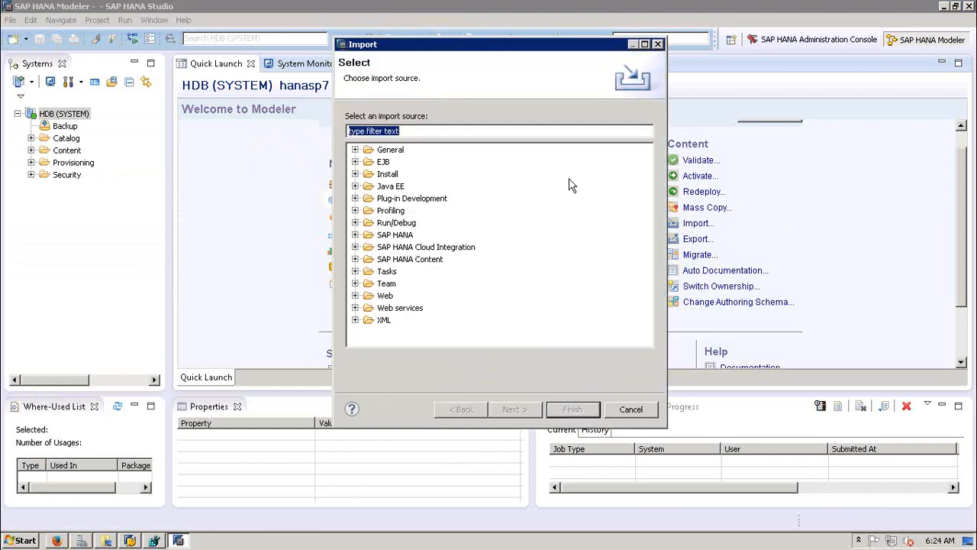
pyautogui.click(355, 150)
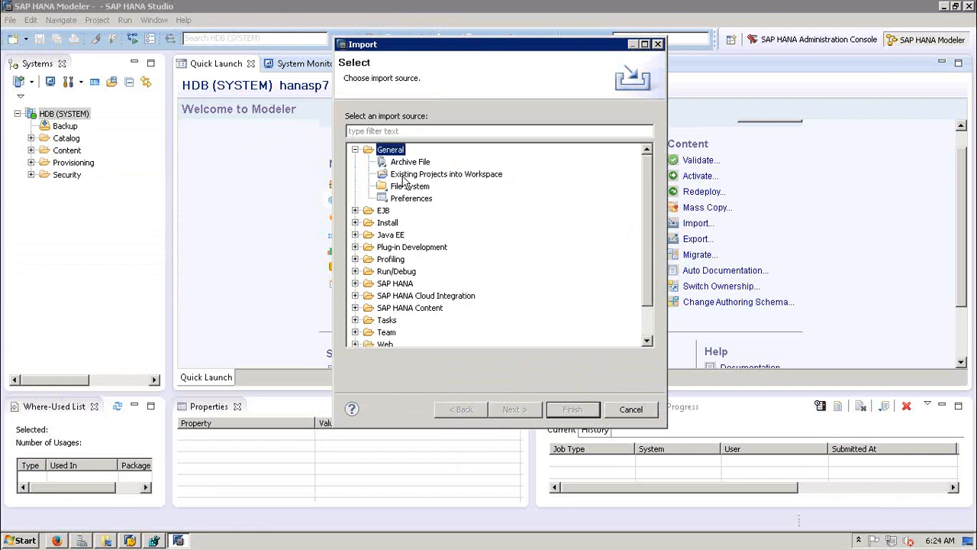
pyautogui.click(355, 150)
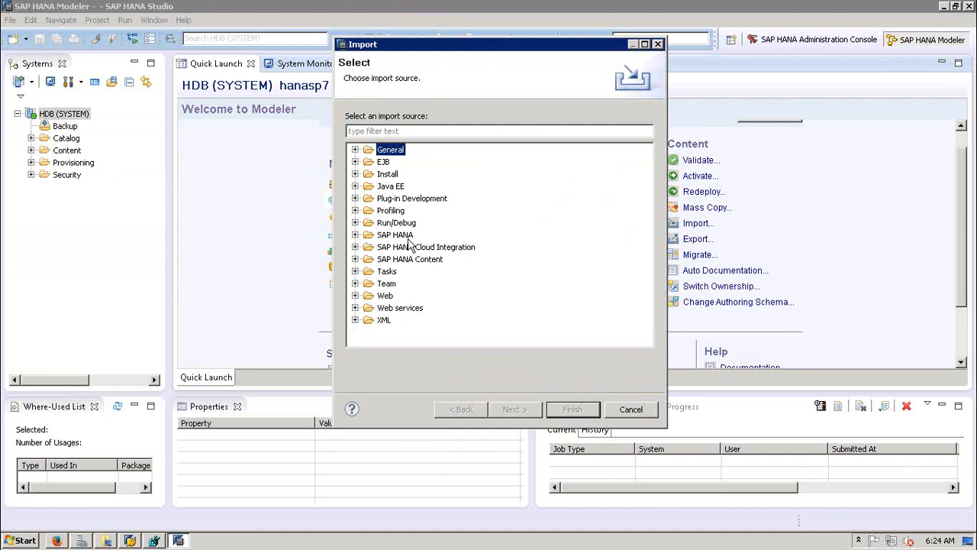
pyautogui.click(355, 260)
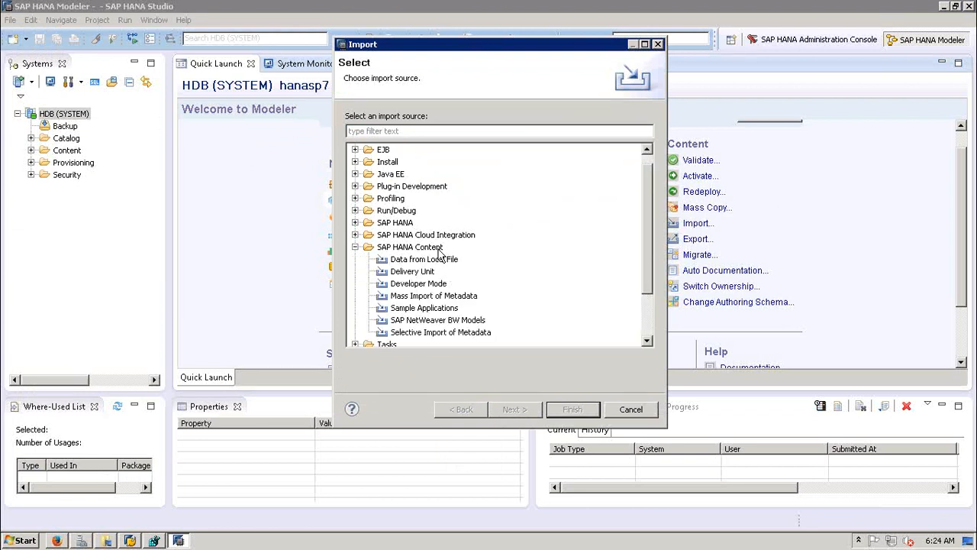
# Step: Read each SAP HANA Content import source's description, ending with Selective Import of Metadata, then cancel
pyautogui.click(400, 264)
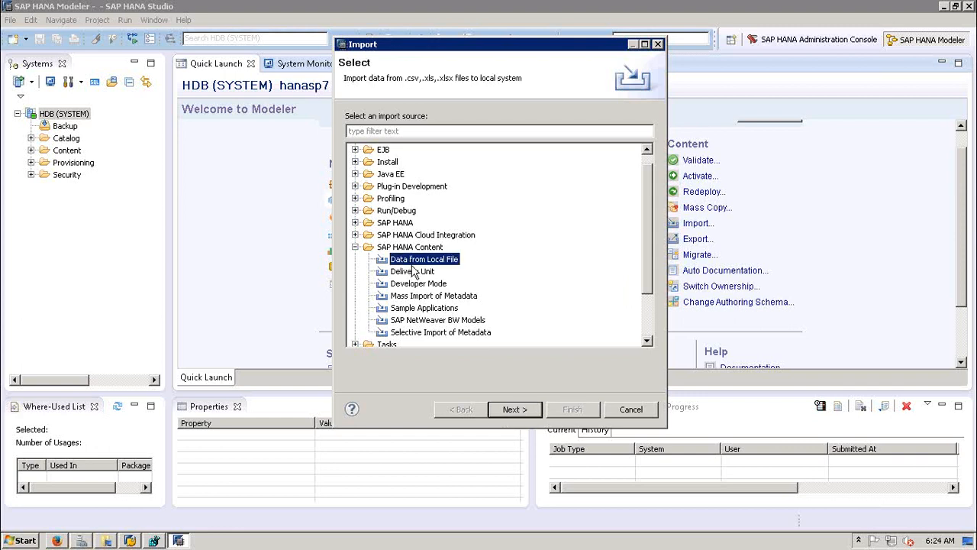
pyautogui.click(414, 272)
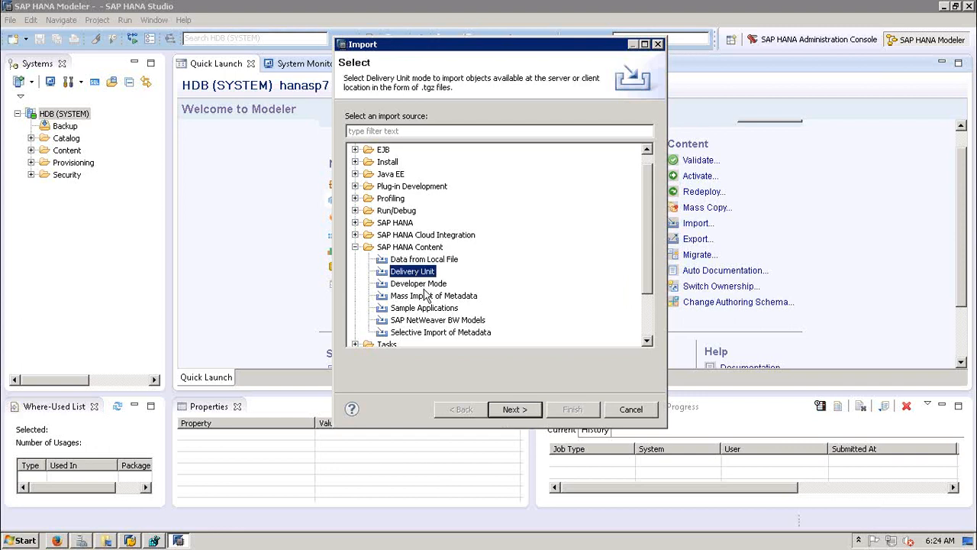
pyautogui.click(420, 285)
pyautogui.click(428, 298)
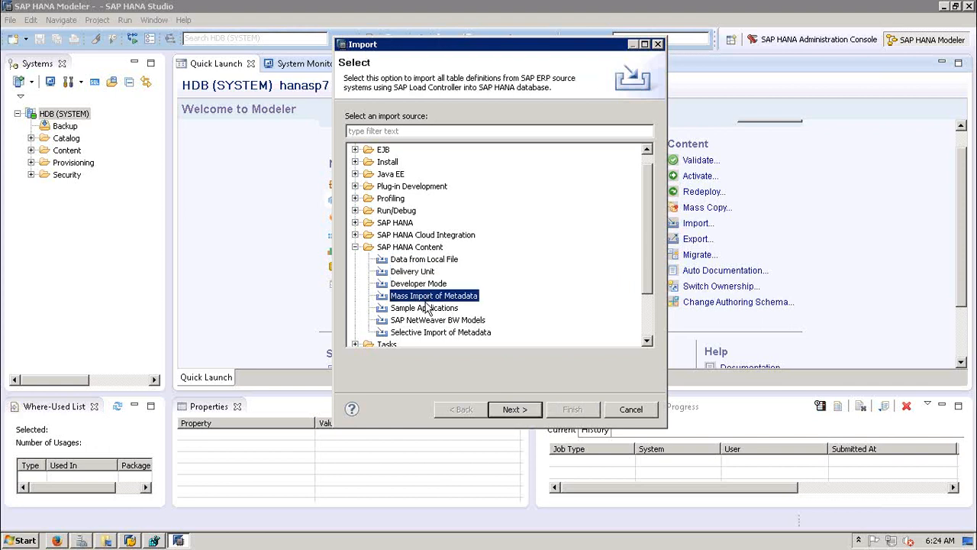
pyautogui.click(412, 308)
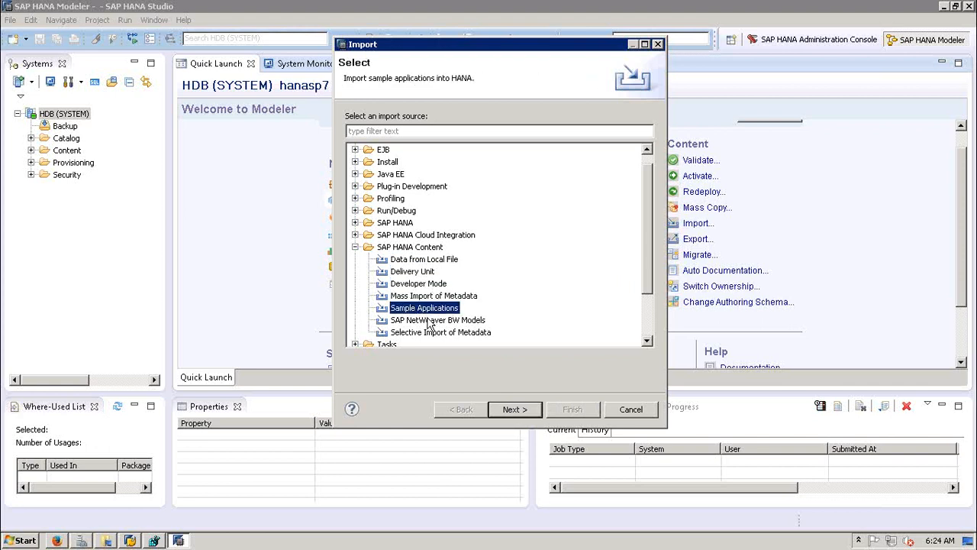
pyautogui.click(428, 321)
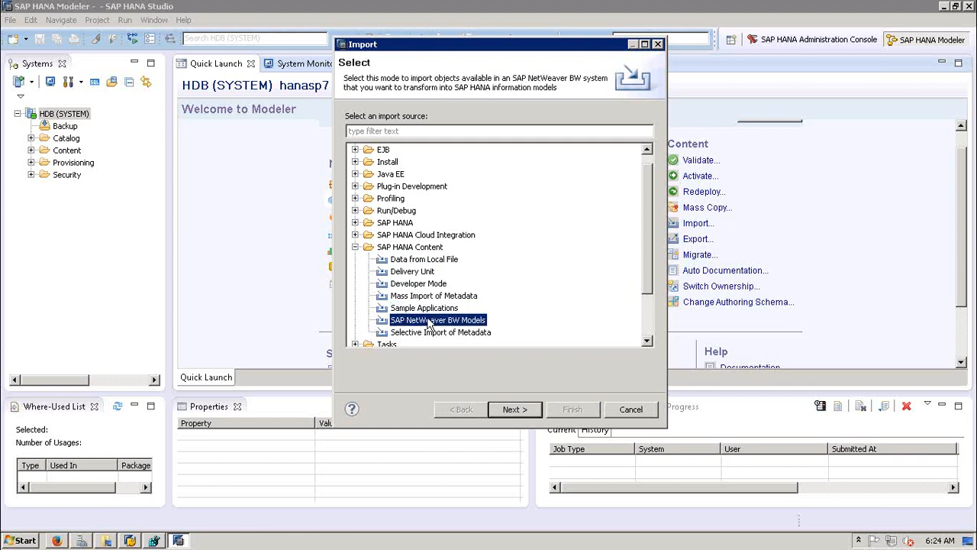
pyautogui.click(412, 333)
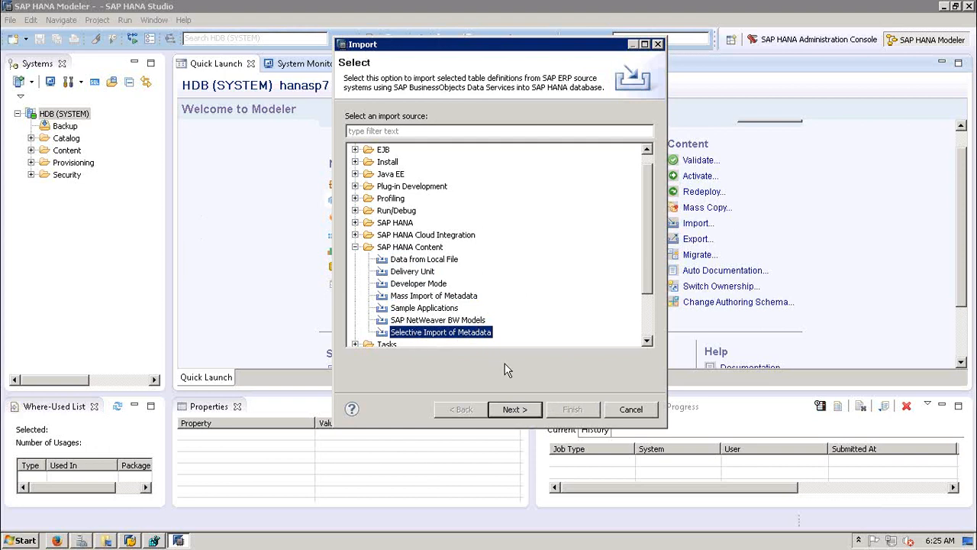
pyautogui.click(629, 409)
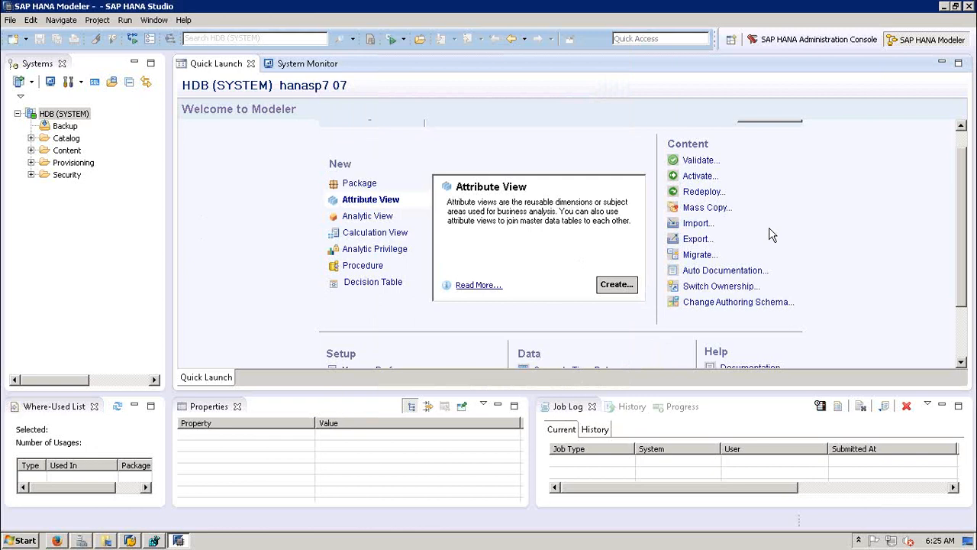
# Step: Open the Export wizard from Export... under Content on the Quick Launch page
pyautogui.click(697, 239)
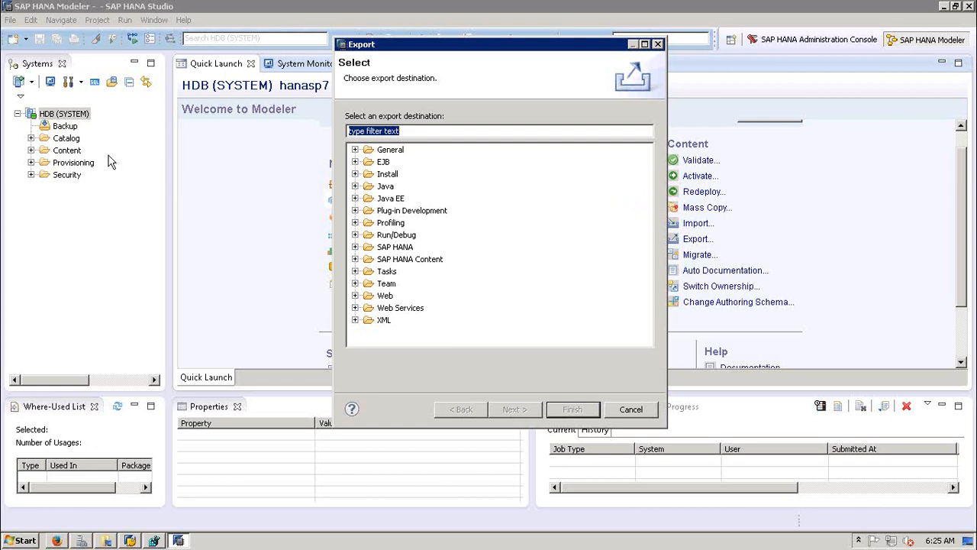
# Step: Browse the SAP HANA and SAP HANA Content export destinations, then cancel the Export wizard
pyautogui.click(355, 247)
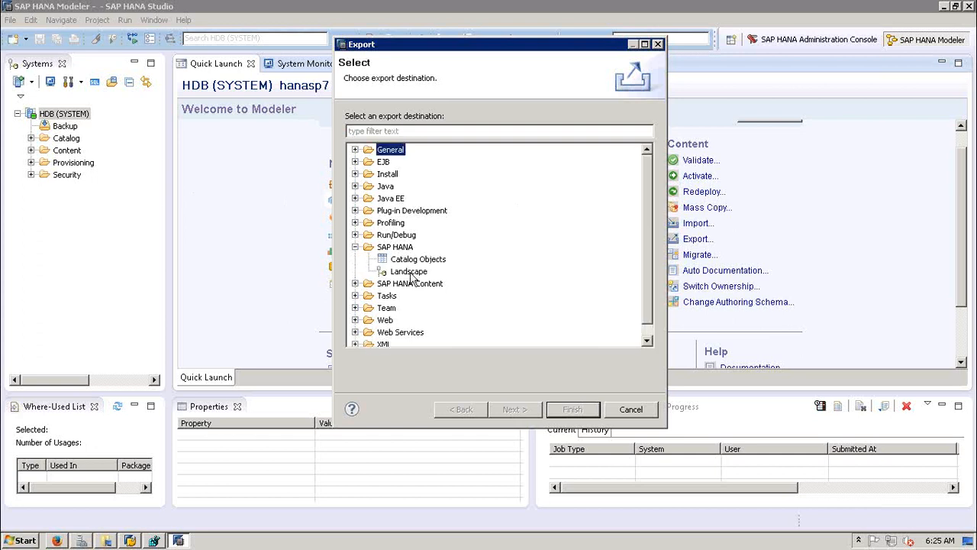
pyautogui.click(355, 247)
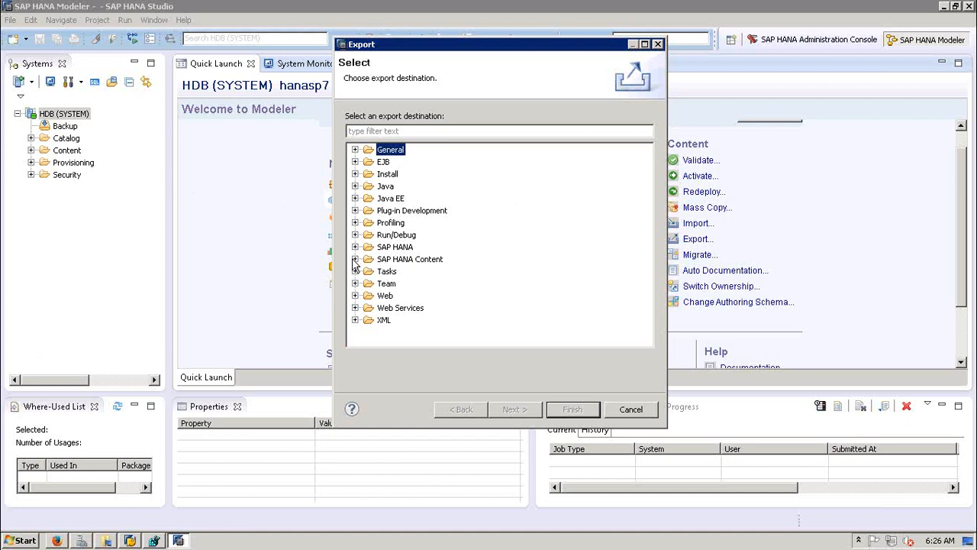
pyautogui.click(355, 259)
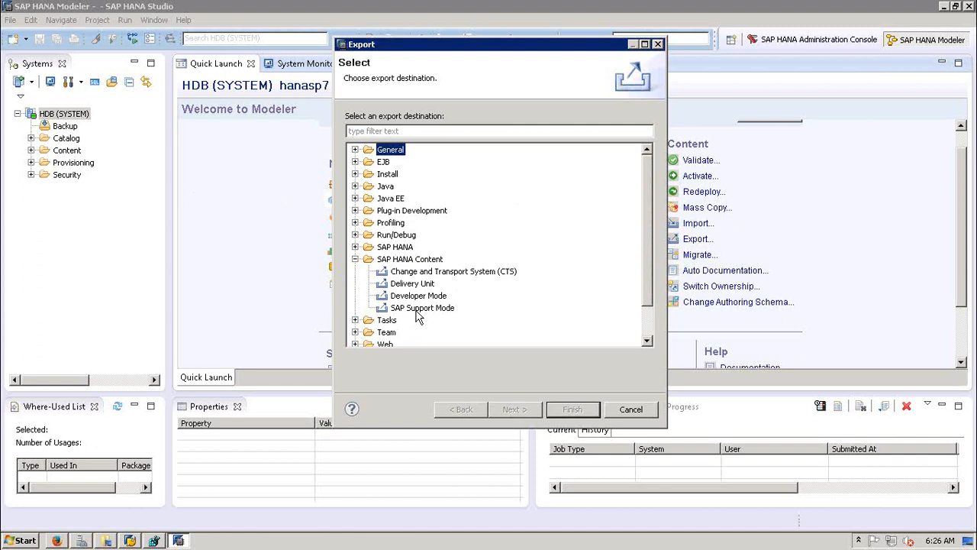
pyautogui.click(355, 260)
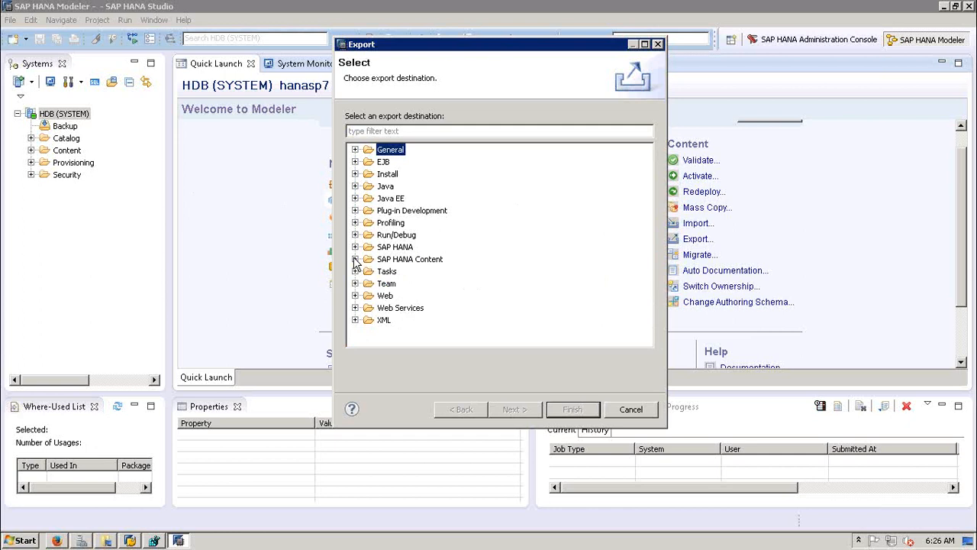
pyautogui.click(629, 410)
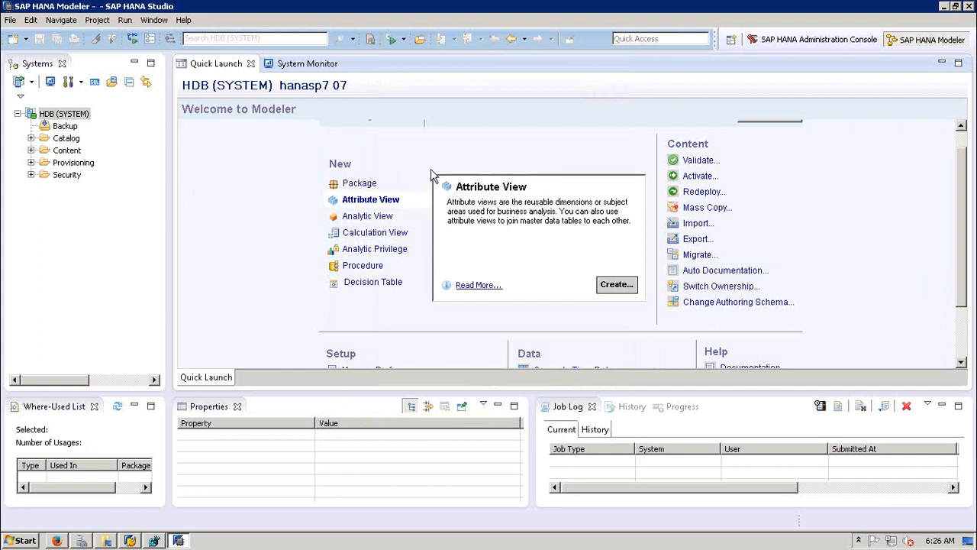
pyautogui.click(699, 257)
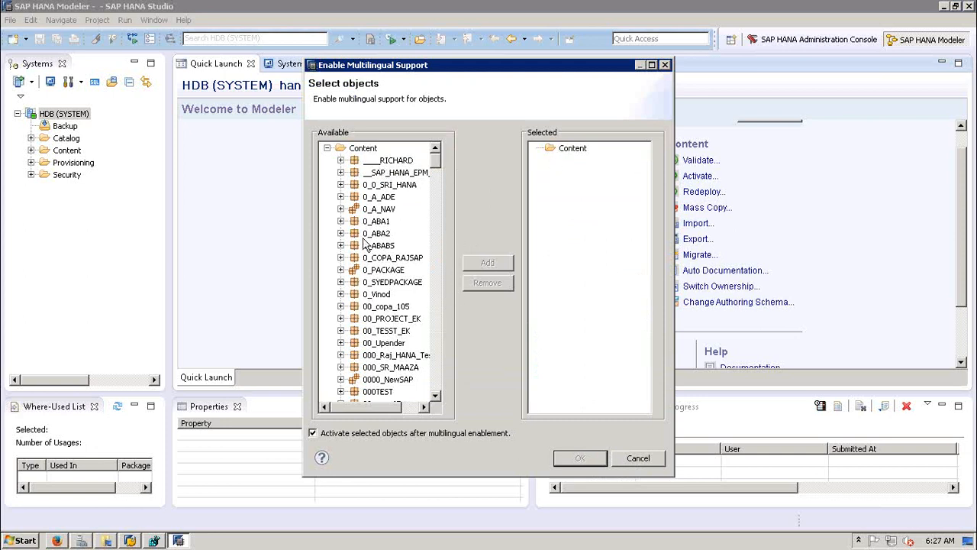
pyautogui.click(356, 163)
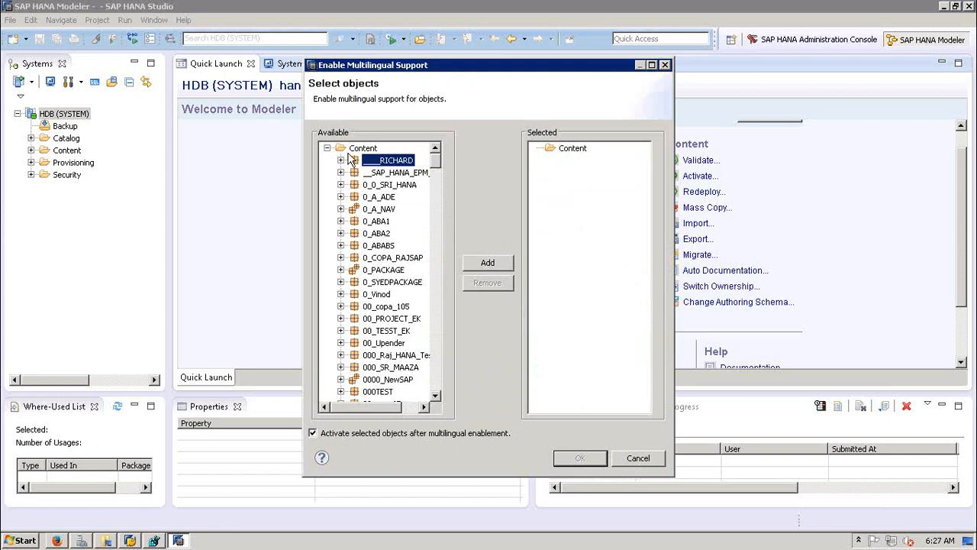
pyautogui.click(578, 222)
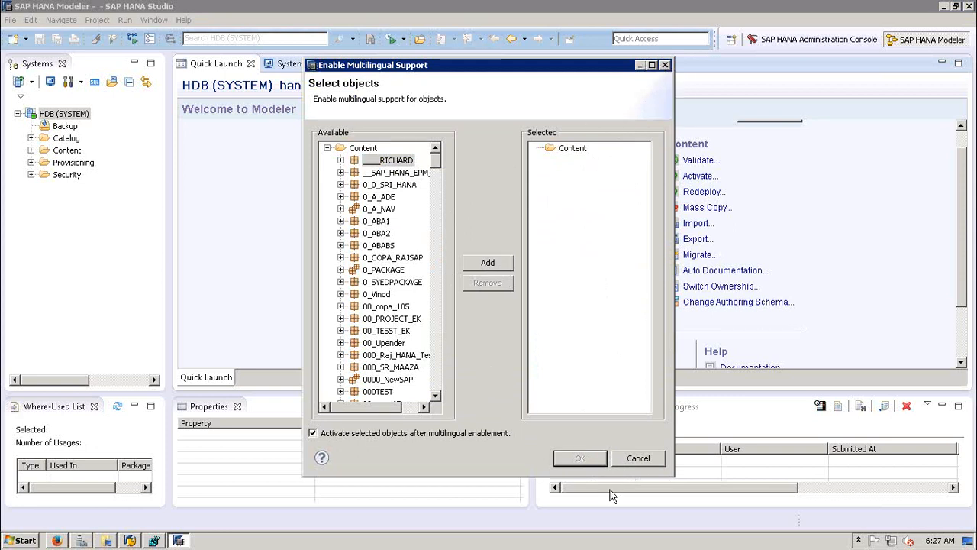
pyautogui.click(637, 460)
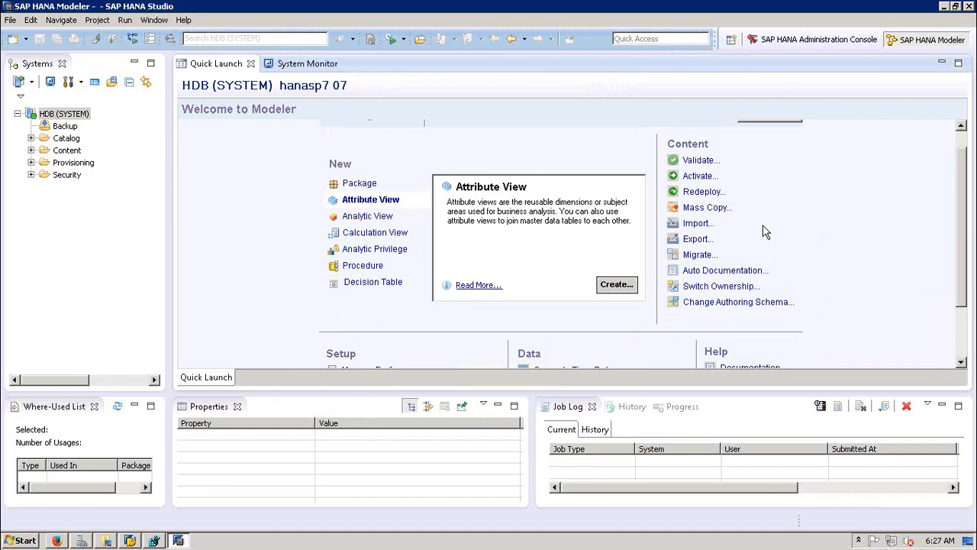
pyautogui.click(732, 270)
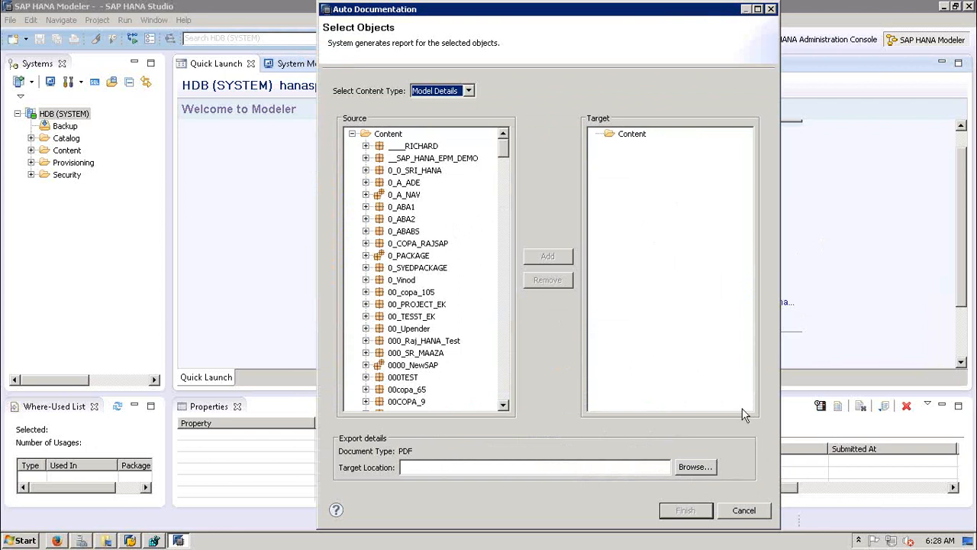
pyautogui.click(745, 510)
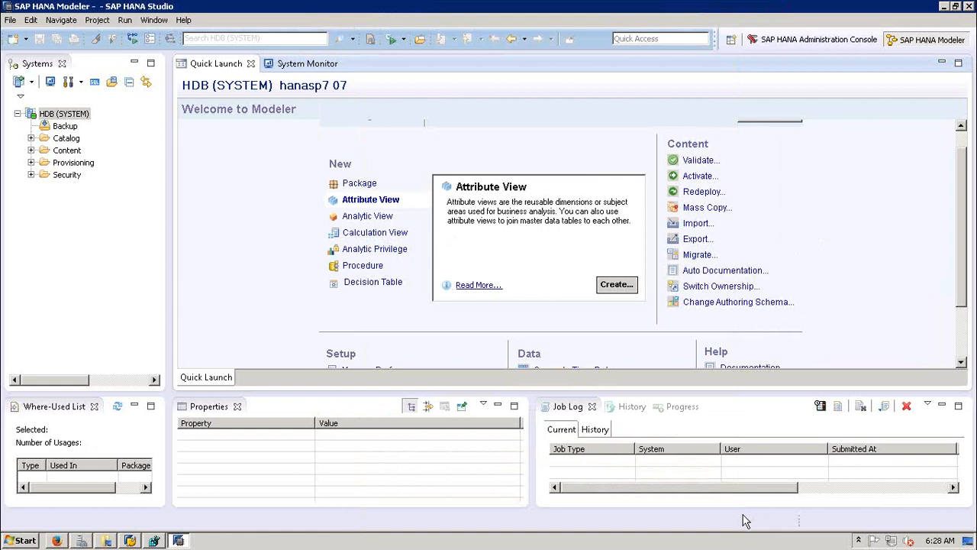
pyautogui.click(708, 286)
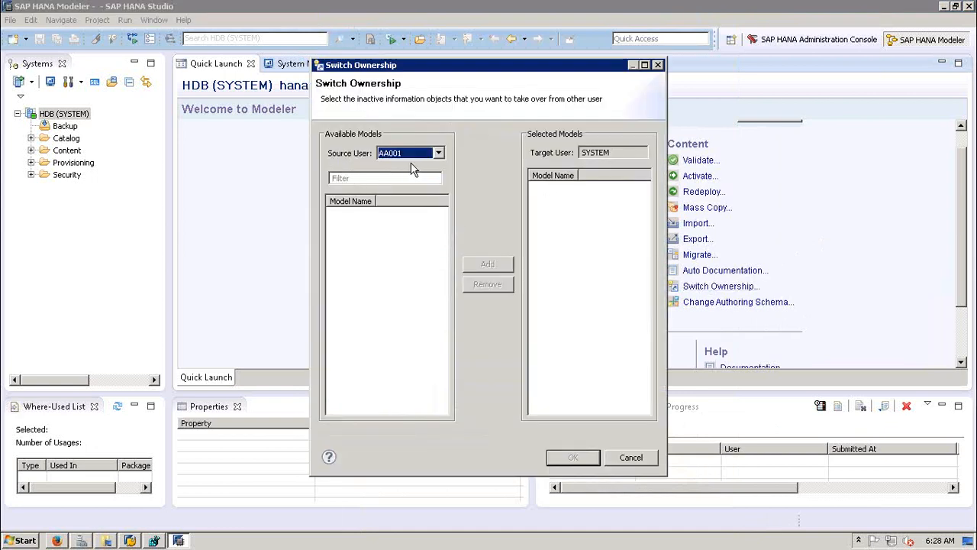
pyautogui.click(439, 154)
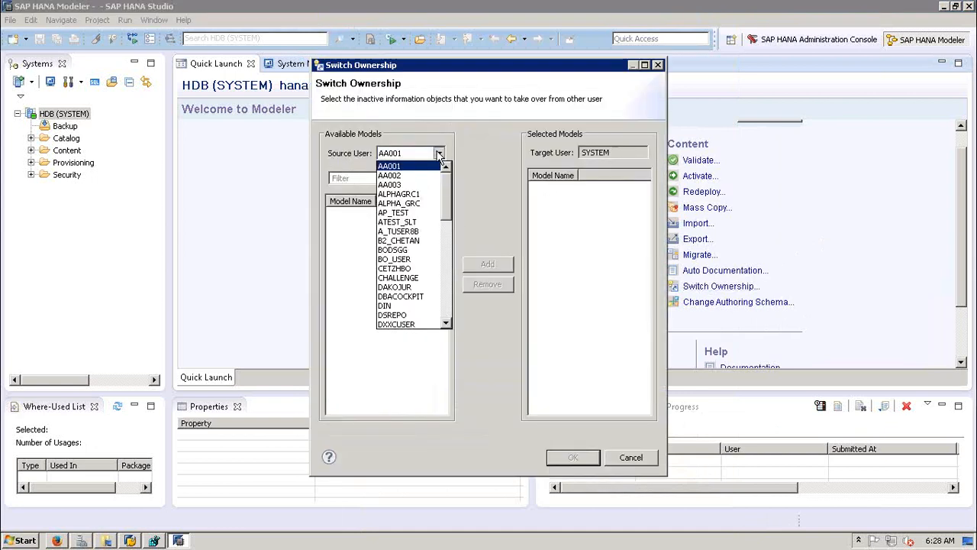
pyautogui.click(439, 154)
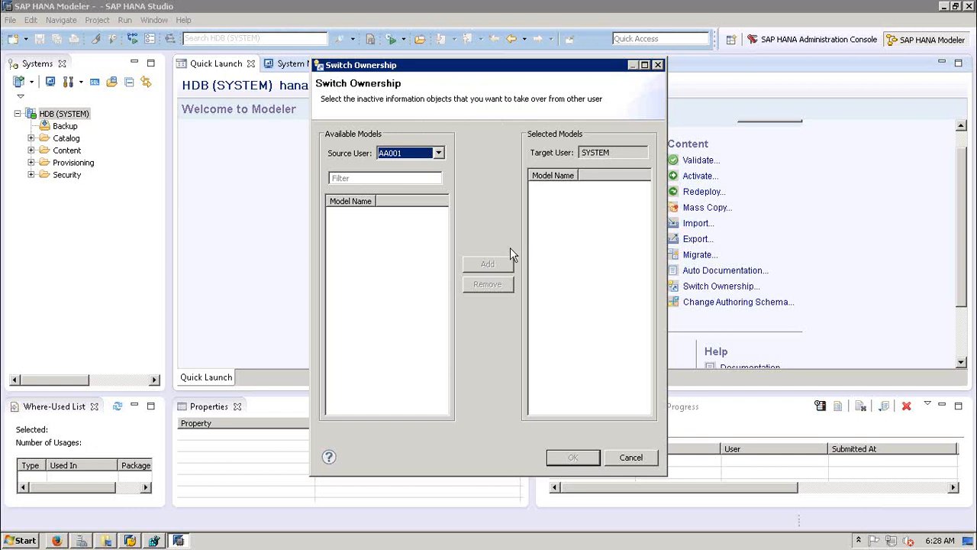
pyautogui.click(630, 457)
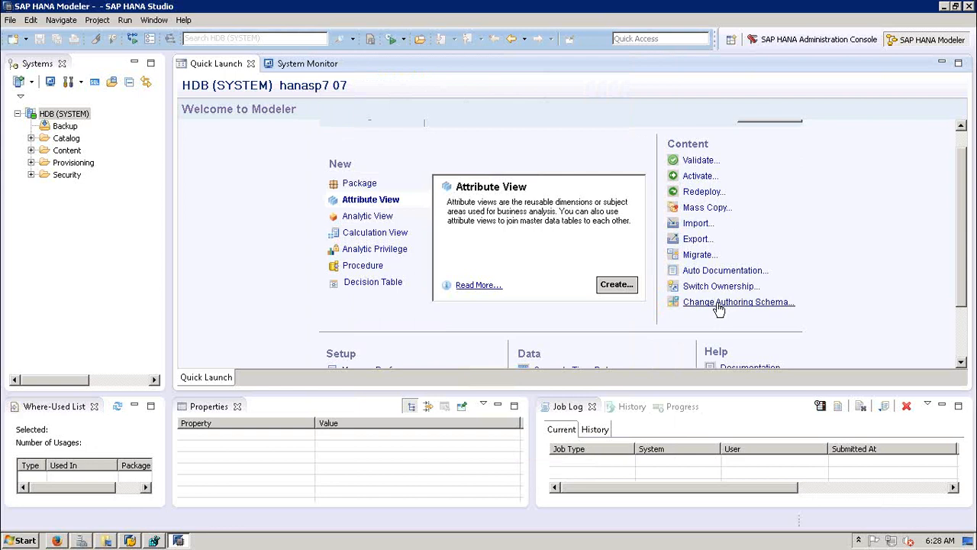
pyautogui.click(718, 305)
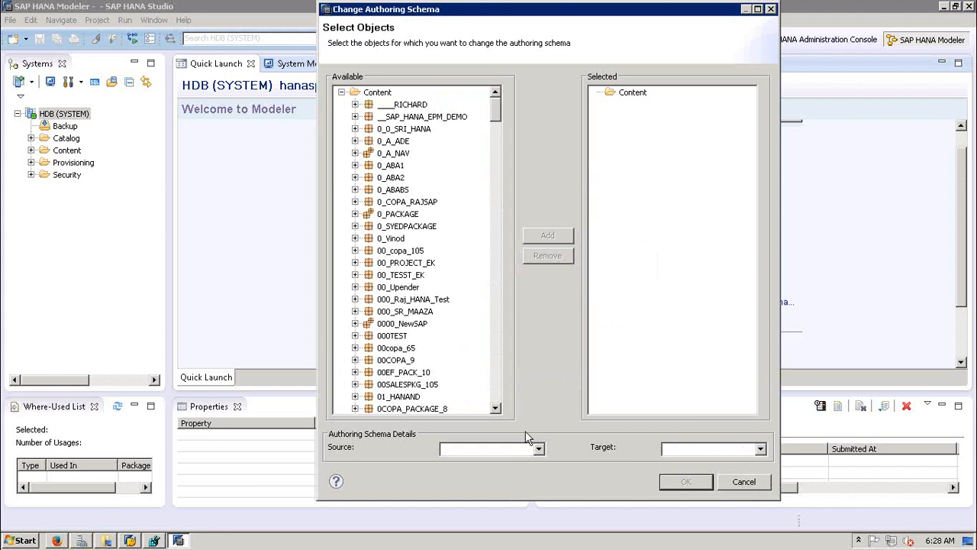
pyautogui.click(539, 449)
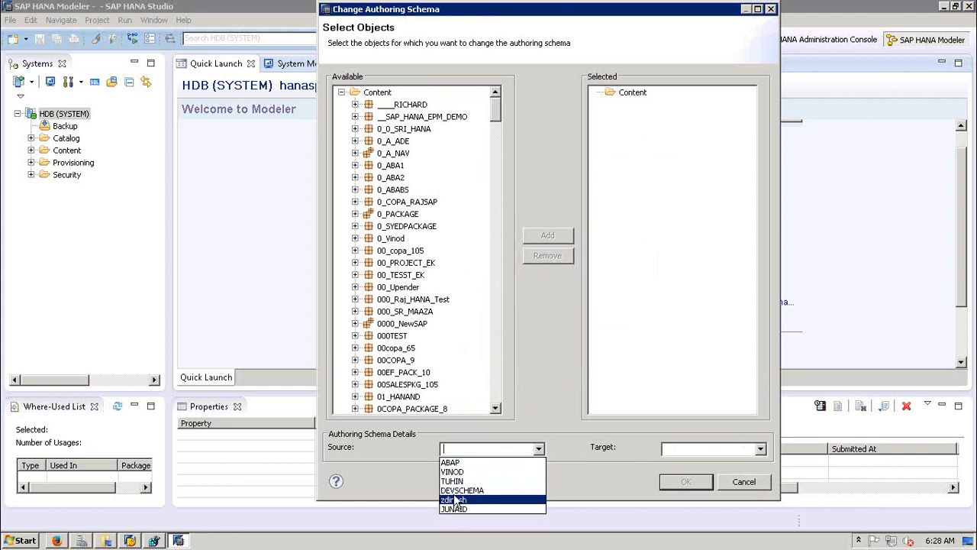
pyautogui.click(395, 467)
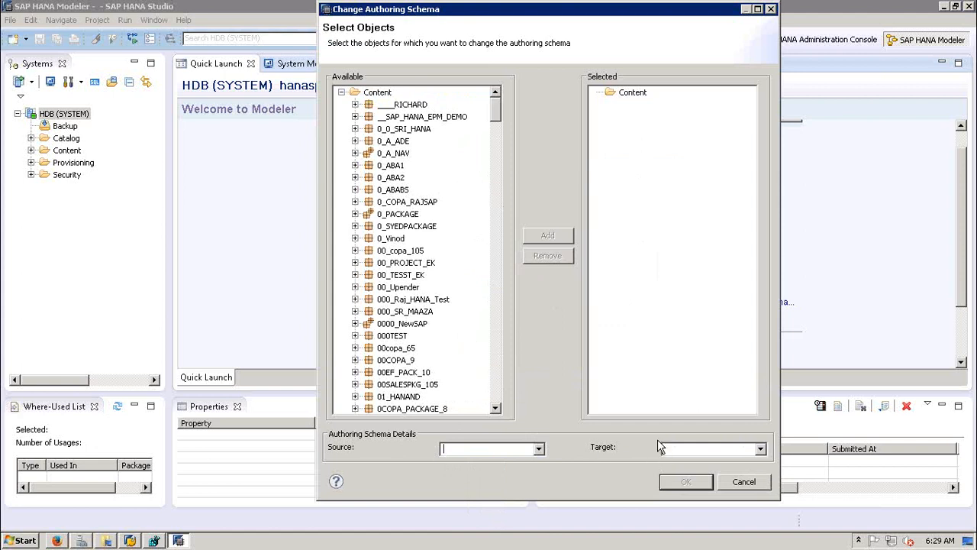
pyautogui.click(761, 449)
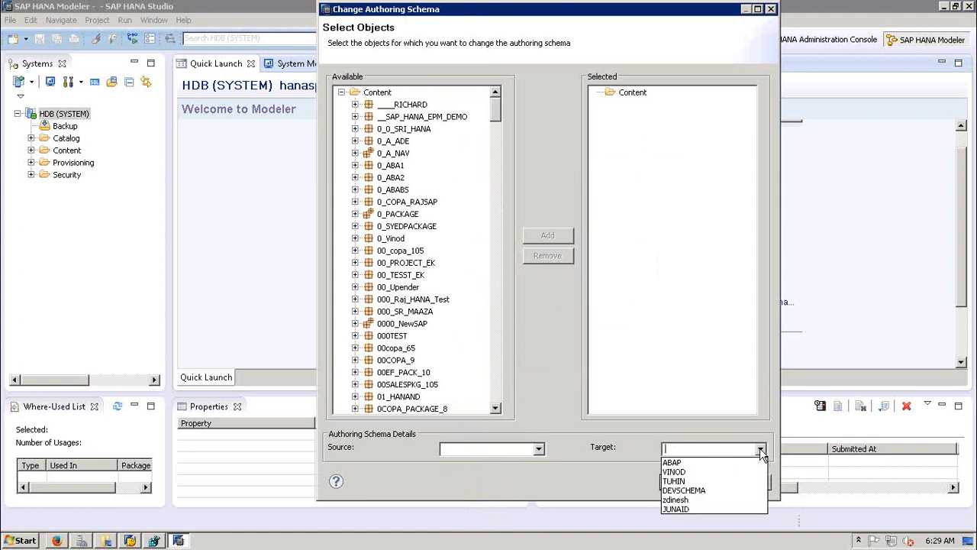
pyautogui.click(643, 454)
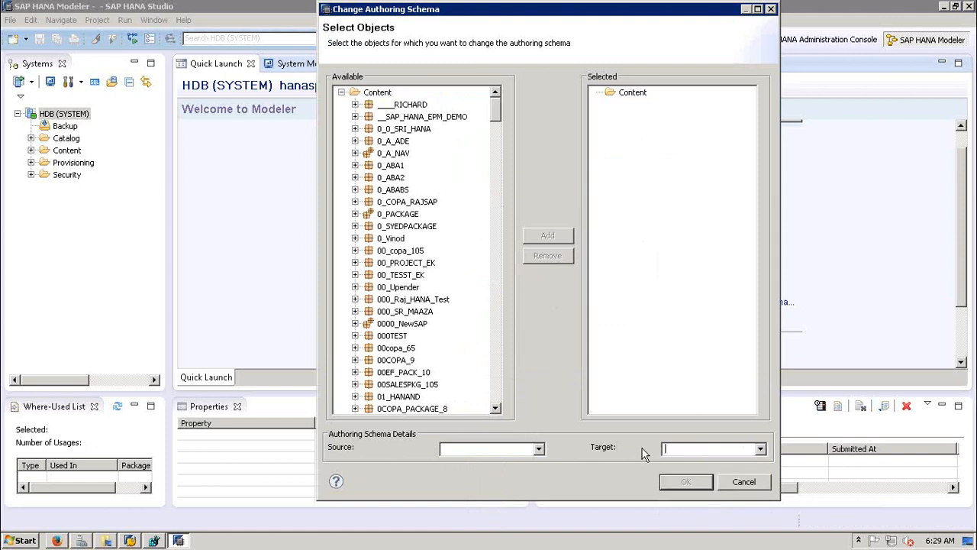
pyautogui.click(744, 481)
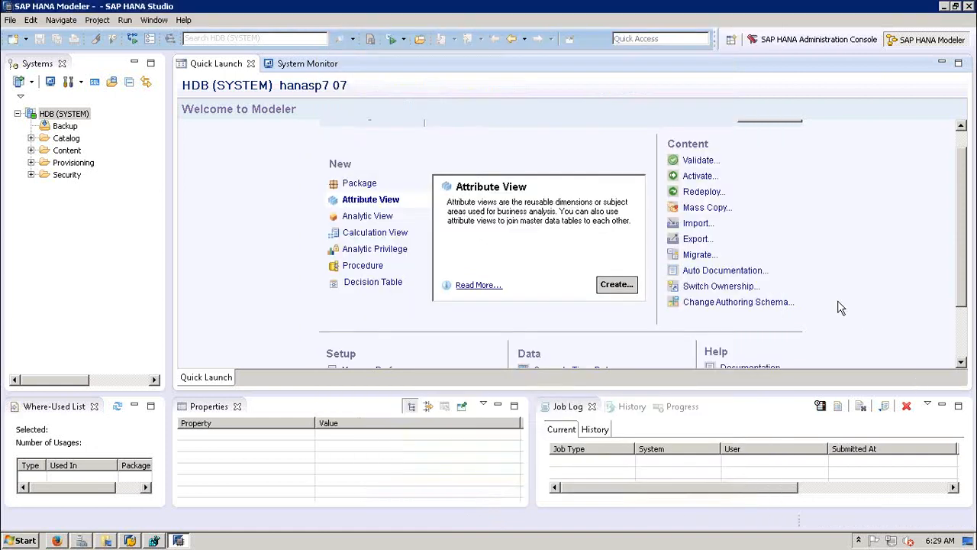
# Step: Expand Content > 0_SYEDPACKAGE > Attribute Views in the Systems tree and select A1_ATV_MAT
pyautogui.click(963, 336)
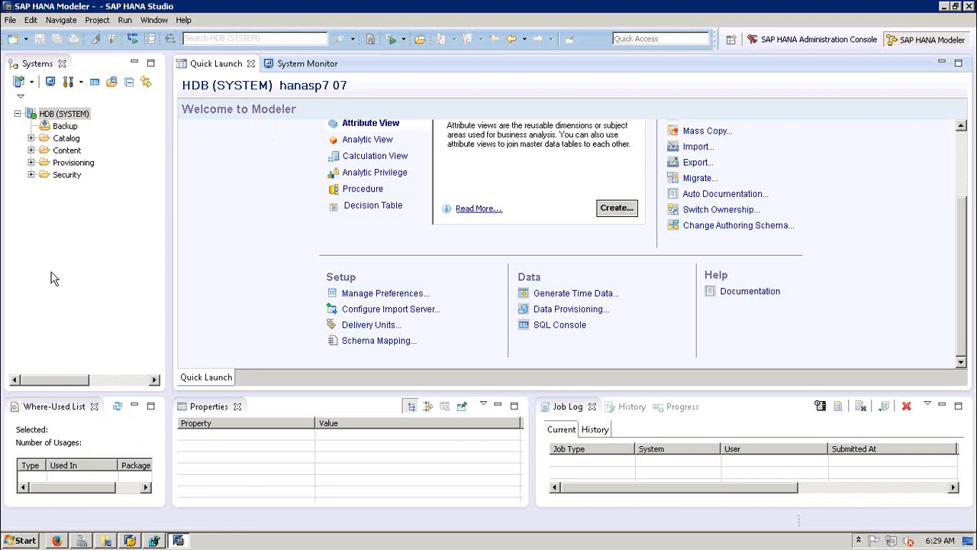
pyautogui.click(30, 138)
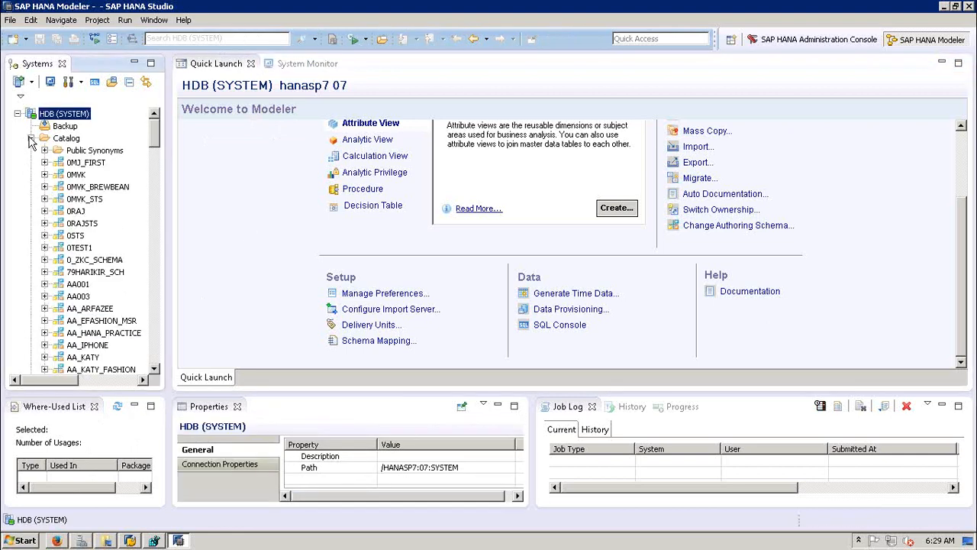
pyautogui.click(31, 138)
pyautogui.click(30, 150)
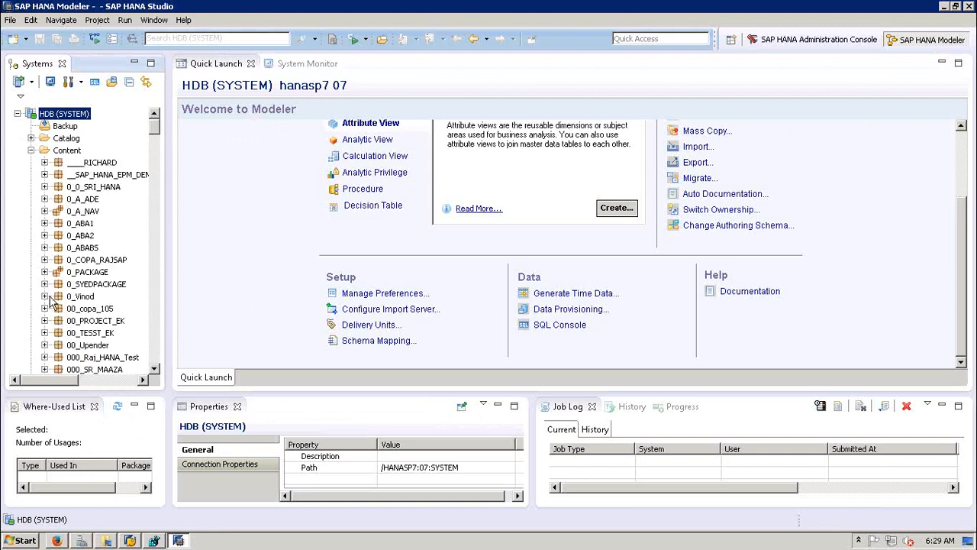
pyautogui.click(44, 284)
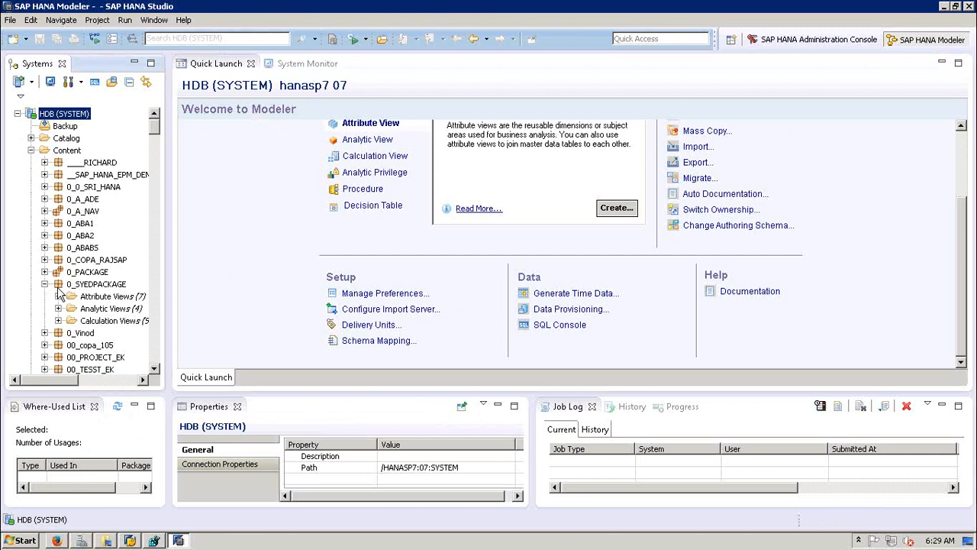
pyautogui.click(58, 296)
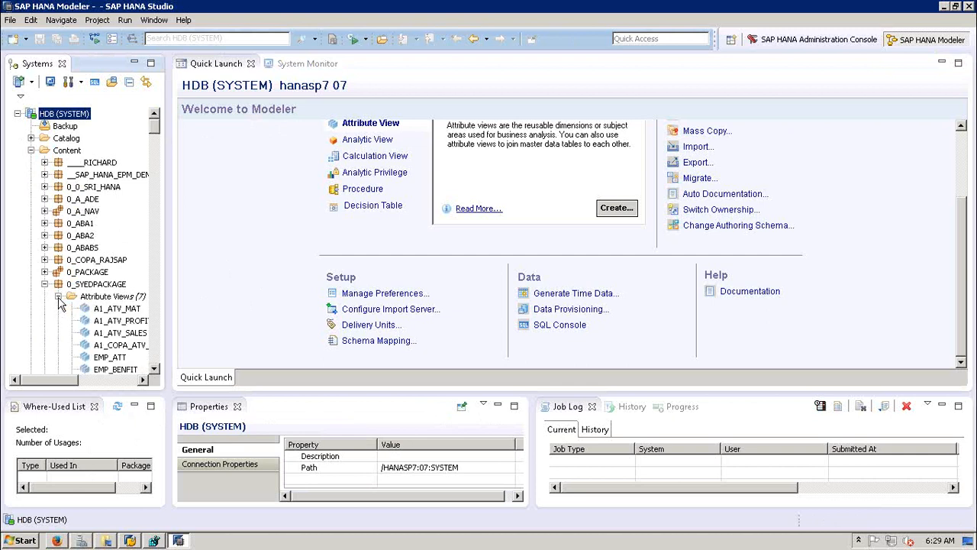
pyautogui.click(101, 309)
# Step: Open A1_ATV_MAT in its editor and inspect the MAKT table's properties in the Data Foundation
pyautogui.doubleClick(101, 309)
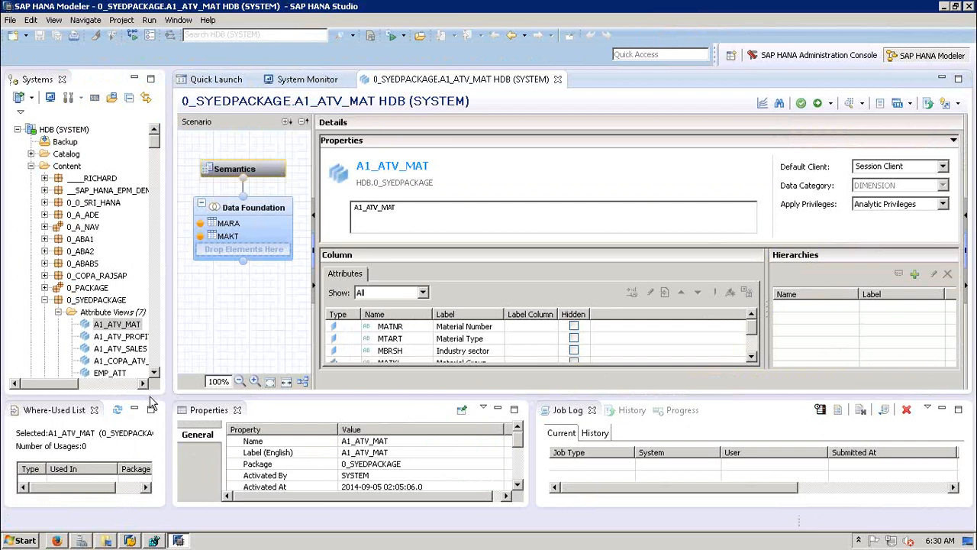
pyautogui.click(139, 397)
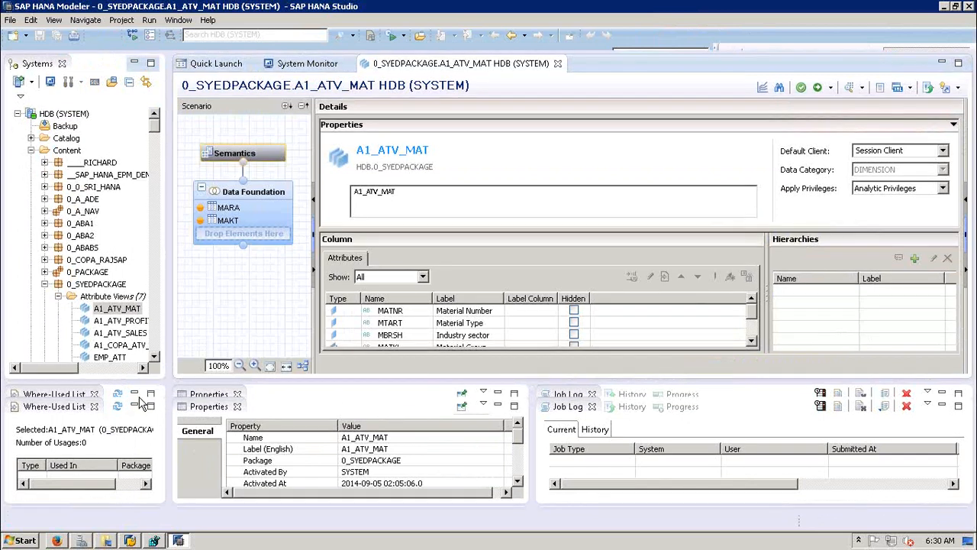
pyautogui.moveTo(127, 392)
pyautogui.mouseDown()
pyautogui.moveTo(122, 464)
pyautogui.moveTo(130, 380)
pyautogui.mouseUp()
pyautogui.click(237, 221)
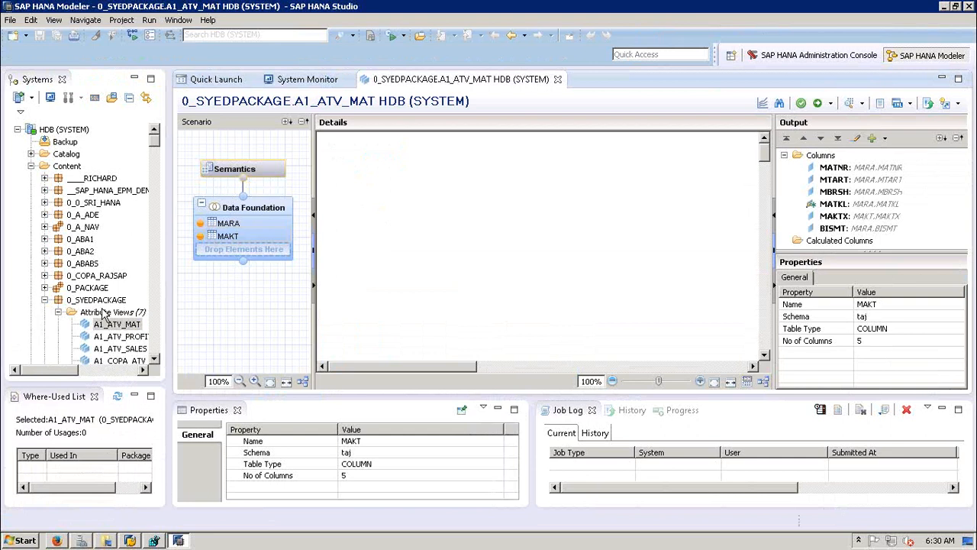
# Step: Expand the package's Analytic Views and open A1_AV_COPA_ACTUAAL in its editor
pyautogui.click(106, 348)
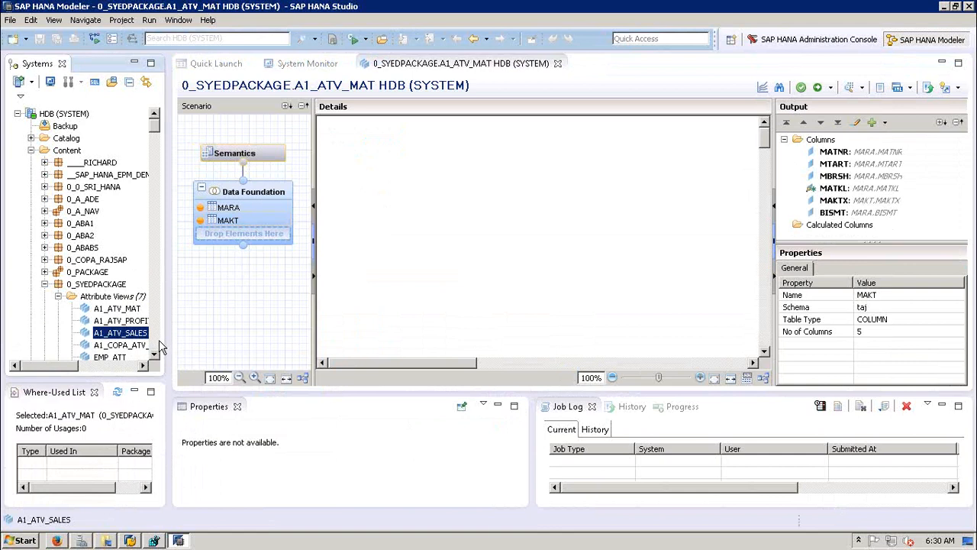
pyautogui.scroll(-6, 111, 196)
pyautogui.click(58, 162)
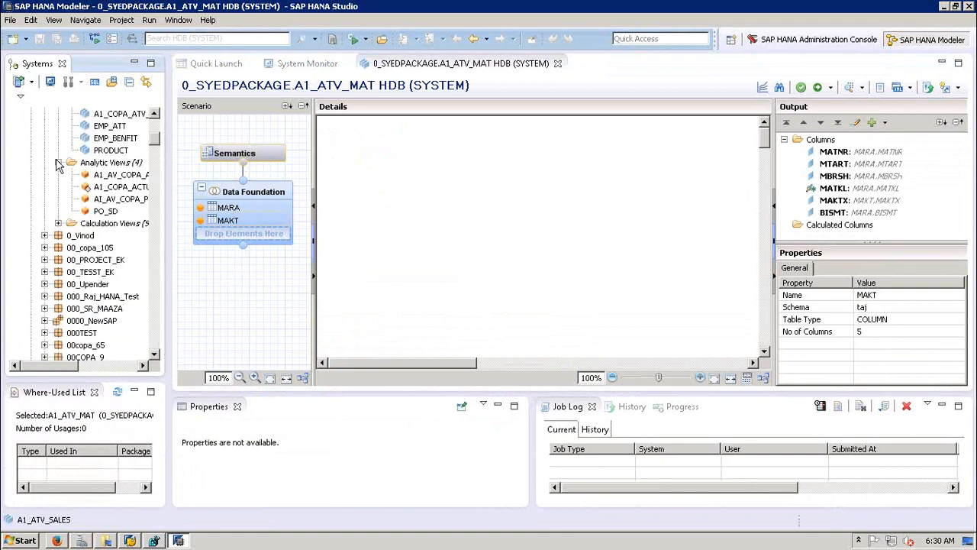
pyautogui.click(107, 174)
pyautogui.doubleClick(104, 178)
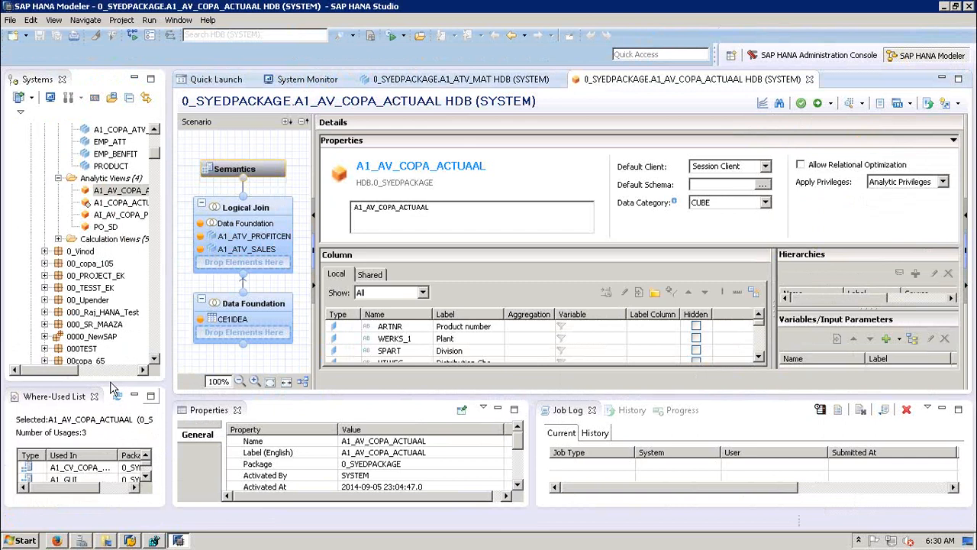
# Step: Enlarge the Where-Used List to show A1_AV_COPA_ACTUAAL's 3 usages and review its properties
pyautogui.moveTo(109, 380); pyautogui.dragTo(122, 303)
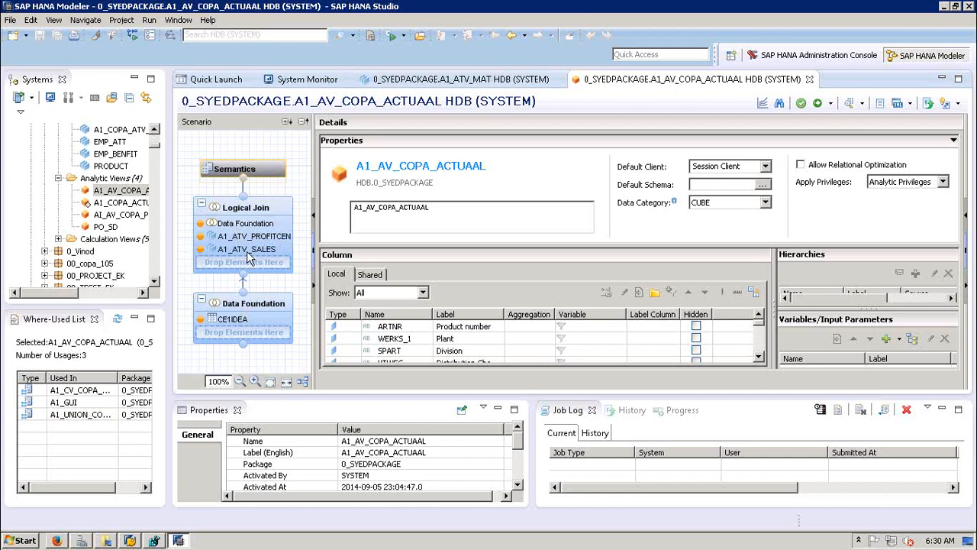
pyautogui.moveTo(233, 216)
pyautogui.scroll(-2, 517, 427)
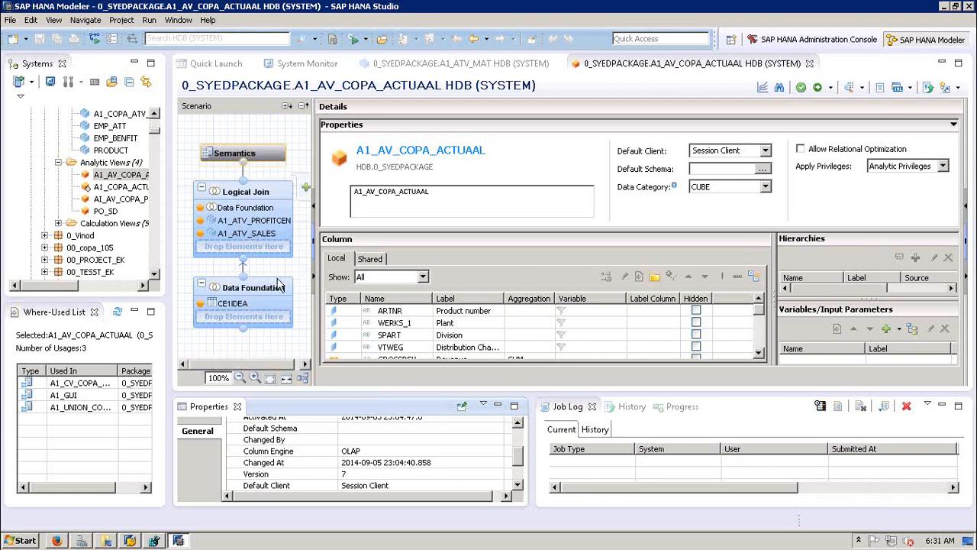
pyautogui.click(519, 483)
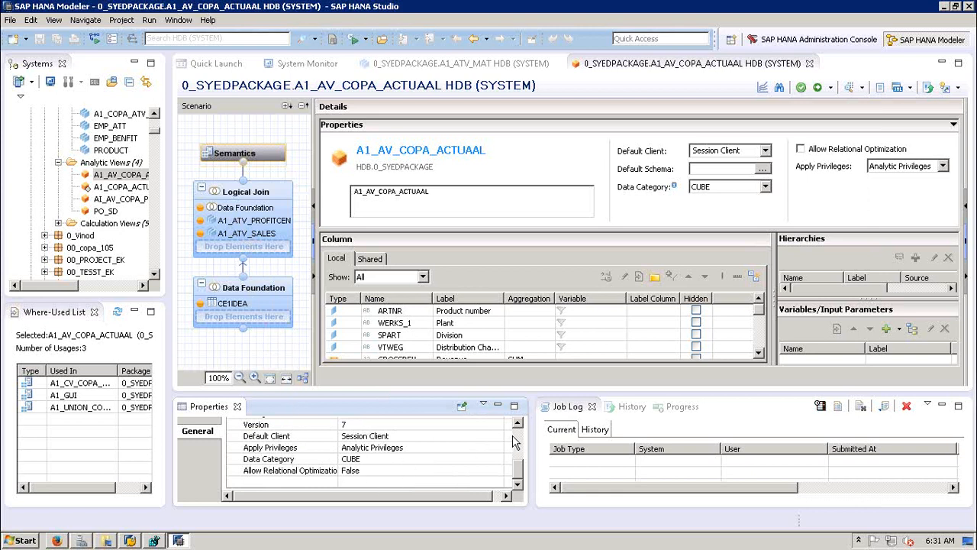
pyautogui.scroll(5, 513, 442)
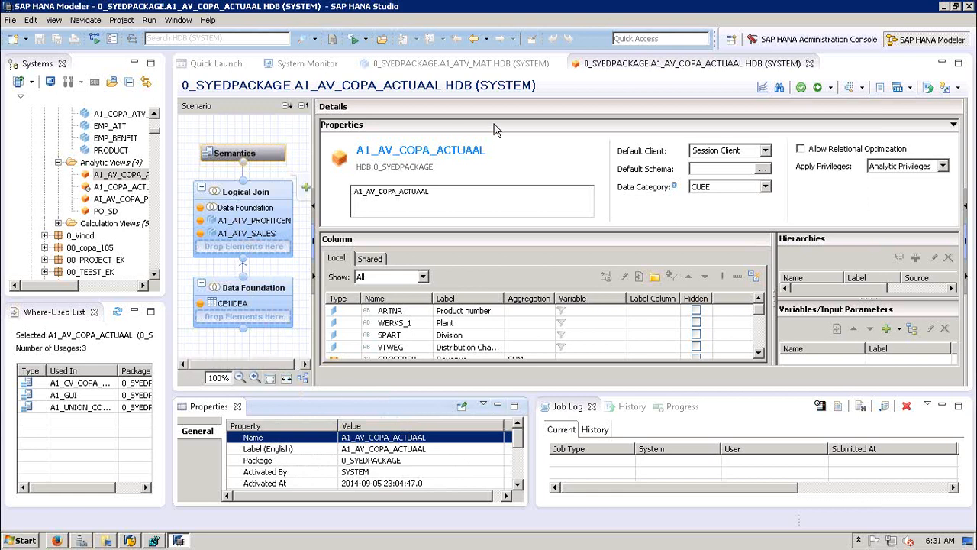
# Step: Close the Properties, Job Log, History and Progress views below the A1_AV_COPA_ACTUAAL editor
pyautogui.click(238, 408)
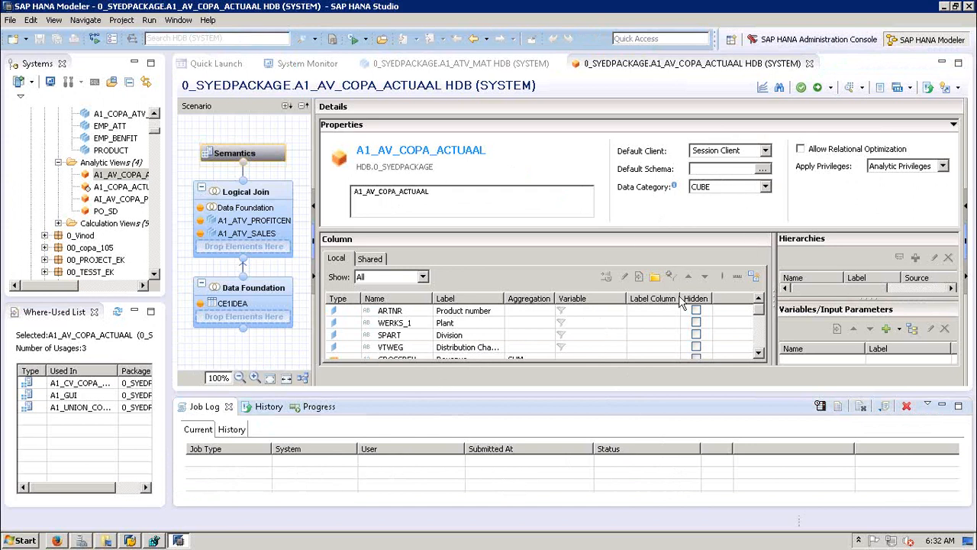
pyautogui.click(228, 407)
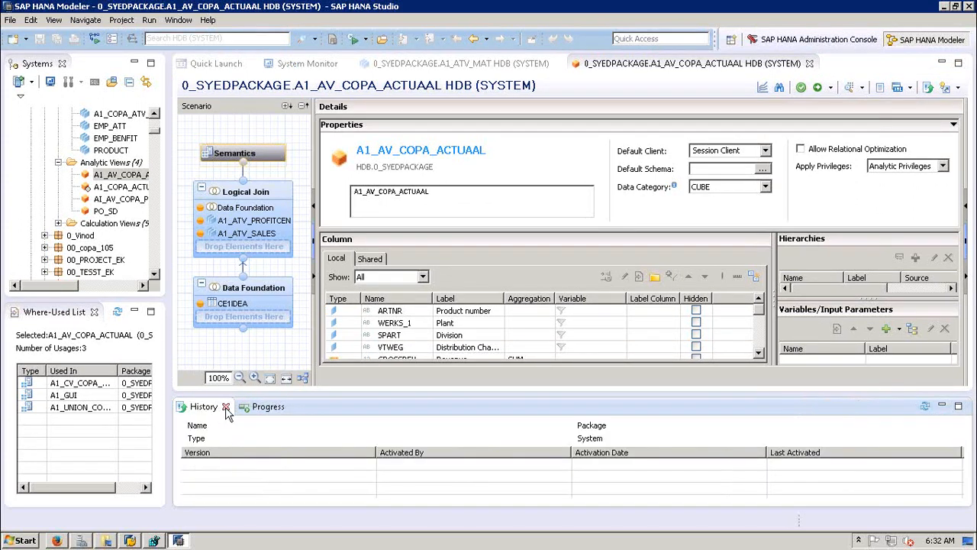
pyautogui.click(226, 407)
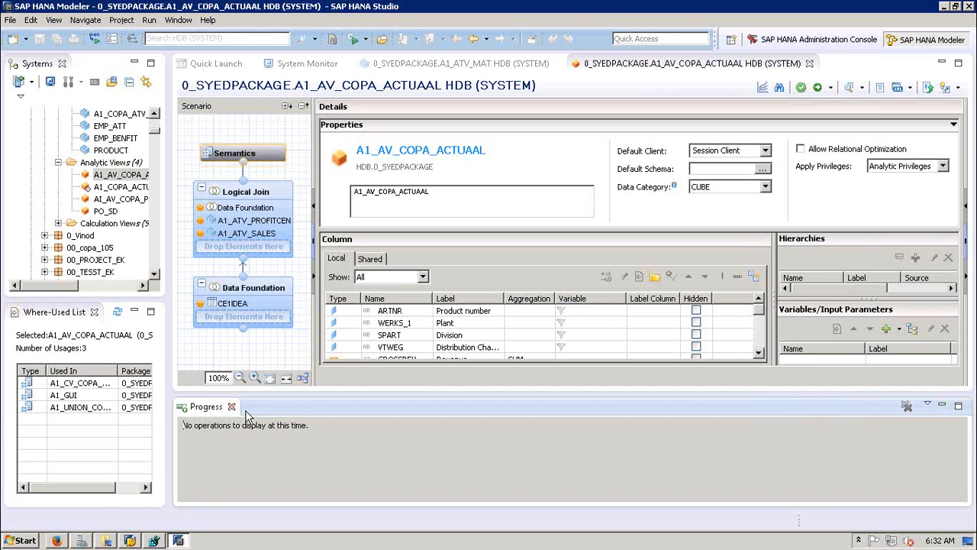
pyautogui.click(232, 407)
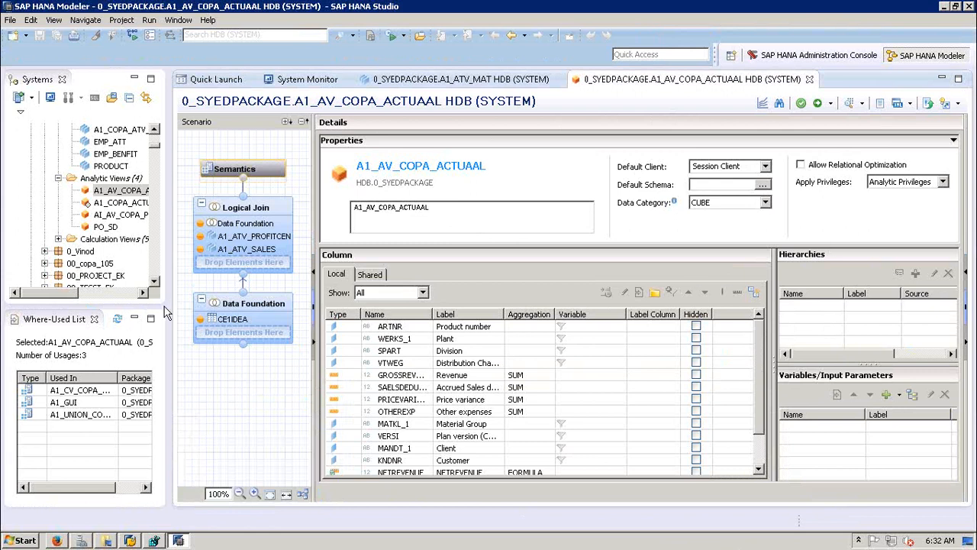
# Step: Toggle the Details pane to Properties and back, then minimize the Where-Used List
pyautogui.click(965, 275)
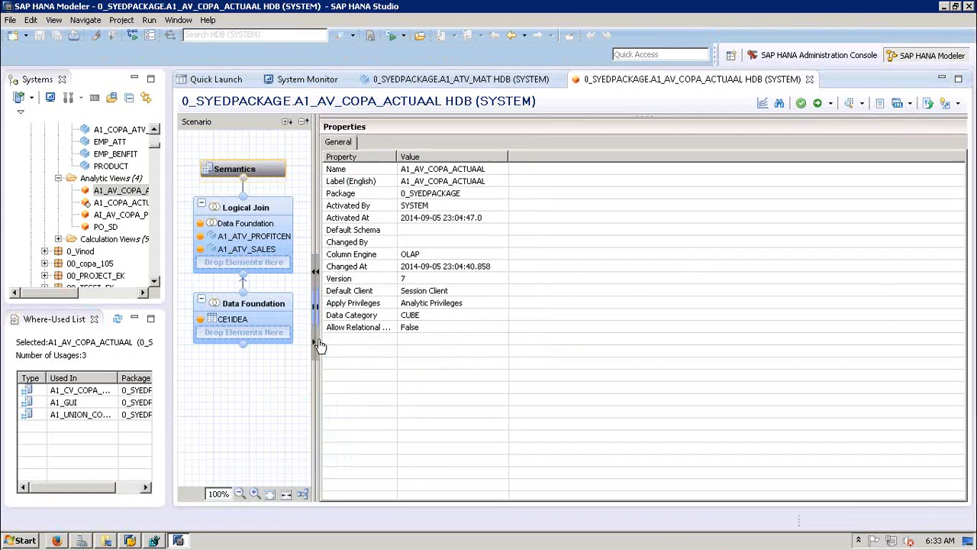
pyautogui.click(320, 344)
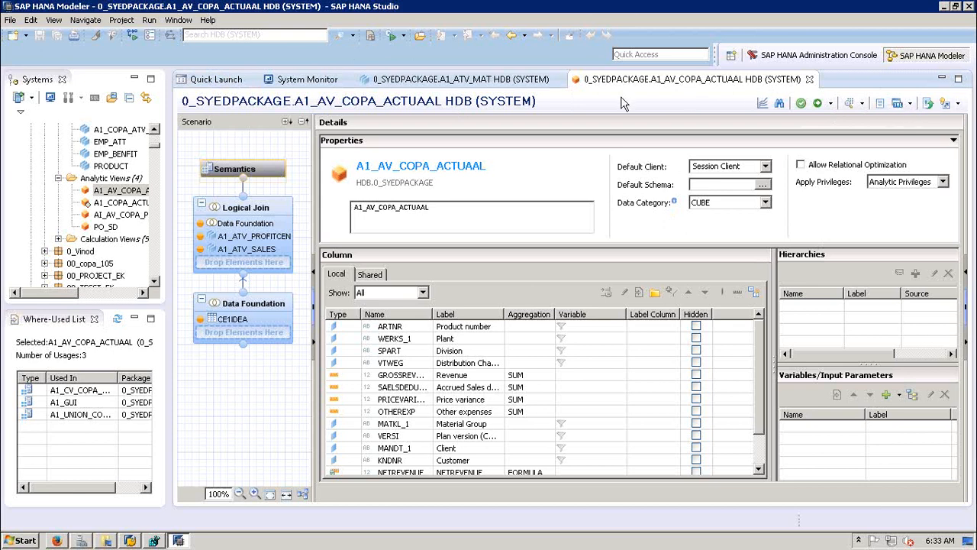
pyautogui.click(136, 318)
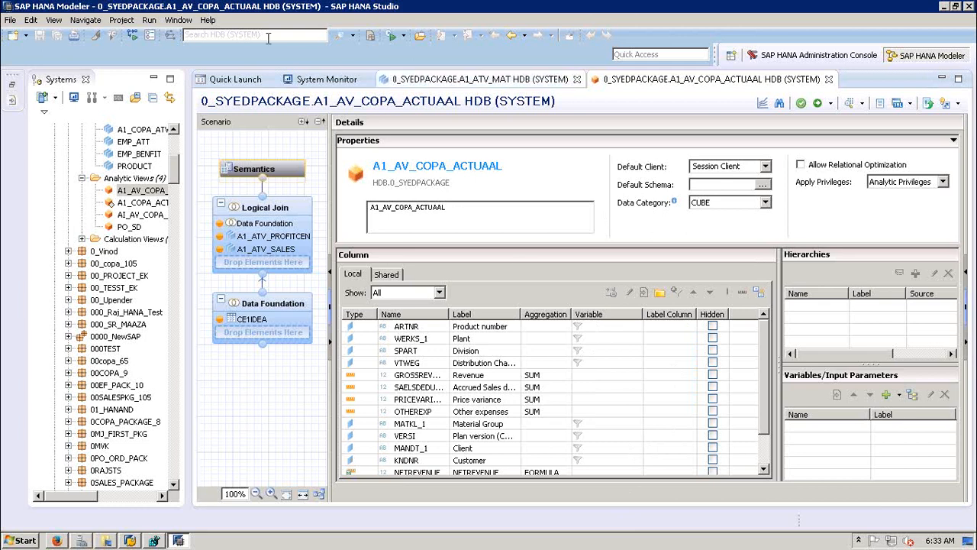
# Step: Reset the SAP HANA Modeler perspective via Window > Reset Perspective and confirm with Yes
pyautogui.click(177, 21)
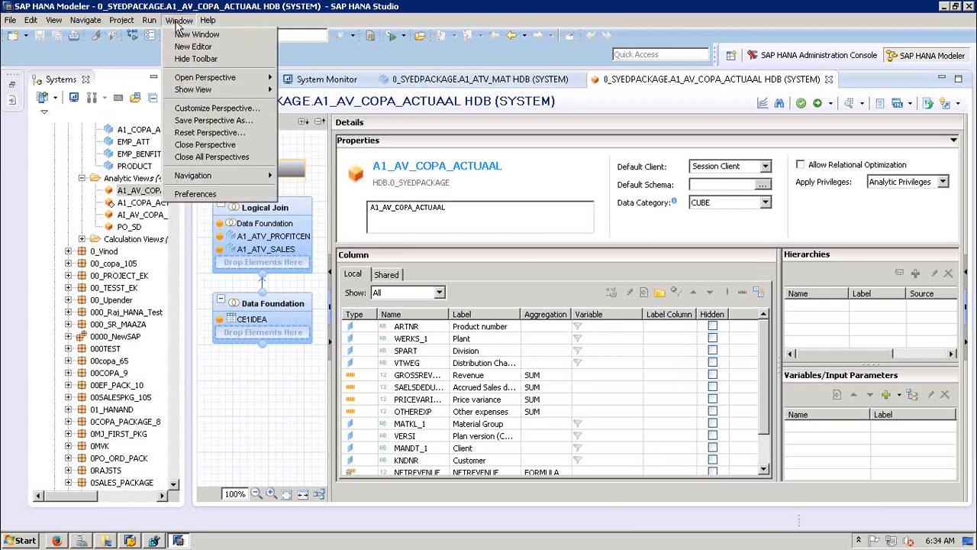
pyautogui.click(204, 134)
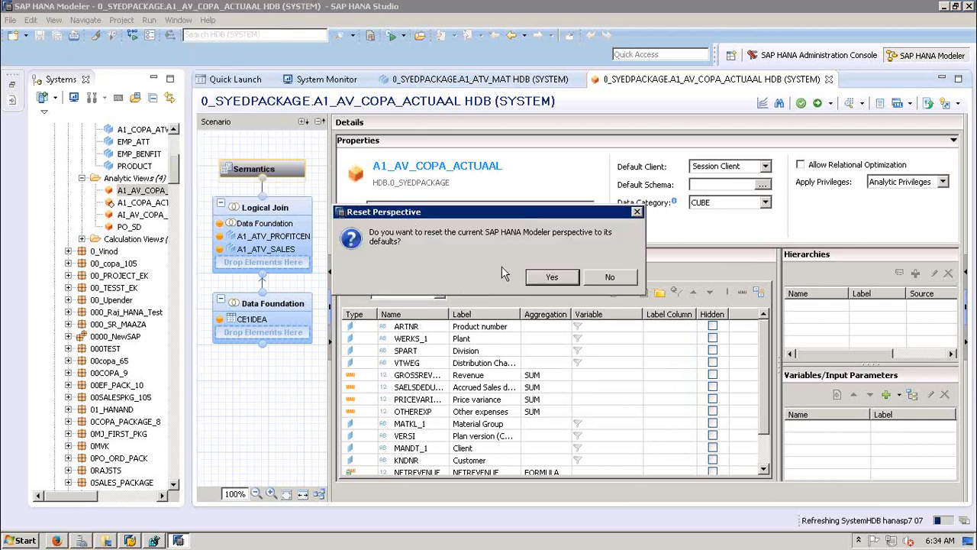
pyautogui.click(555, 278)
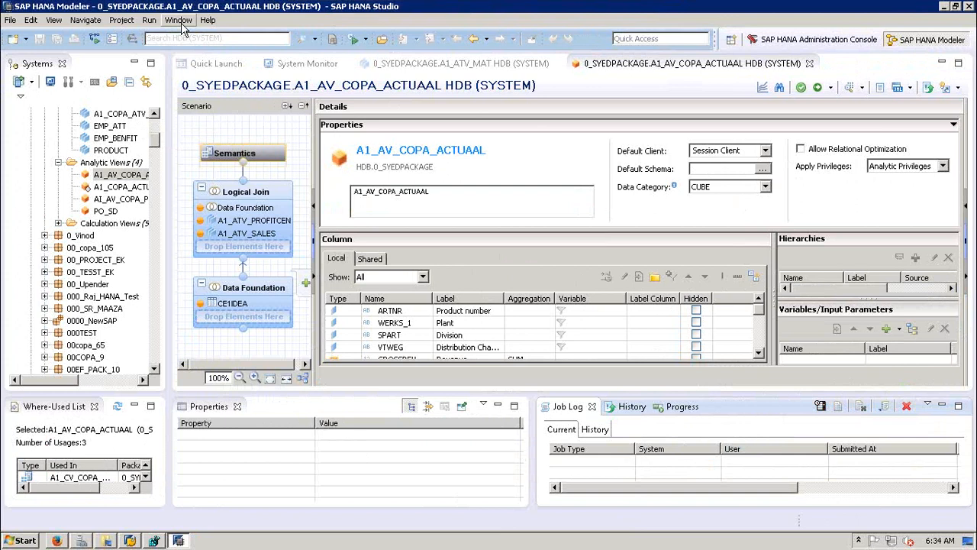
# Step: From Quick Launch, browse the SAP HANA group in Modeler preferences and cancel without changes
pyautogui.click(213, 67)
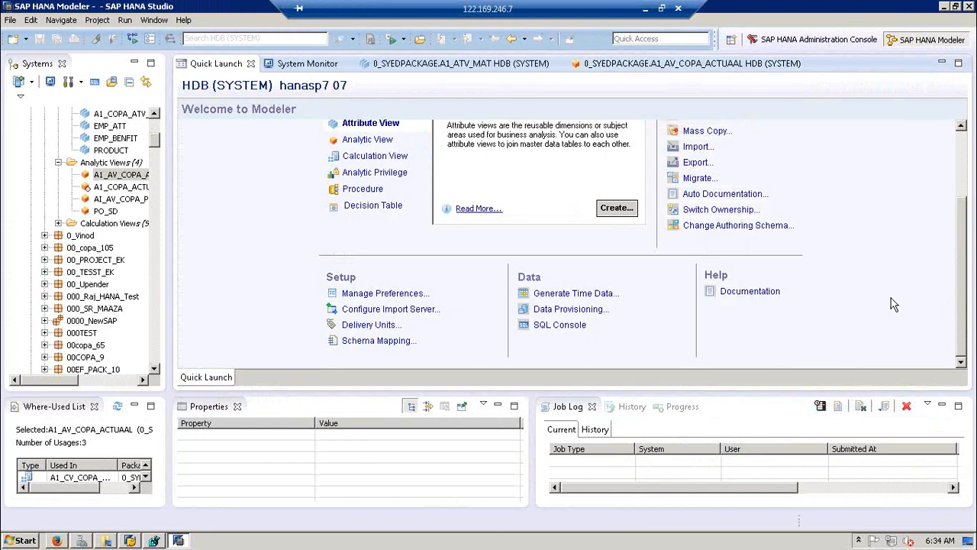
pyautogui.click(405, 294)
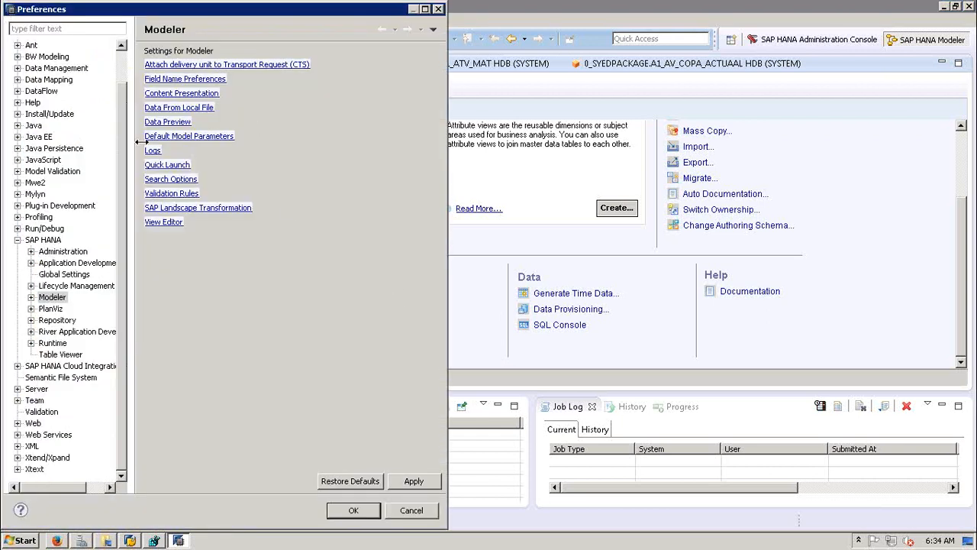
pyautogui.click(18, 239)
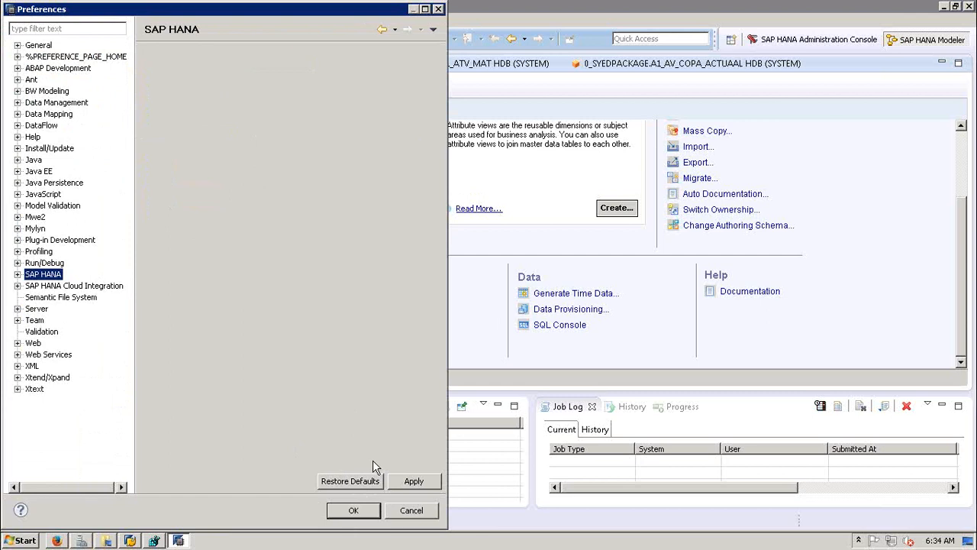
pyautogui.click(404, 516)
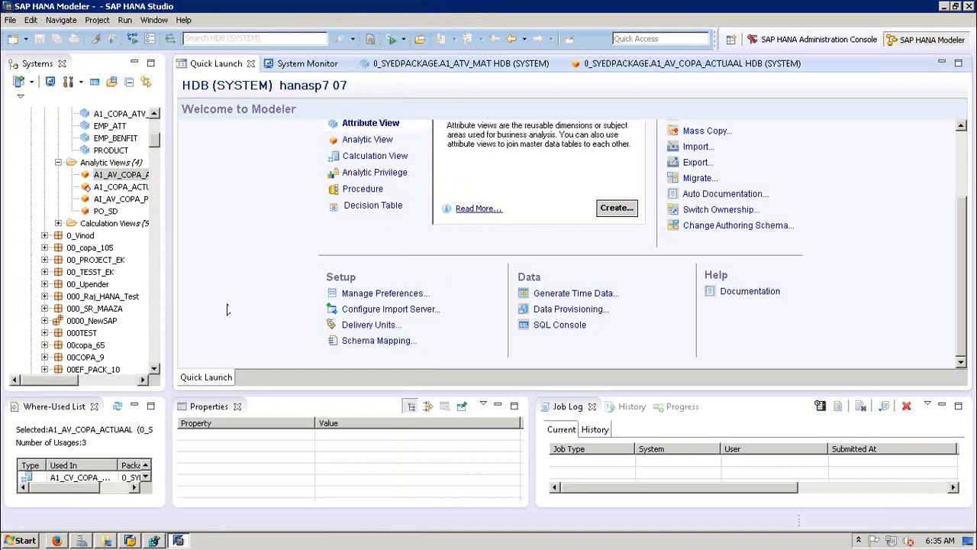
pyautogui.click(379, 312)
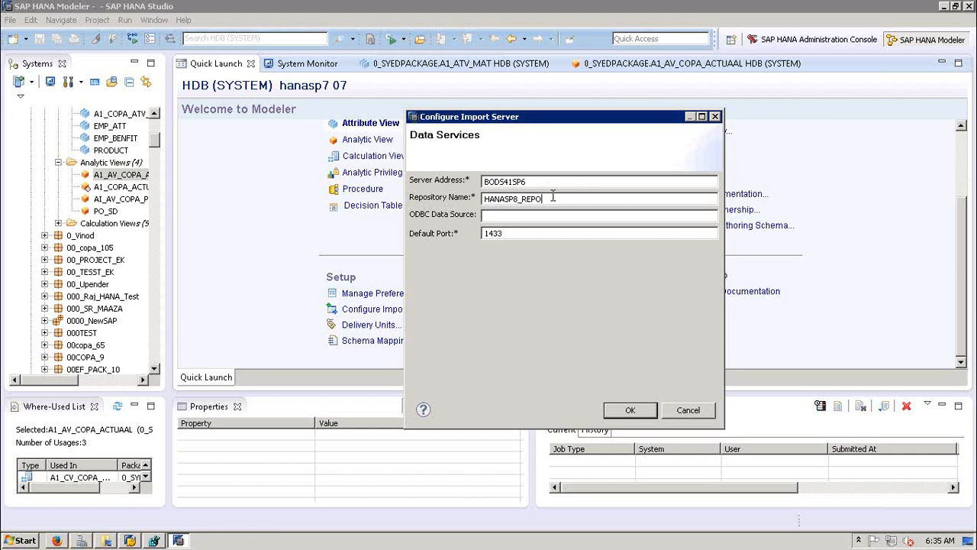
pyautogui.click(507, 231)
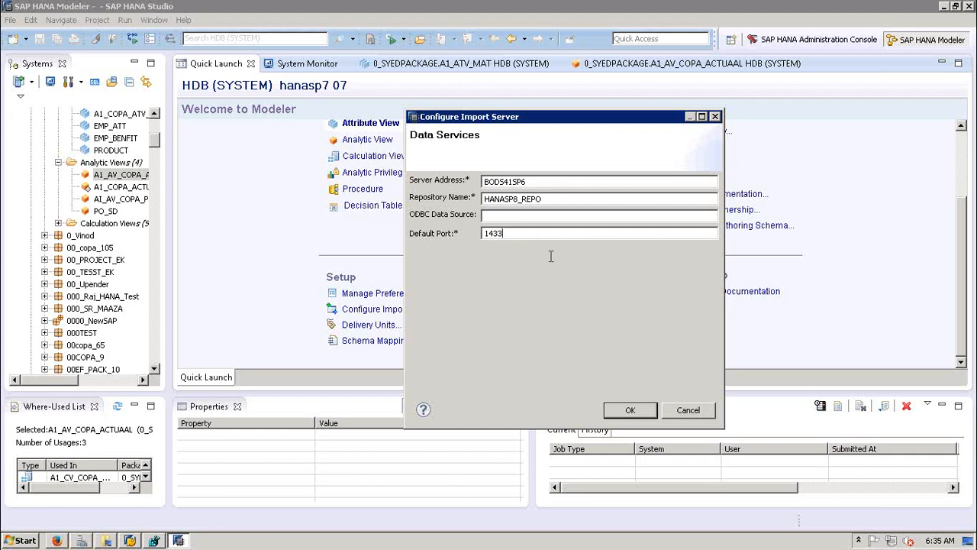
pyautogui.click(502, 214)
pyautogui.click(690, 409)
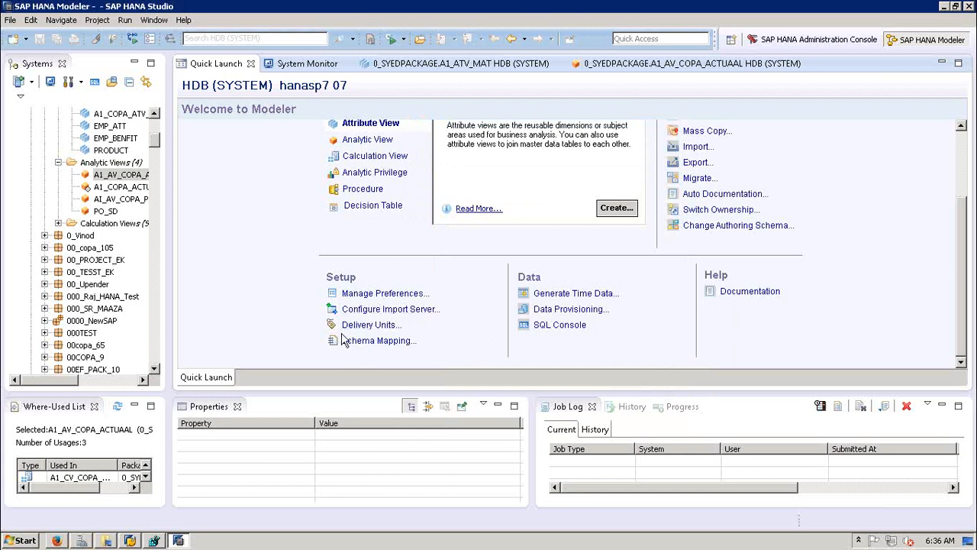
# Step: Review the schema mappings unchanged, then open Generate Time Data with the From Year field focused
pyautogui.click(369, 341)
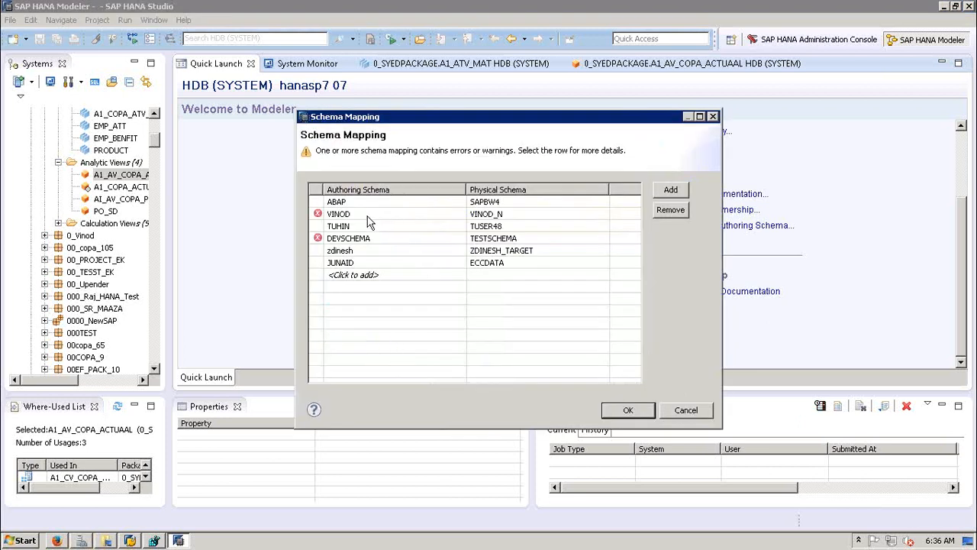
pyautogui.moveTo(369, 221)
pyautogui.click(678, 410)
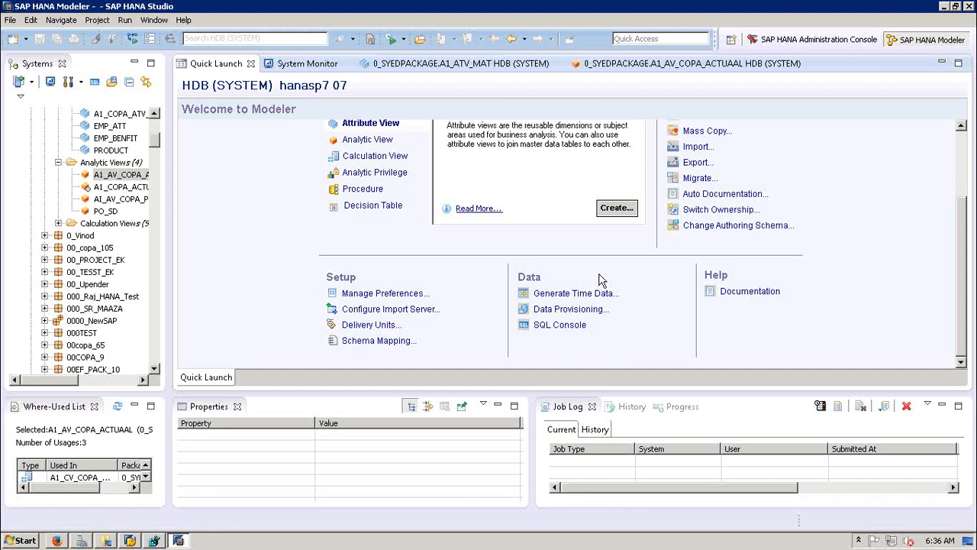
pyautogui.click(571, 293)
pyautogui.click(509, 254)
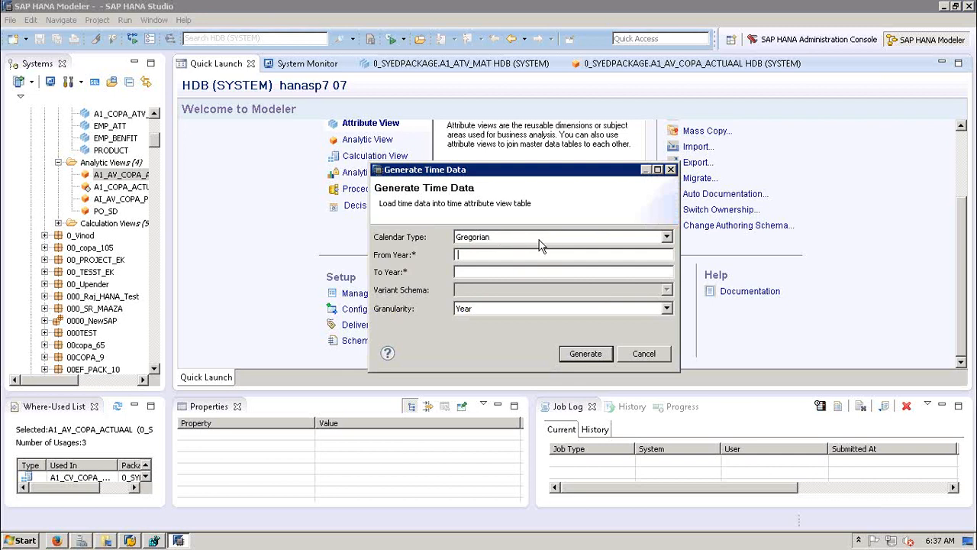
# Step: Check the Gregorian calendar's granularity options, keeping Year as the granularity
pyautogui.click(539, 239)
pyautogui.click(538, 242)
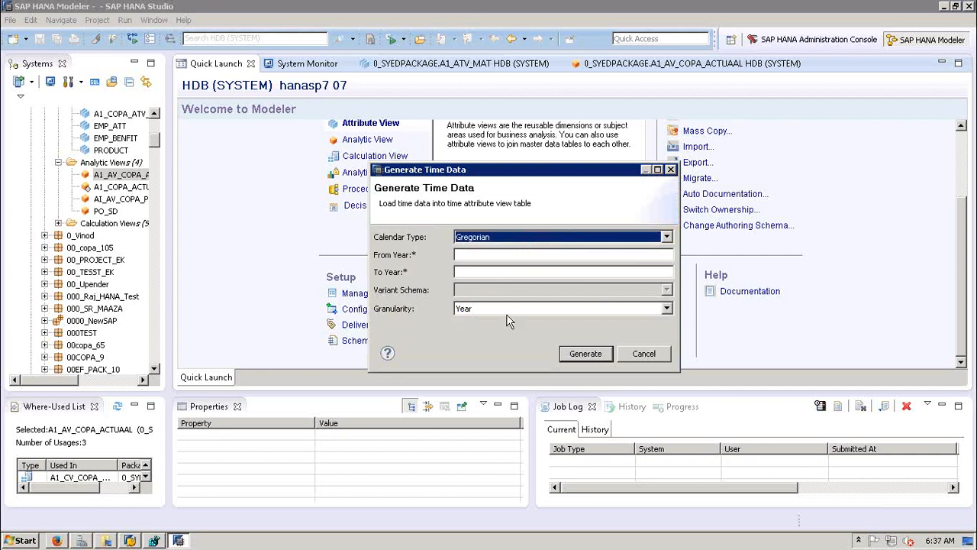
pyautogui.click(552, 310)
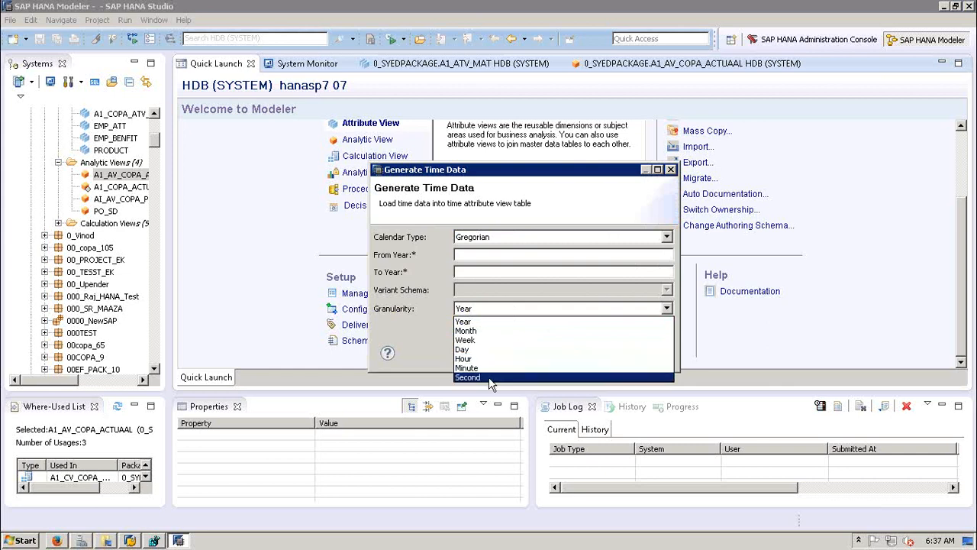
pyautogui.click(416, 352)
# Step: Try Fiscal calendar type with variant ALL and schema SAPBW4, revert to Gregorian, and cancel
pyautogui.click(519, 240)
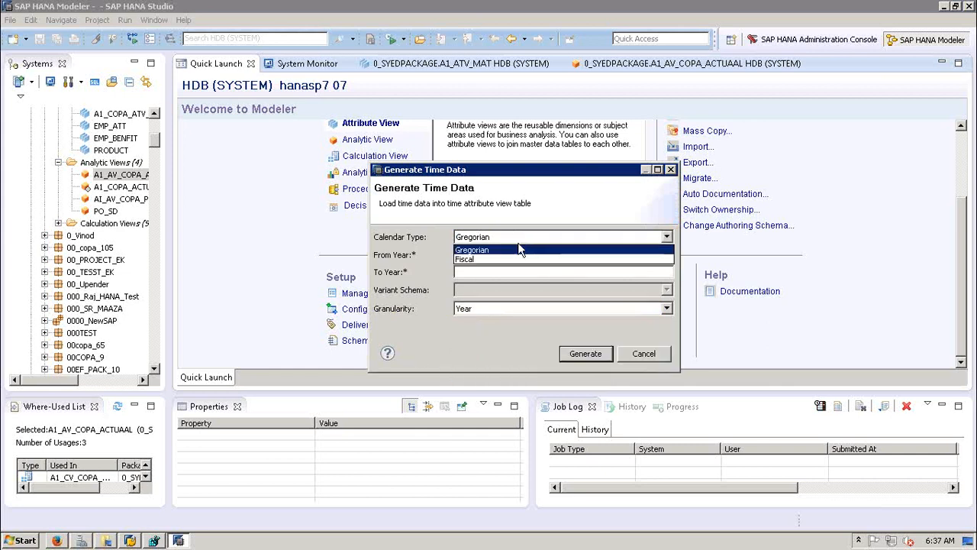
pyautogui.click(500, 260)
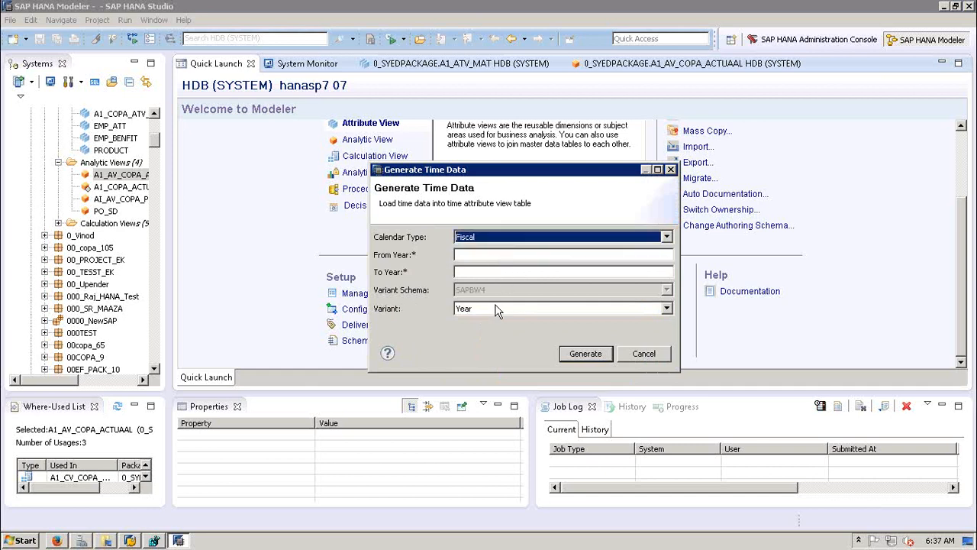
pyautogui.click(496, 309)
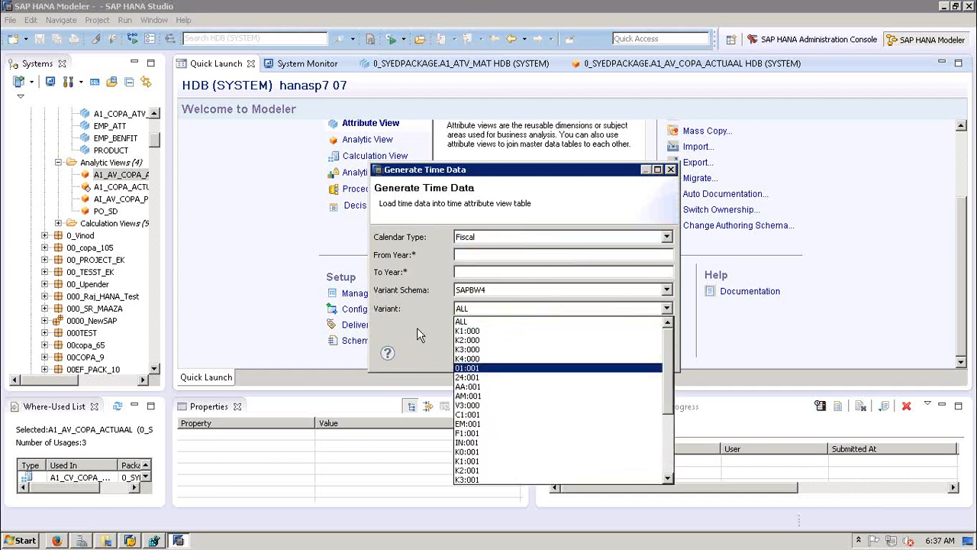
pyautogui.click(438, 354)
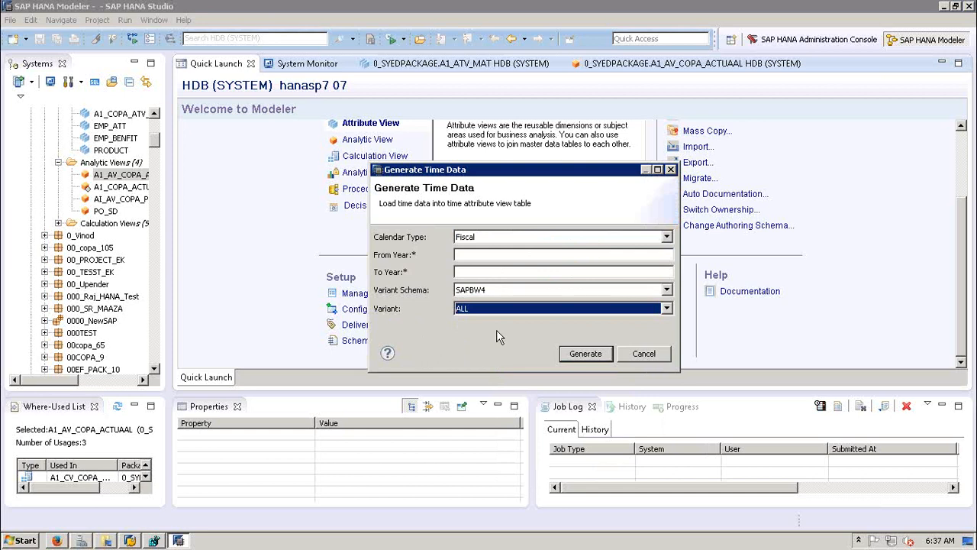
pyautogui.click(611, 292)
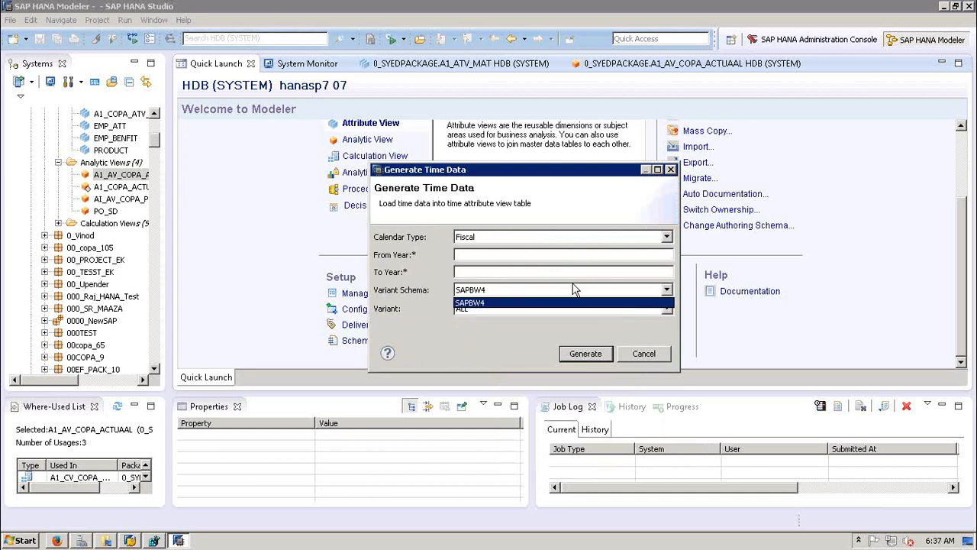
pyautogui.click(511, 342)
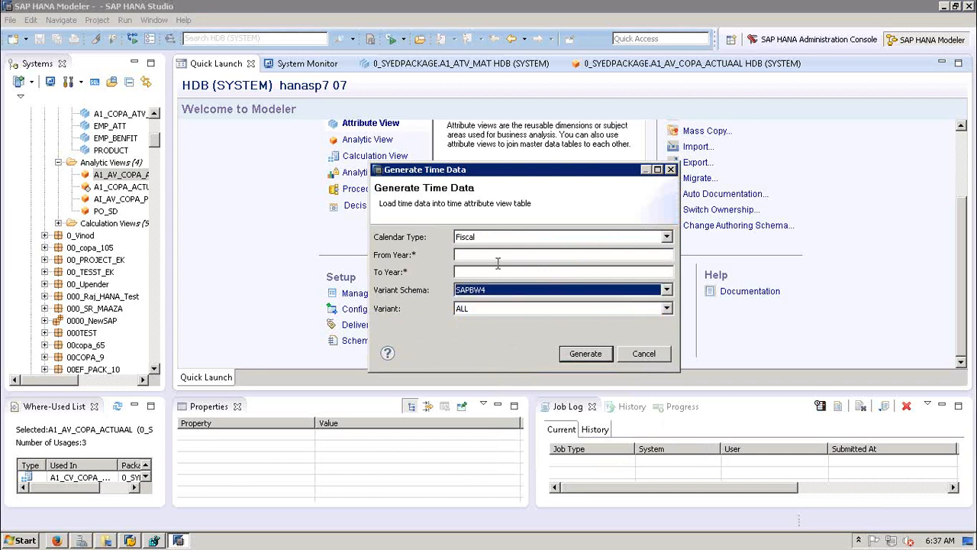
pyautogui.click(482, 241)
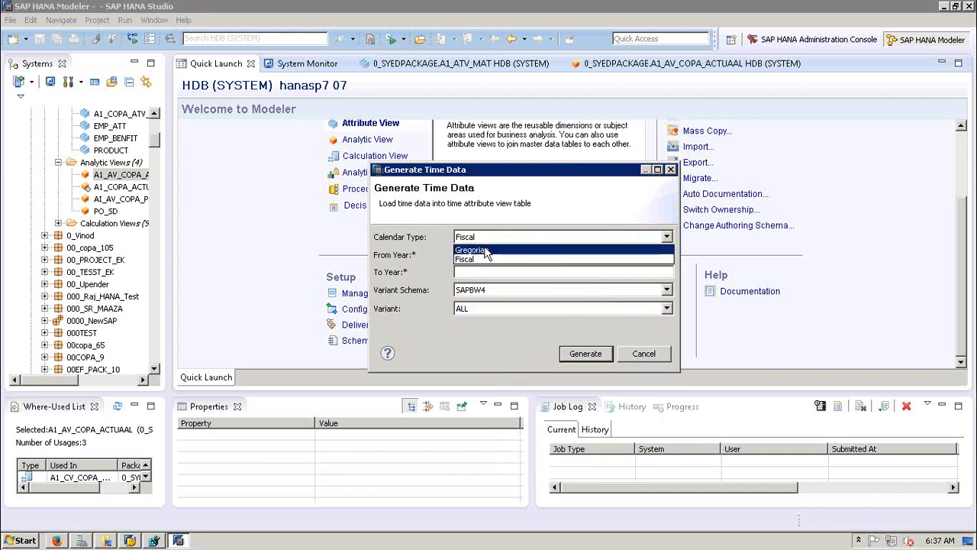
pyautogui.click(489, 250)
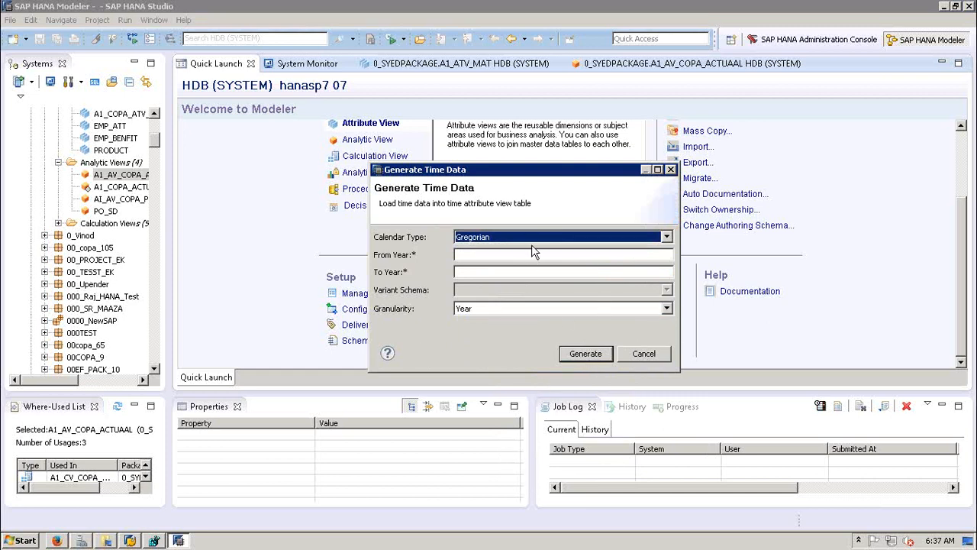
pyautogui.click(643, 354)
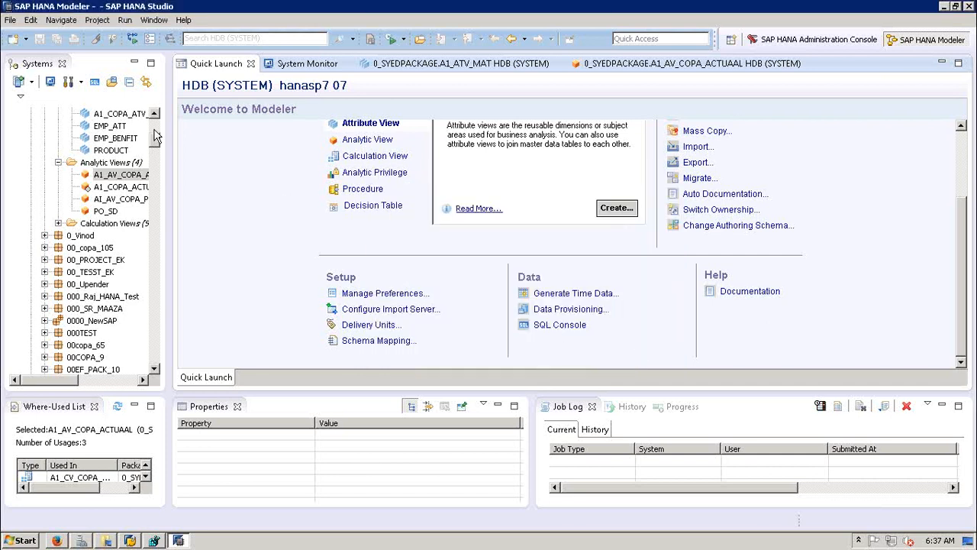
# Step: Expand the Catalog in the Systems view to list its schemas
pyautogui.click(155, 135)
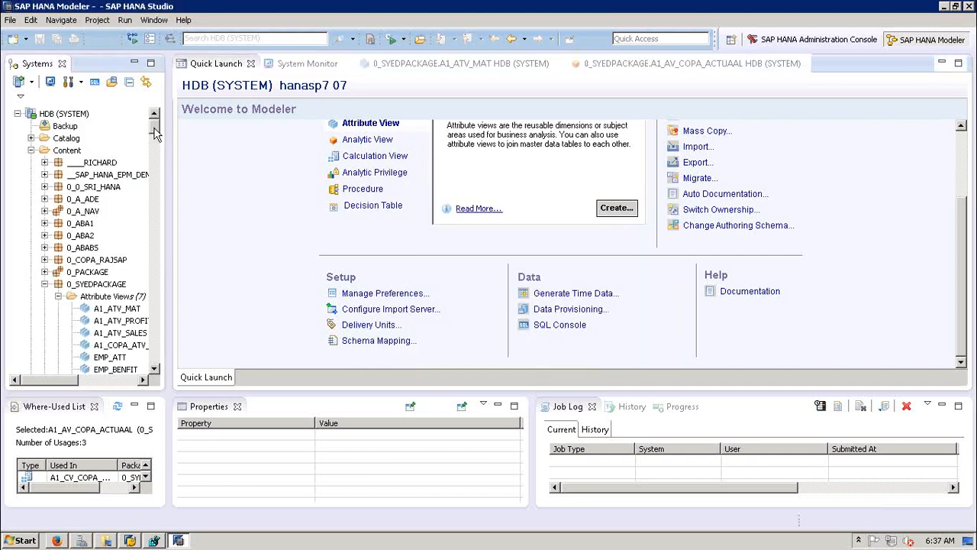
pyautogui.click(30, 138)
pyautogui.click(156, 281)
pyautogui.click(157, 277)
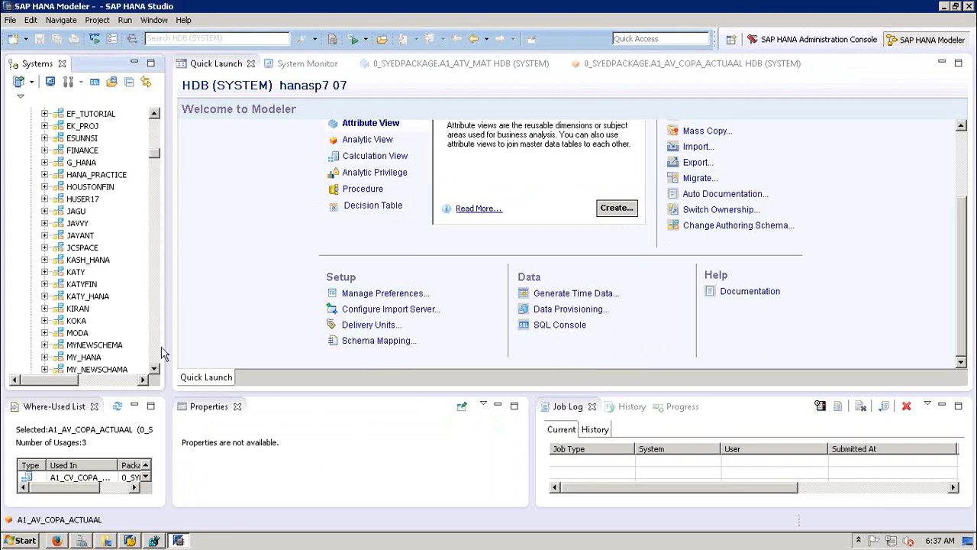
pyautogui.click(159, 346)
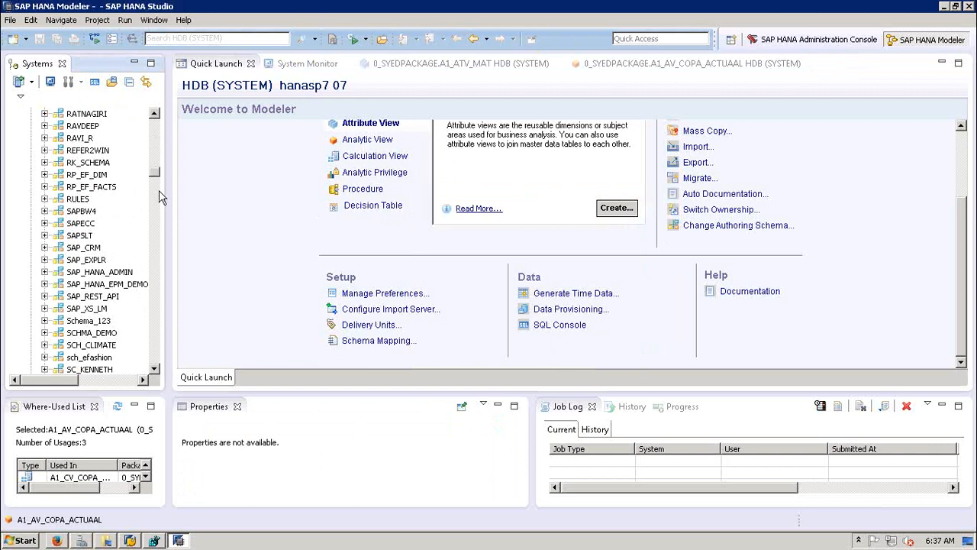
pyautogui.moveTo(156, 178); pyautogui.dragTo(155, 208)
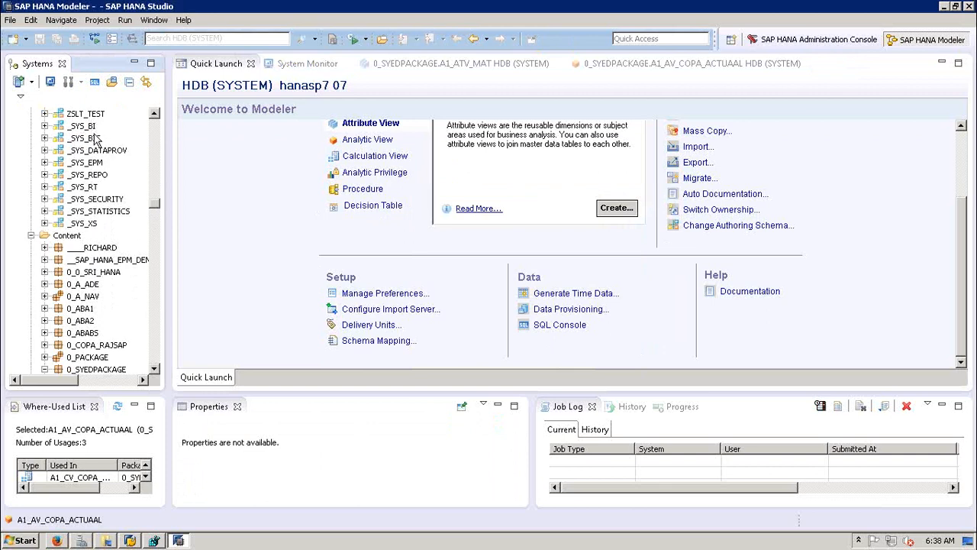
# Step: Expand _SYS_BI to view its Tables, then collapse them again
pyautogui.click(44, 127)
pyautogui.click(58, 235)
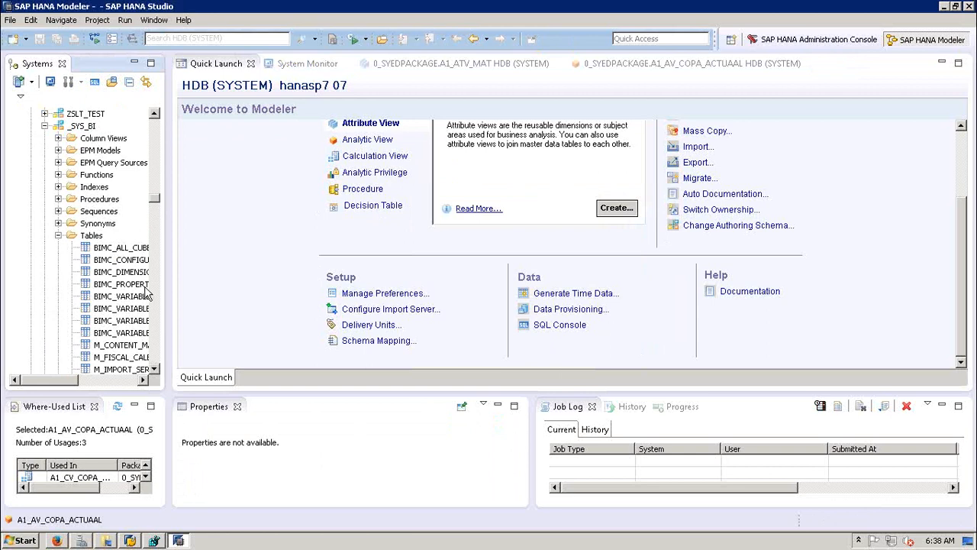
pyautogui.click(156, 336)
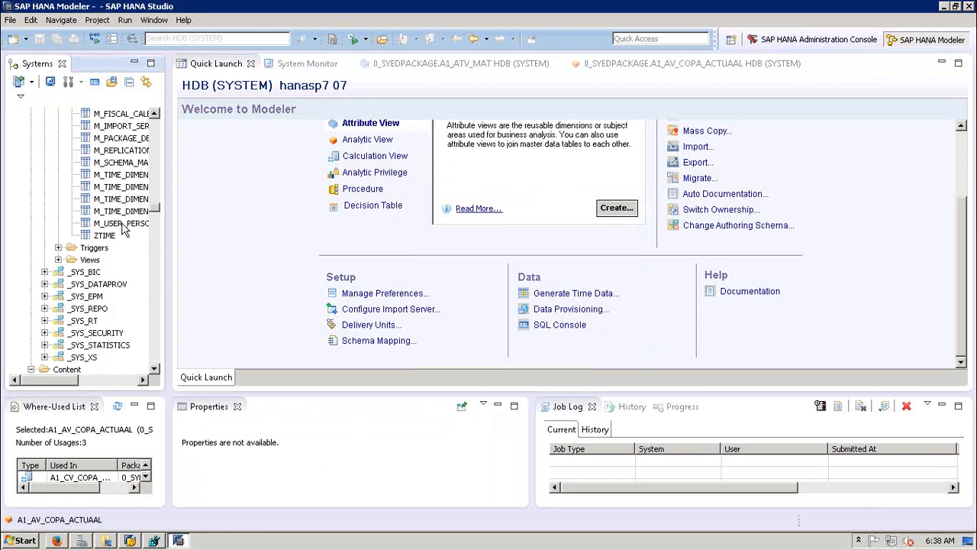
pyautogui.click(153, 141)
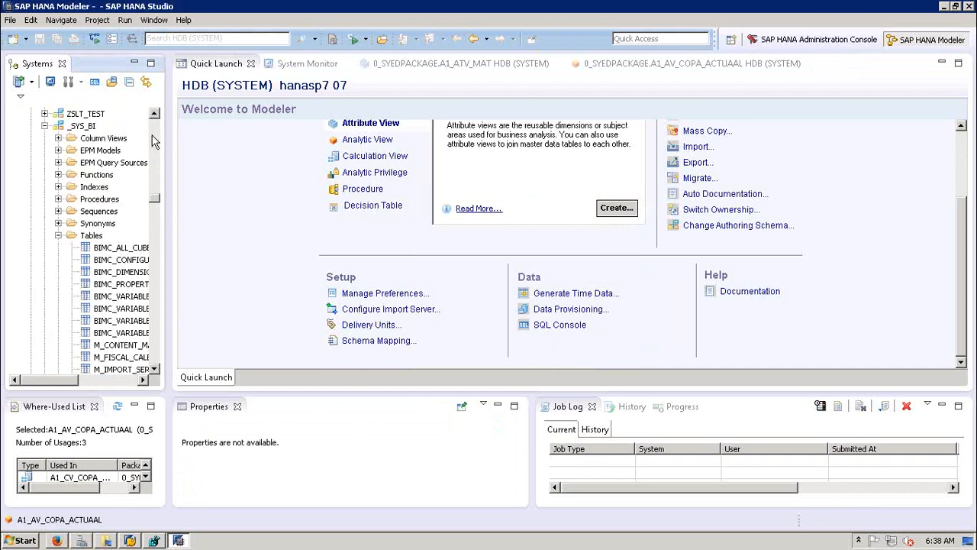
pyautogui.click(58, 236)
pyautogui.click(44, 126)
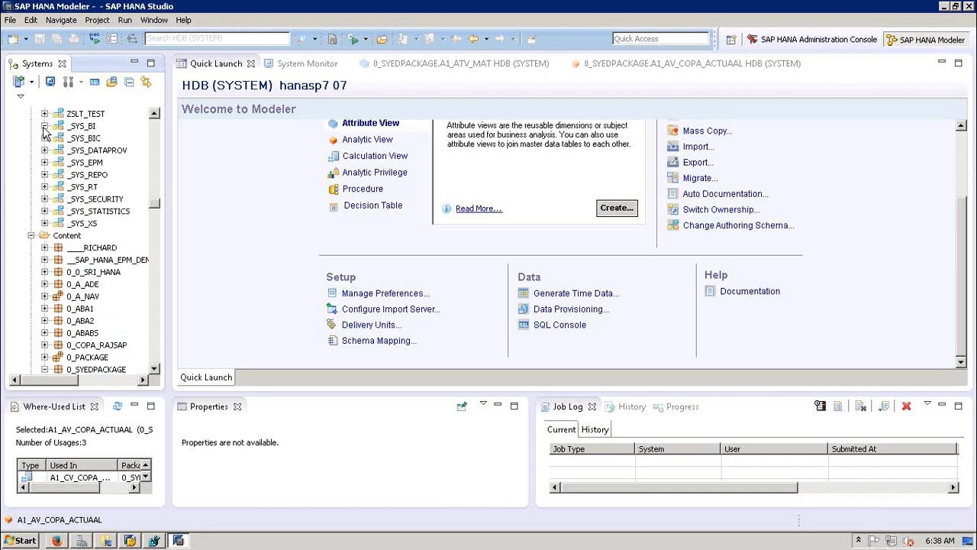
# Step: Select the _SYS_BIC, _SYS_DATAPROV, _SYS_EPM, _SYS_REPO and _SYS_RT schemas in turn
pyautogui.click(84, 138)
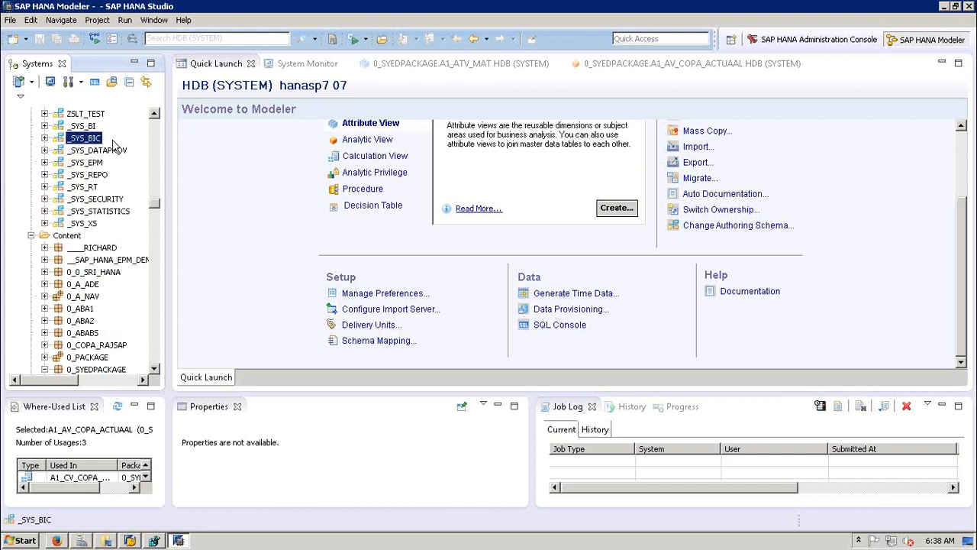
pyautogui.click(102, 151)
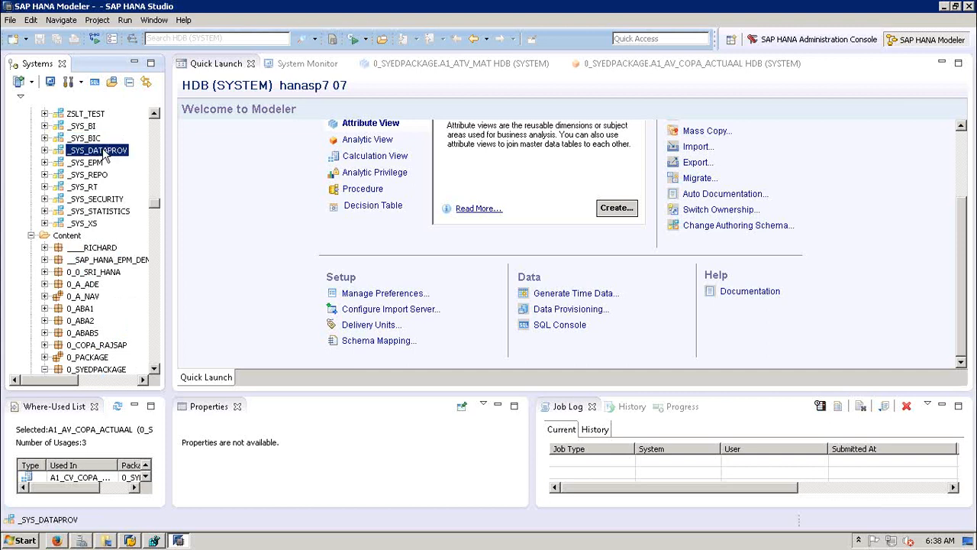
pyautogui.click(85, 164)
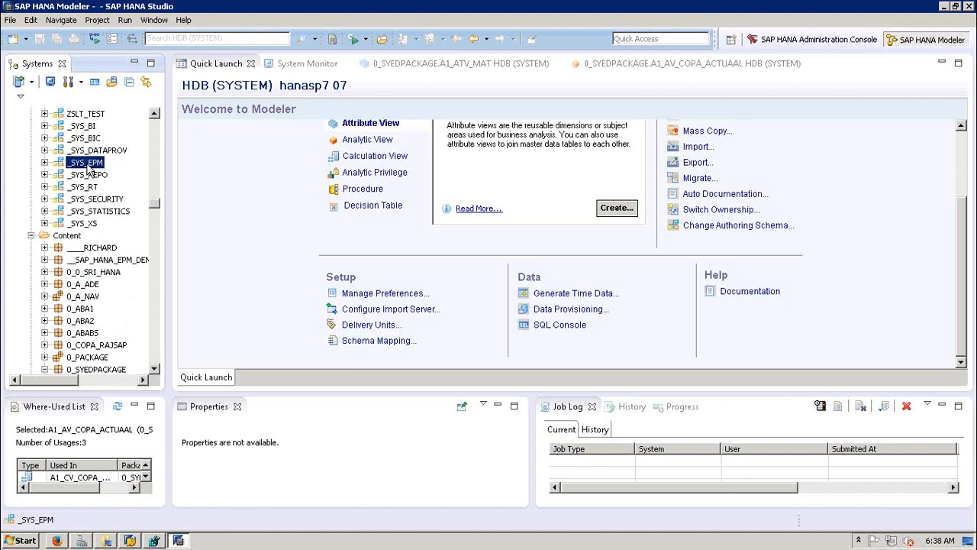
pyautogui.click(84, 180)
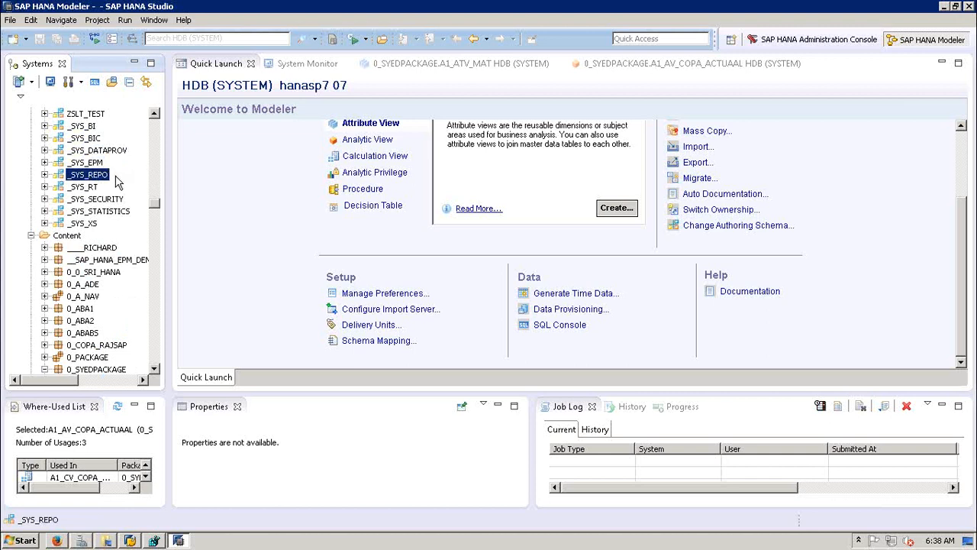
pyautogui.click(90, 188)
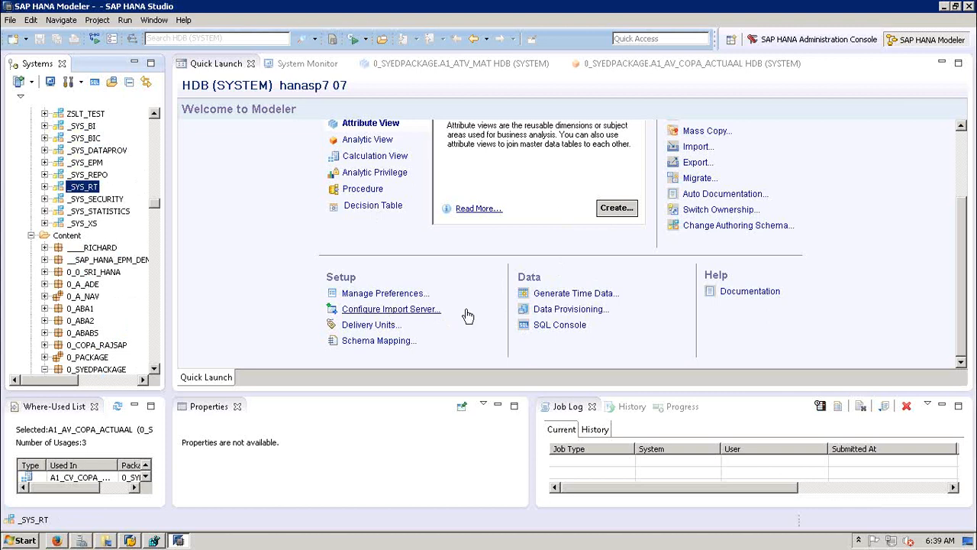
# Step: Open the Data Provisioning editor, dismiss the invalid schema warning, and keep EHP7DATA as target schema
pyautogui.click(571, 309)
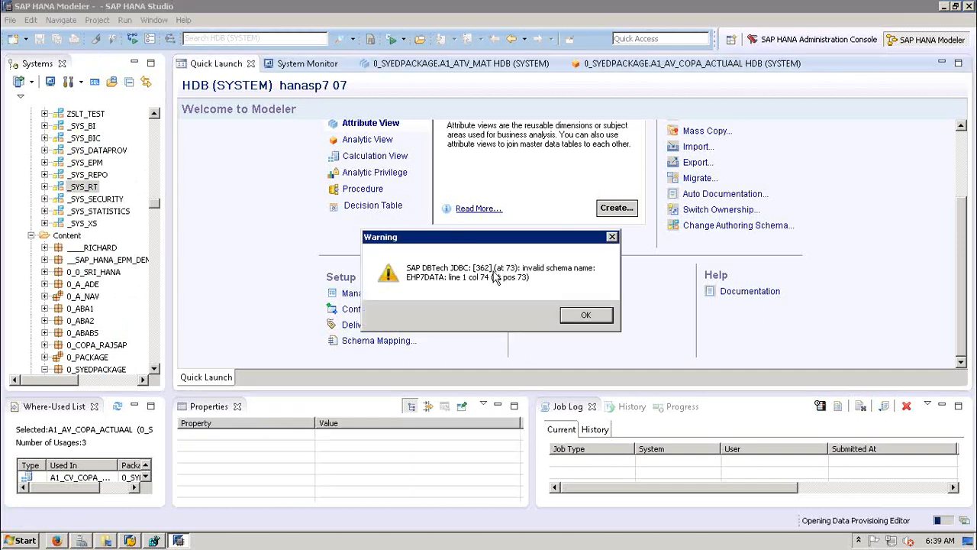
pyautogui.click(585, 314)
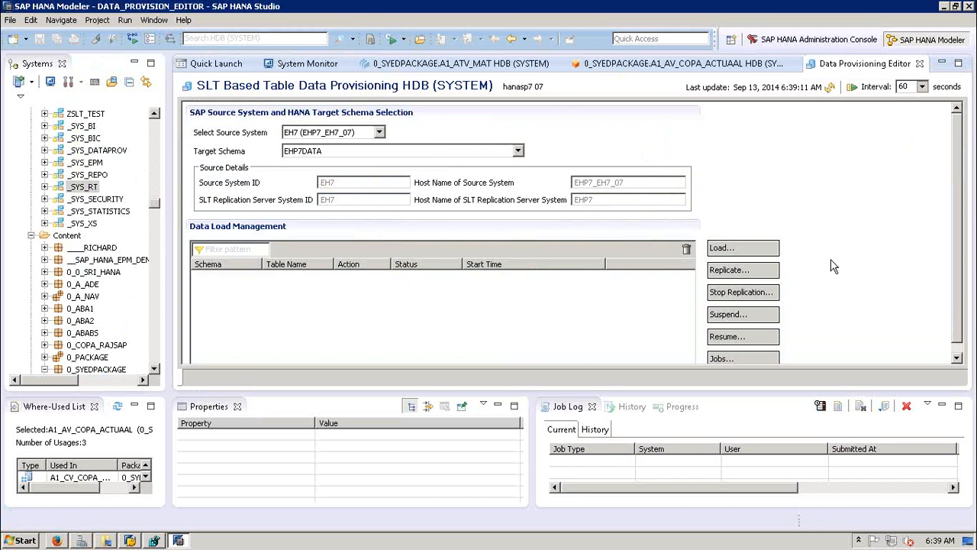
pyautogui.click(307, 152)
pyautogui.click(308, 155)
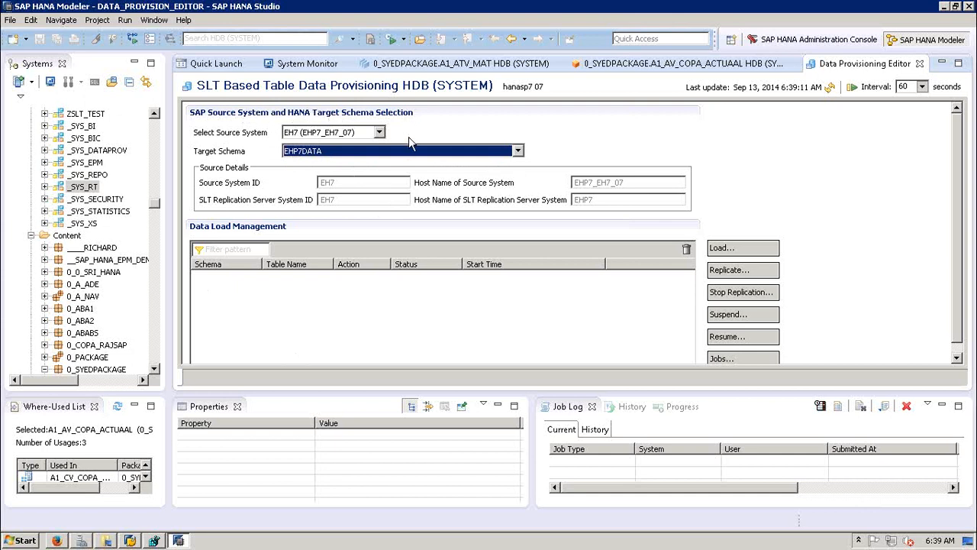
# Step: Start a table Load request, close the Load window, and reselect EHP7DATA as target schema
pyautogui.click(730, 255)
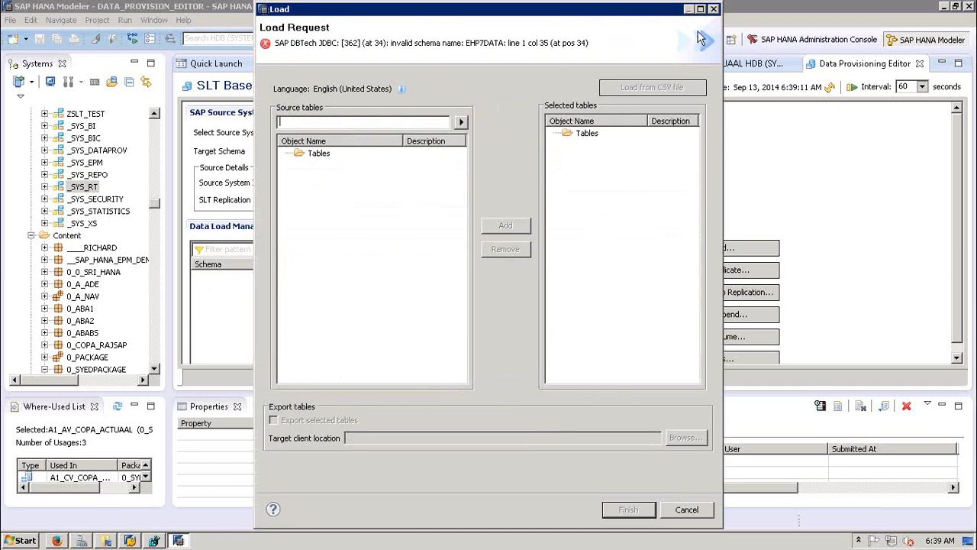
pyautogui.click(713, 10)
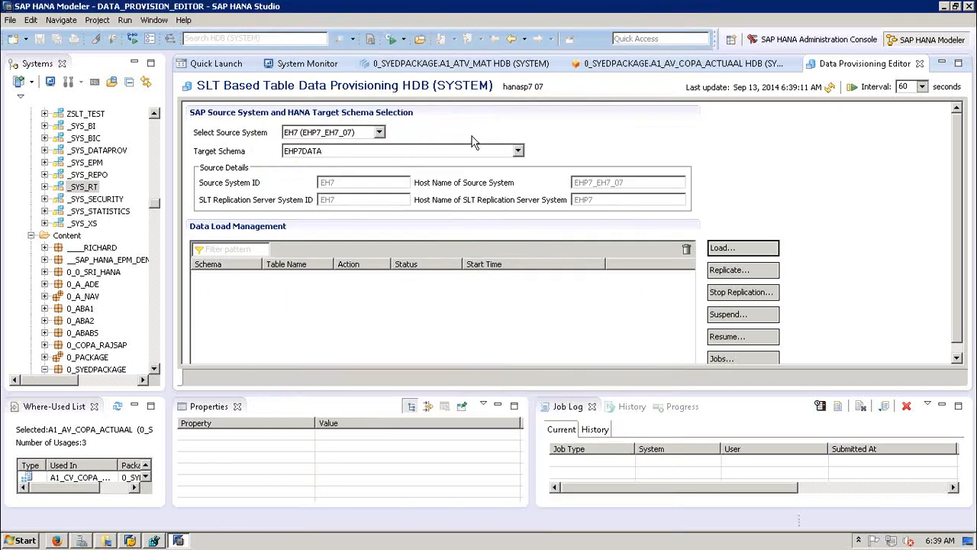
pyautogui.click(518, 151)
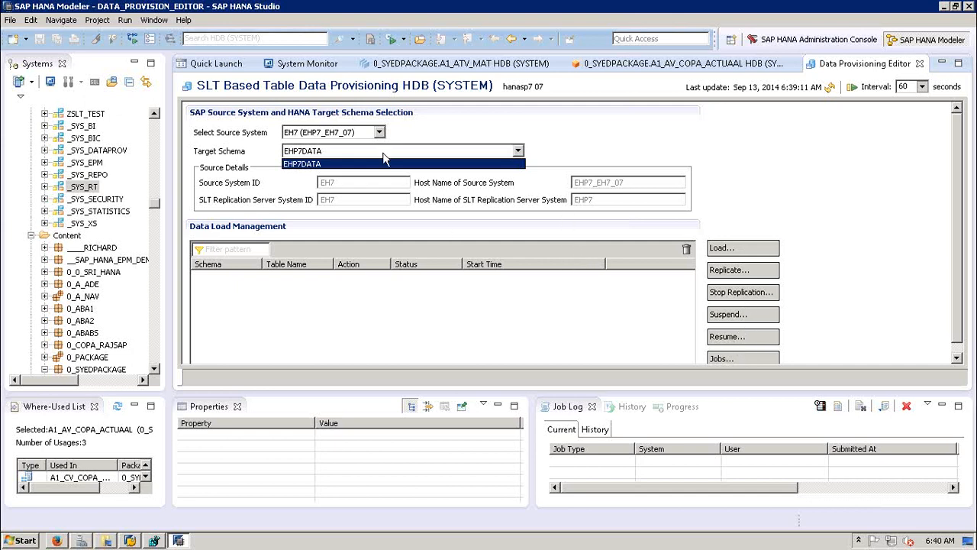
pyautogui.click(444, 134)
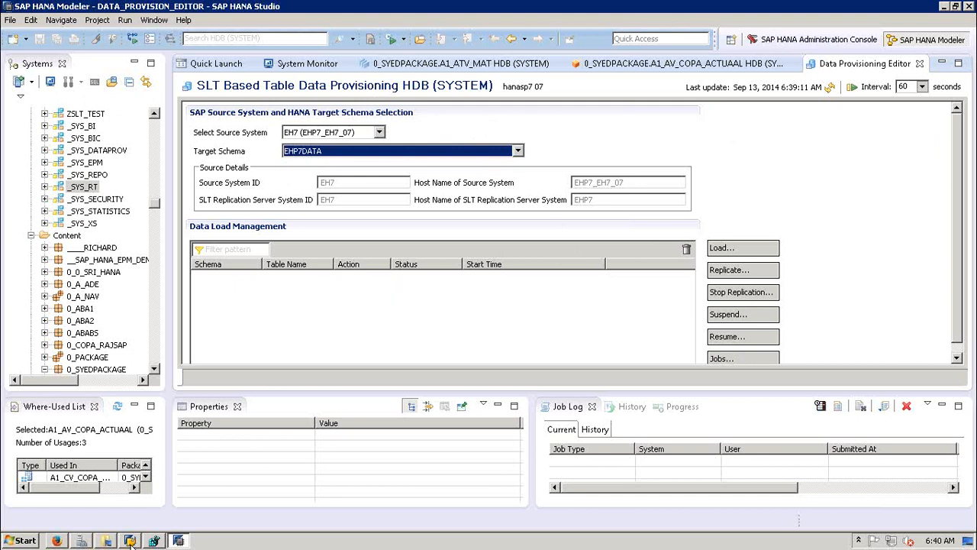
# Step: Select the ECC + SLT connection in SAP Logon, minimize it, and close the Data Provisioning editor
pyautogui.click(130, 540)
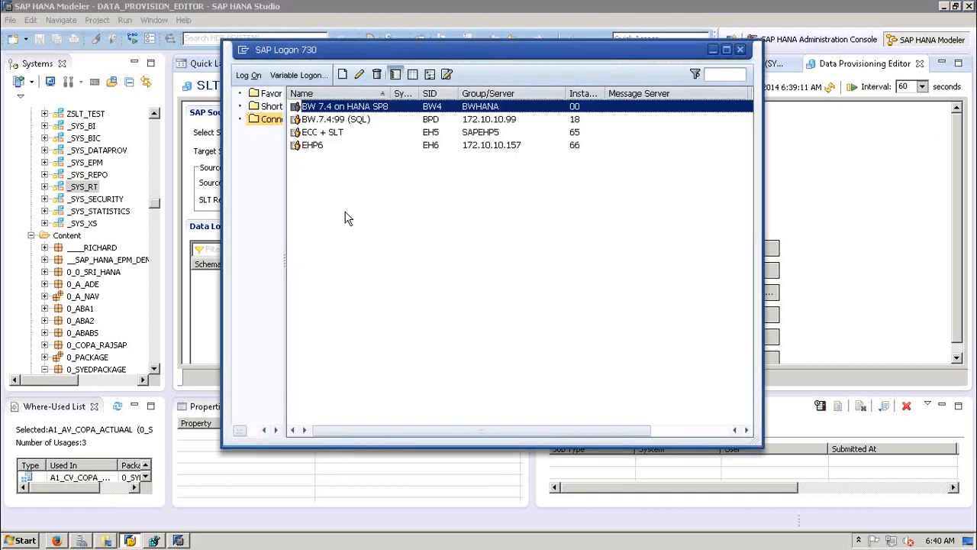
pyautogui.click(327, 134)
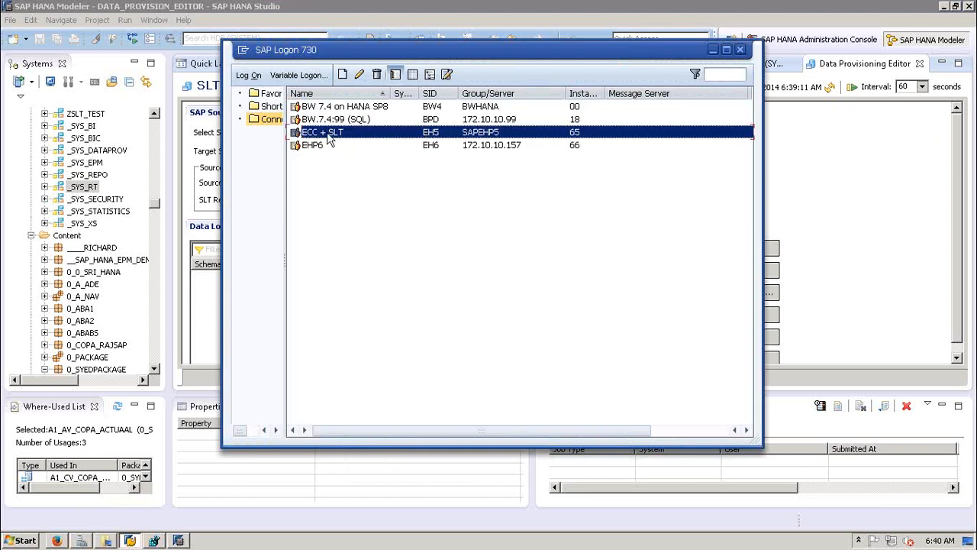
pyautogui.click(713, 49)
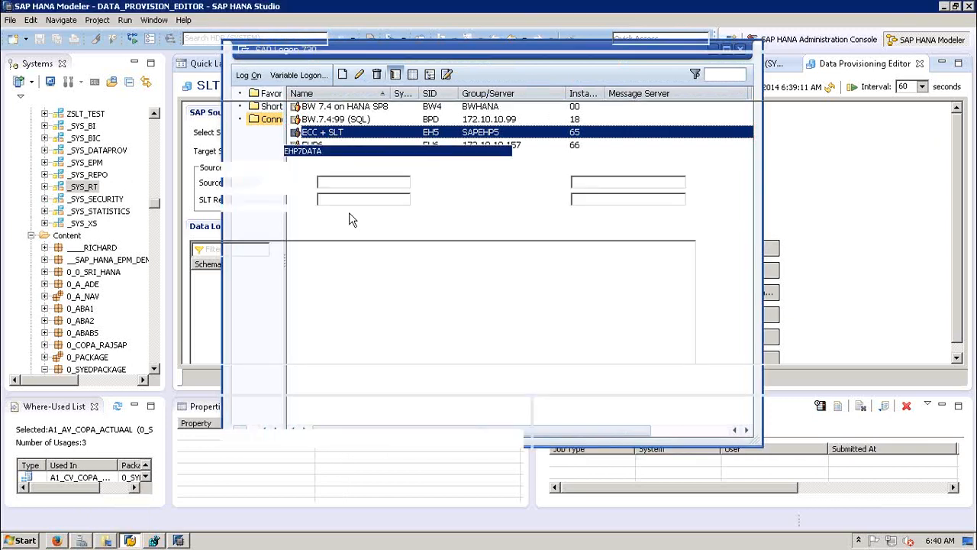
pyautogui.click(920, 64)
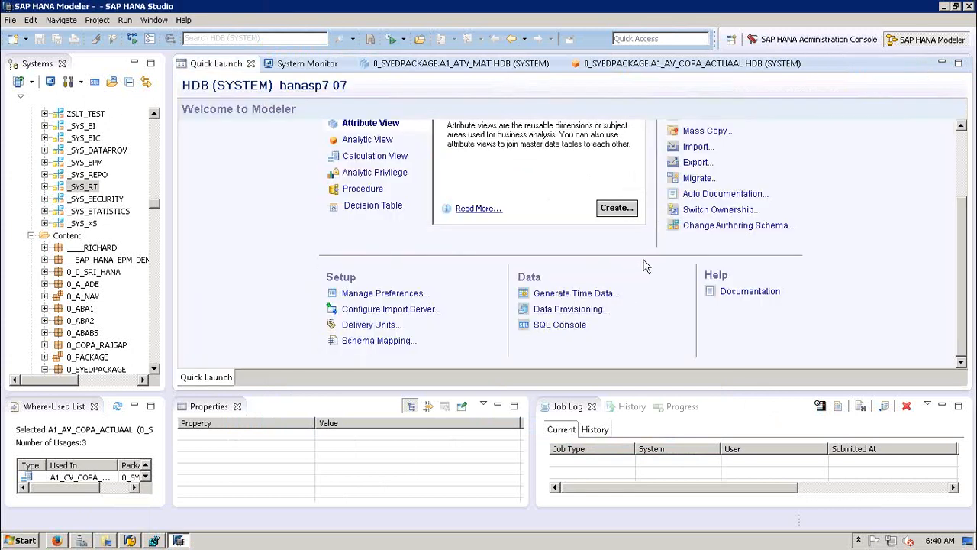
# Step: Execute 'create schema HANA_SEPT' in a new SQL console
pyautogui.click(563, 327)
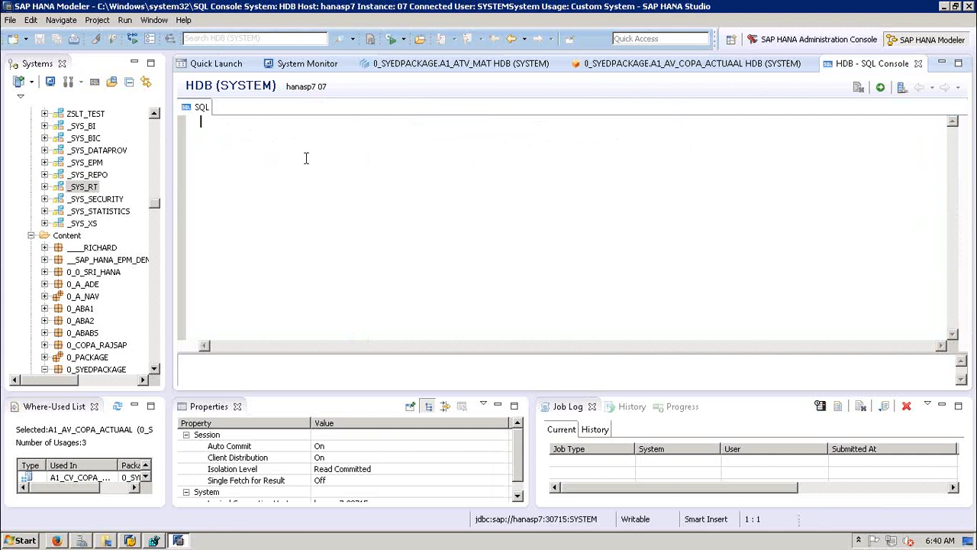
pyautogui.write('create ')
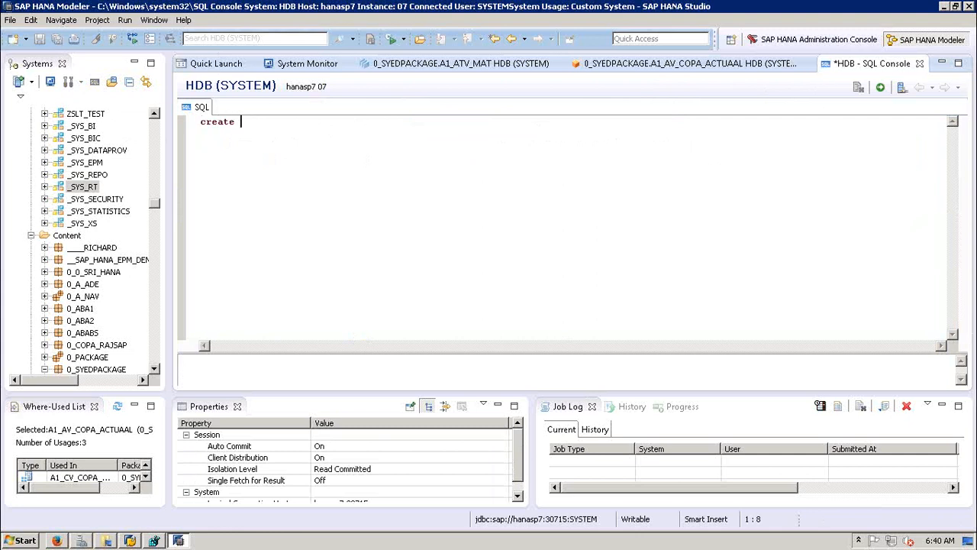
pyautogui.write('schema HANA_SEPT')
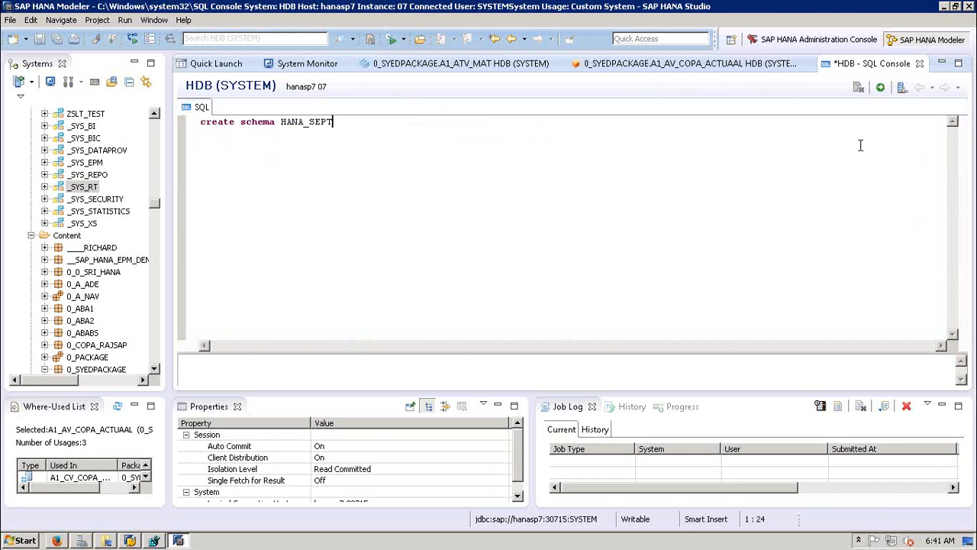
pyautogui.click(879, 87)
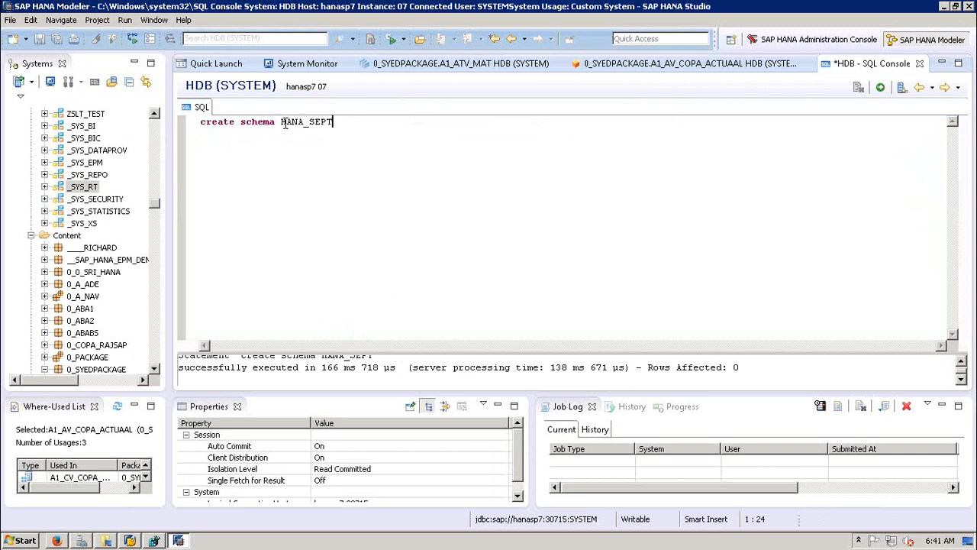
pyautogui.moveTo(281, 125); pyautogui.dragTo(336, 122)
pyautogui.click(338, 147)
pyautogui.moveTo(155, 205); pyautogui.dragTo(156, 125)
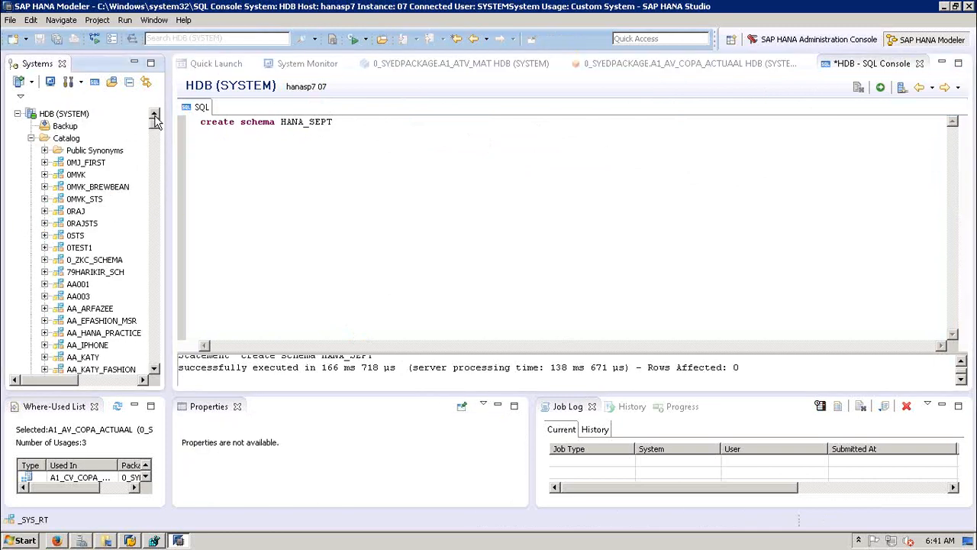
# Step: Refresh the HDB (SYSTEM) system and dismiss the refresh error message
pyautogui.click(47, 113)
pyautogui.rightClick(45, 113)
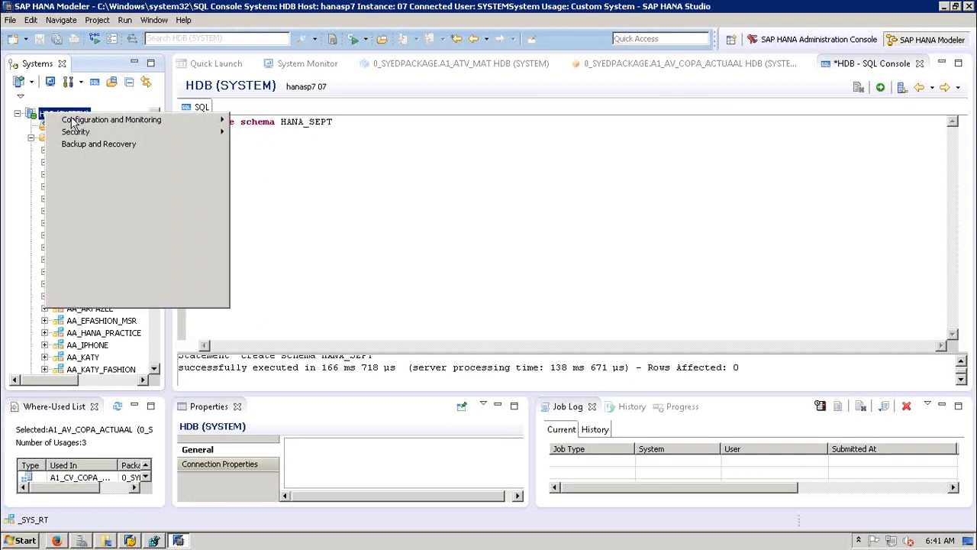
pyautogui.click(101, 265)
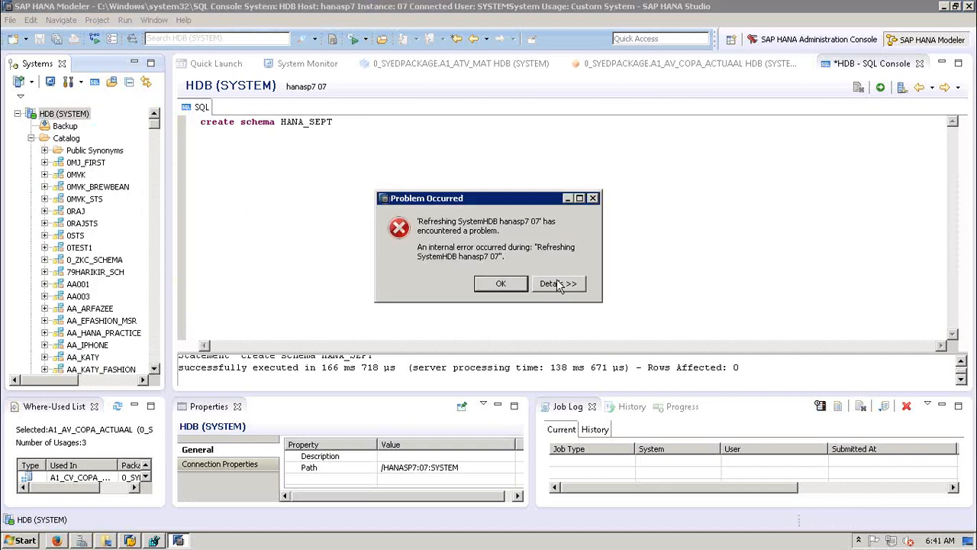
pyautogui.click(502, 283)
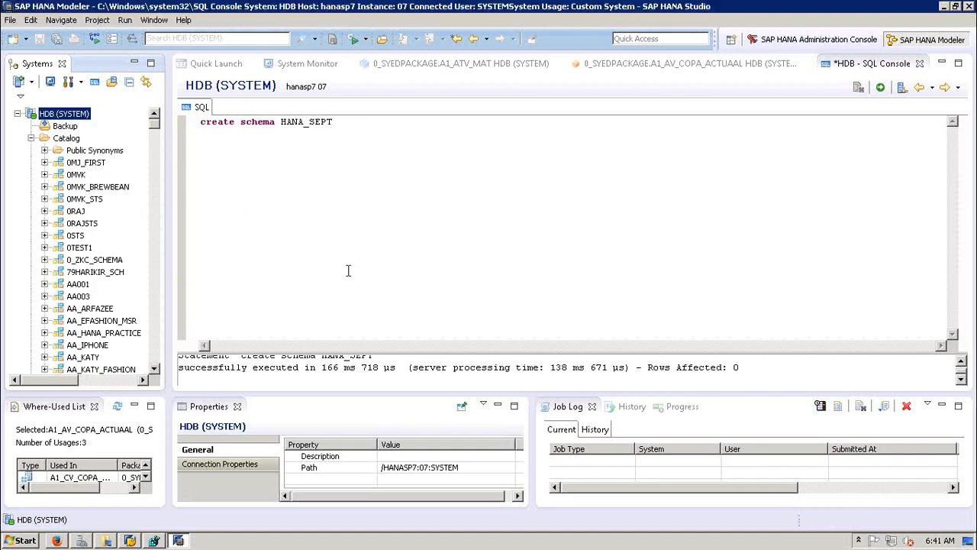
pyautogui.click(159, 261)
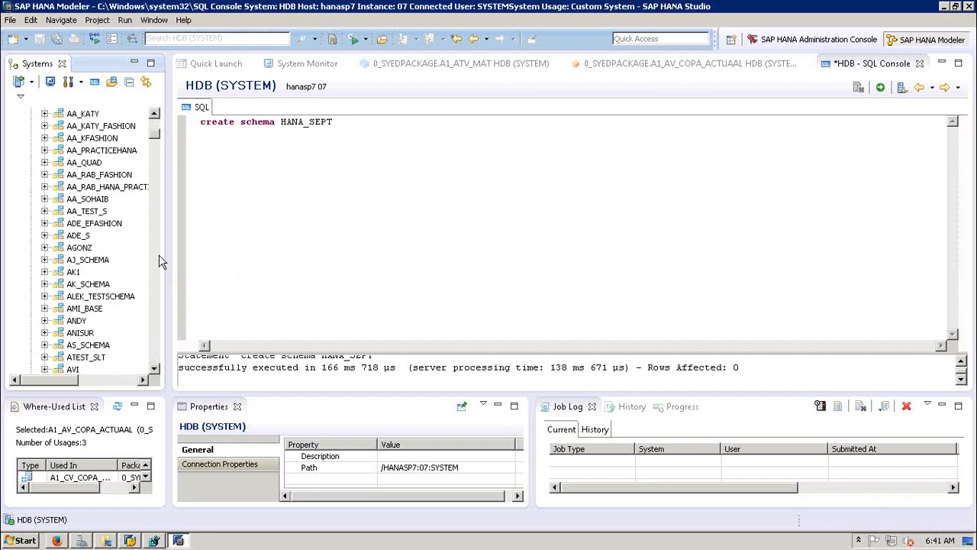
pyautogui.click(159, 261)
pyautogui.click(158, 261)
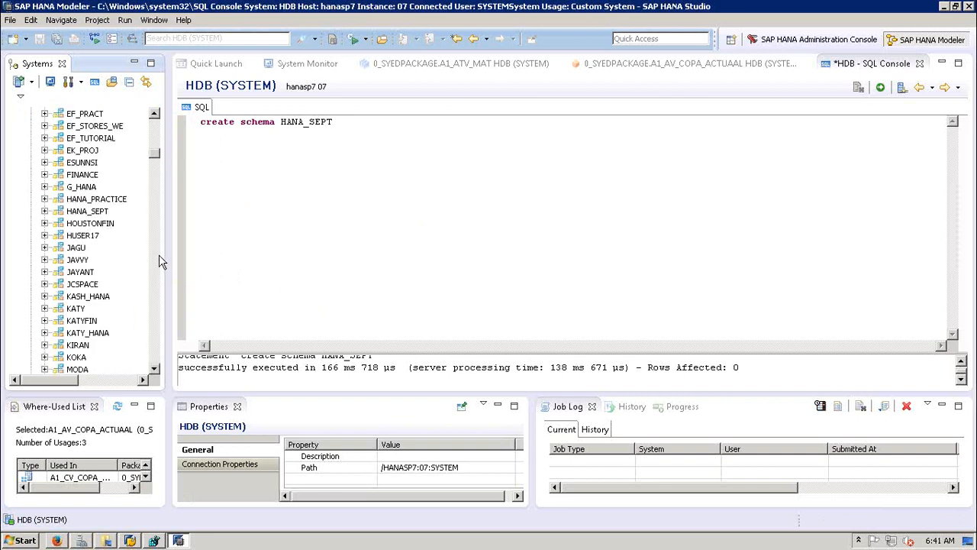
# Step: Expand HANA_SEPT and its Tables folder in the Catalog, then collapse it and return to the SQL
pyautogui.click(97, 215)
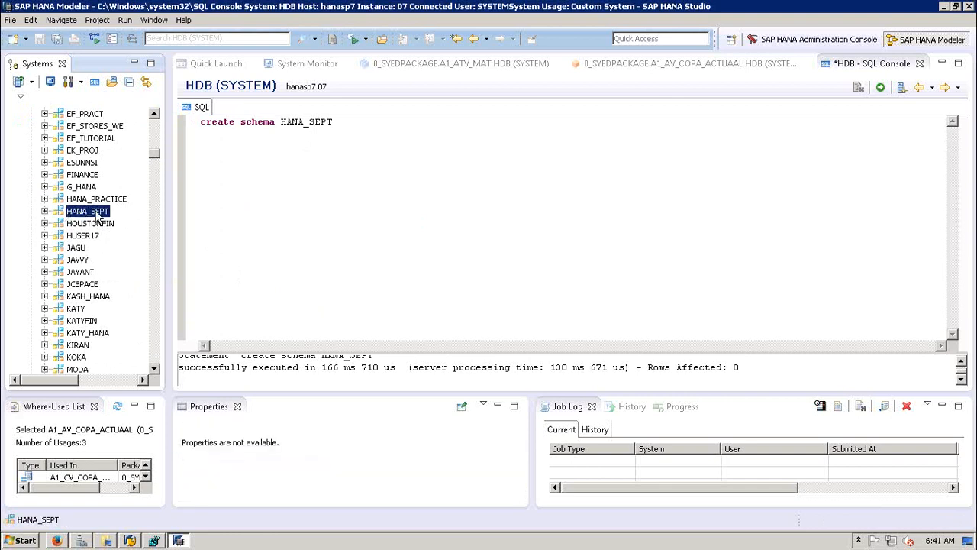
pyautogui.click(44, 210)
pyautogui.click(58, 321)
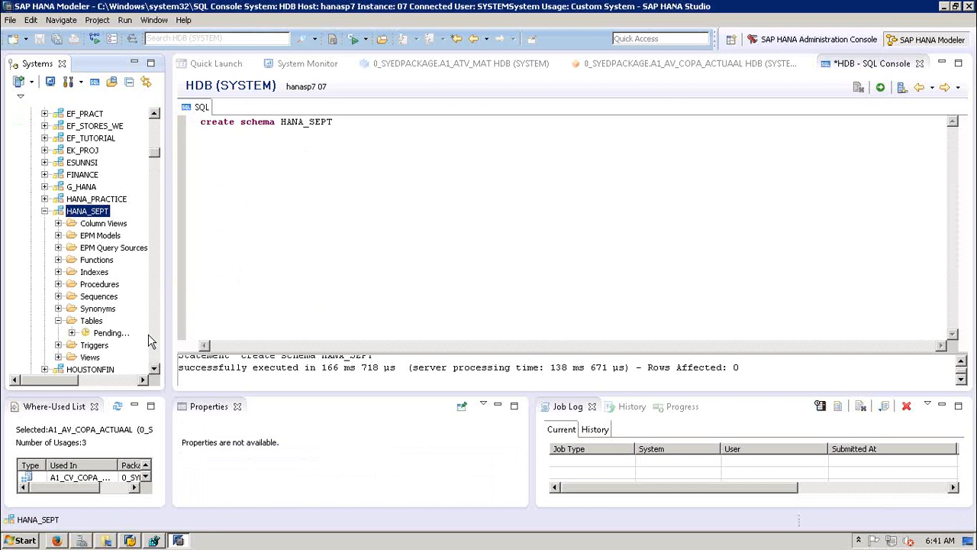
pyautogui.click(44, 211)
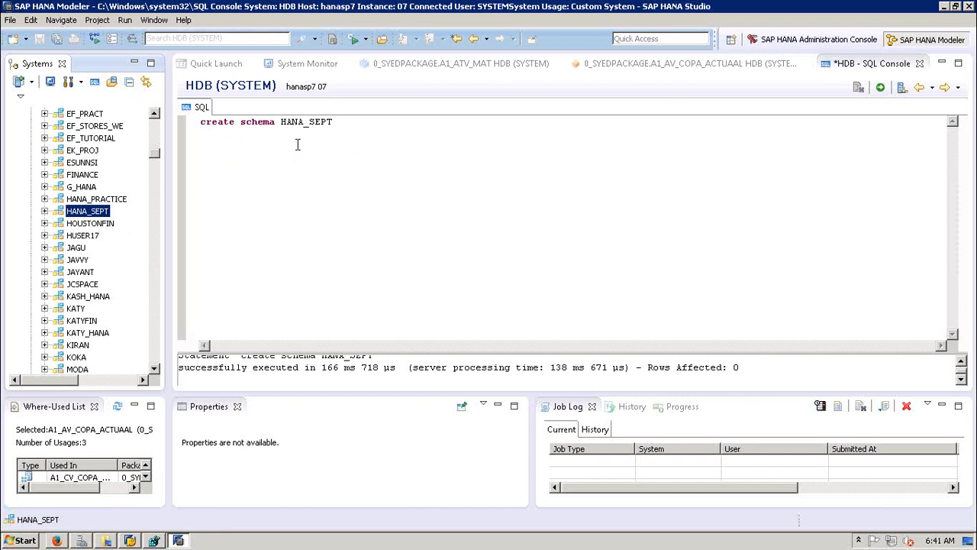
pyautogui.click(352, 170)
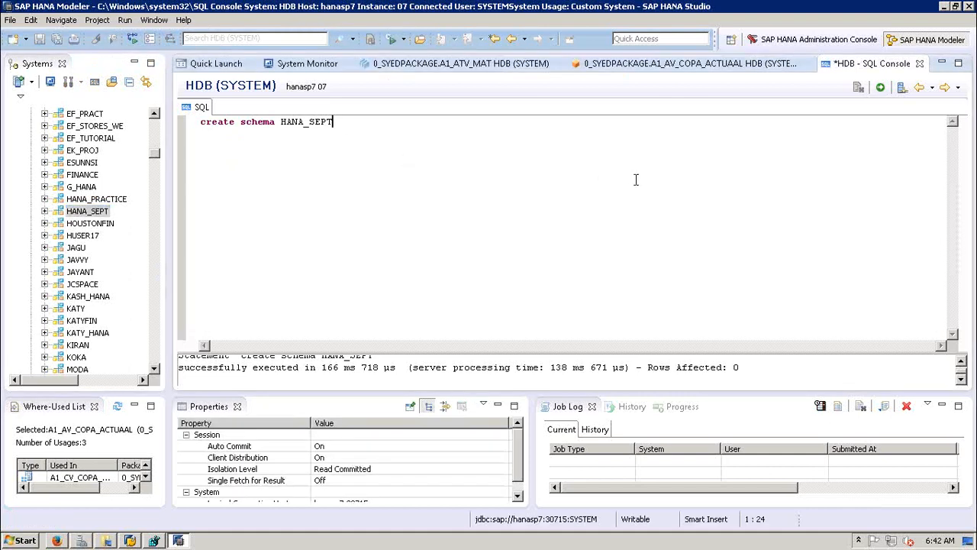
# Step: Close the SQL console without saving and open the SAP HANA Documentation from Quick Launch
pyautogui.click(920, 63)
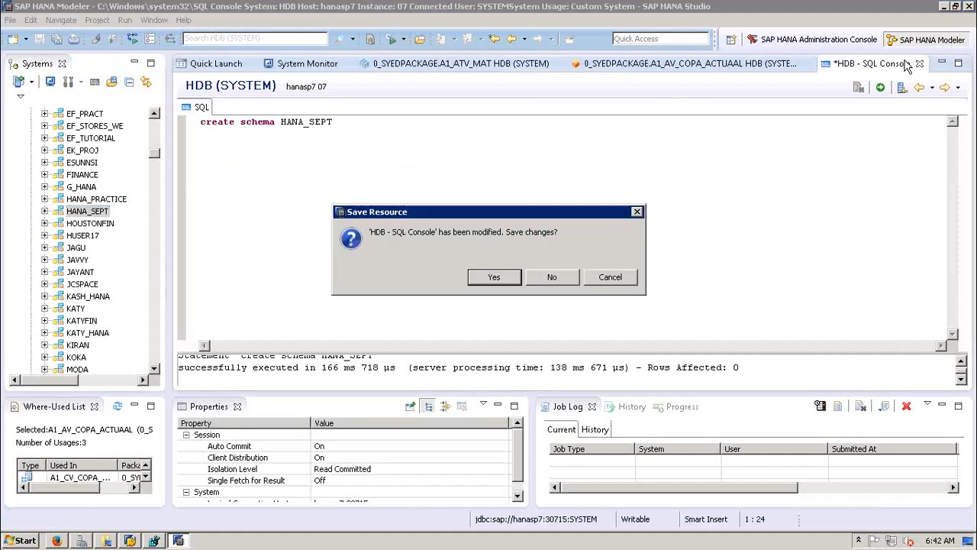
pyautogui.click(552, 277)
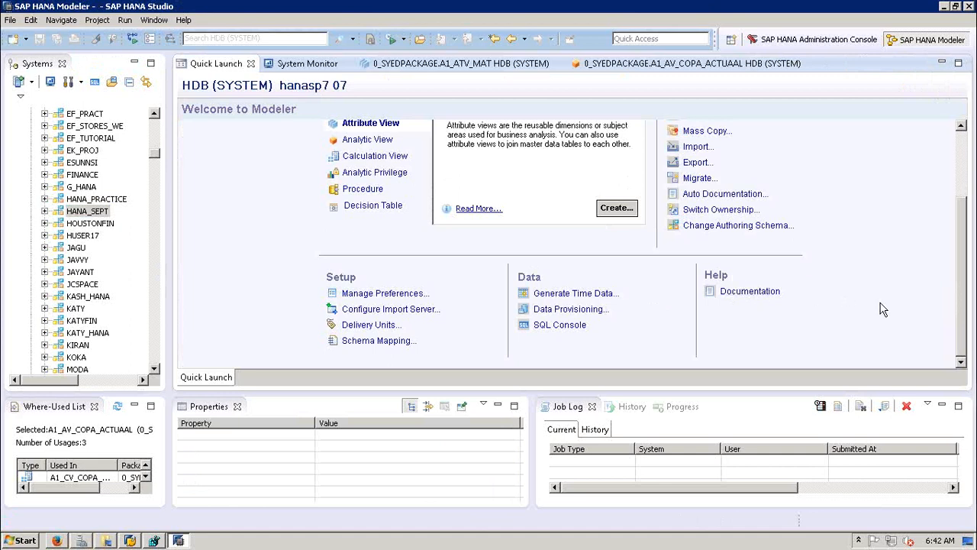
pyautogui.click(755, 292)
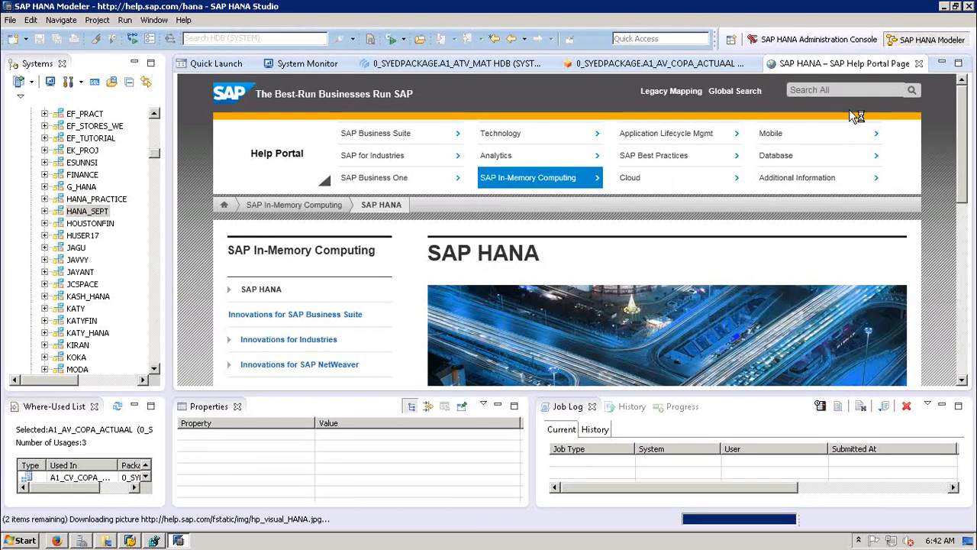
# Step: Close the SAP Help Portal tab, return Quick Launch to the top, and collapse the Catalog folder
pyautogui.click(920, 64)
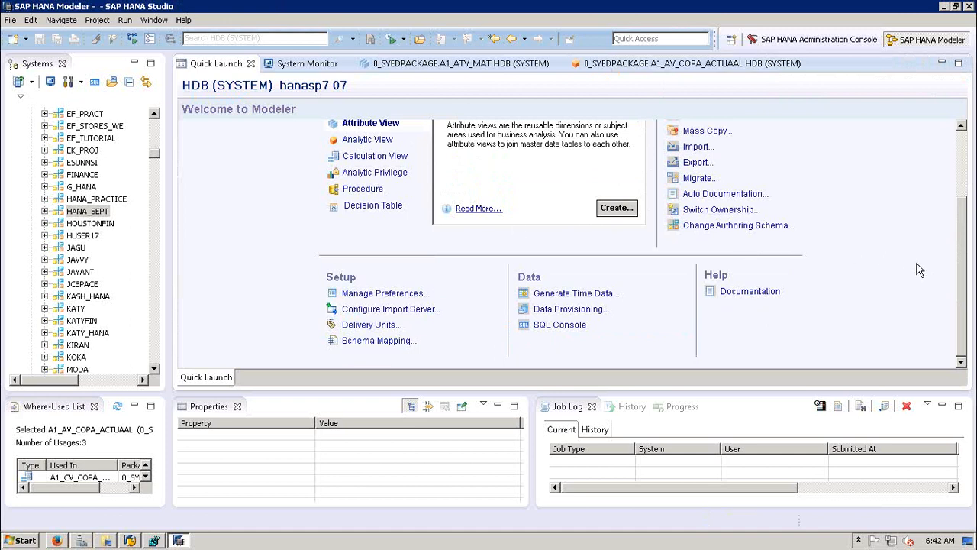
pyautogui.scroll(3, 960, 281)
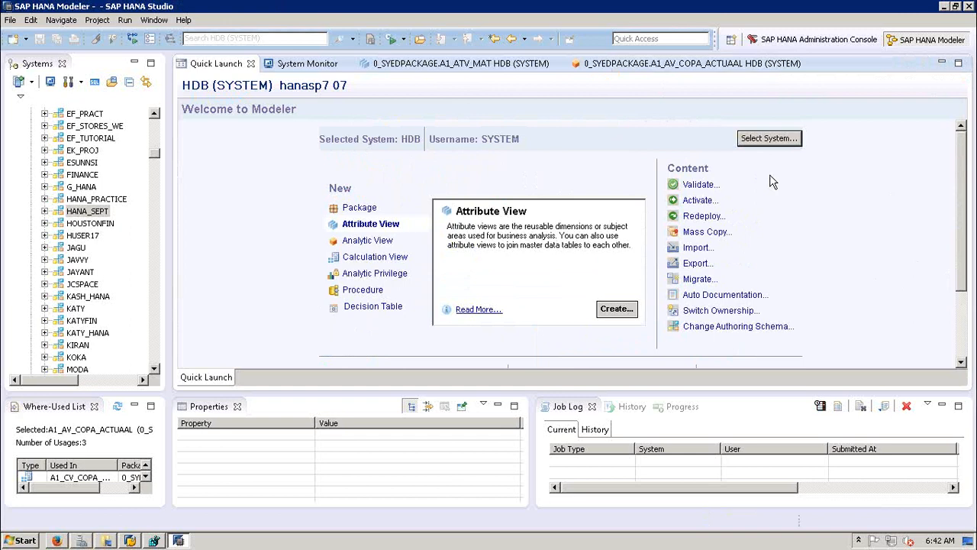
pyautogui.click(156, 134)
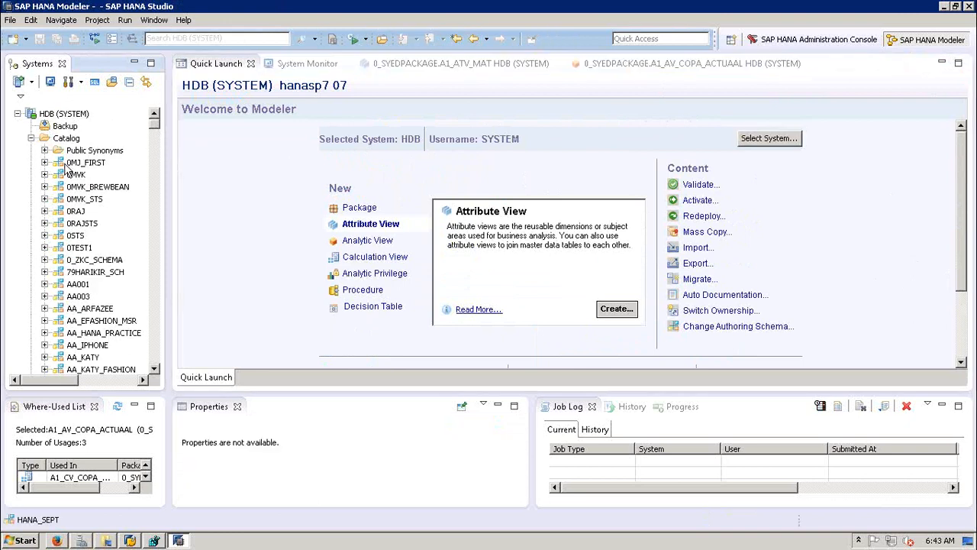
pyautogui.click(31, 138)
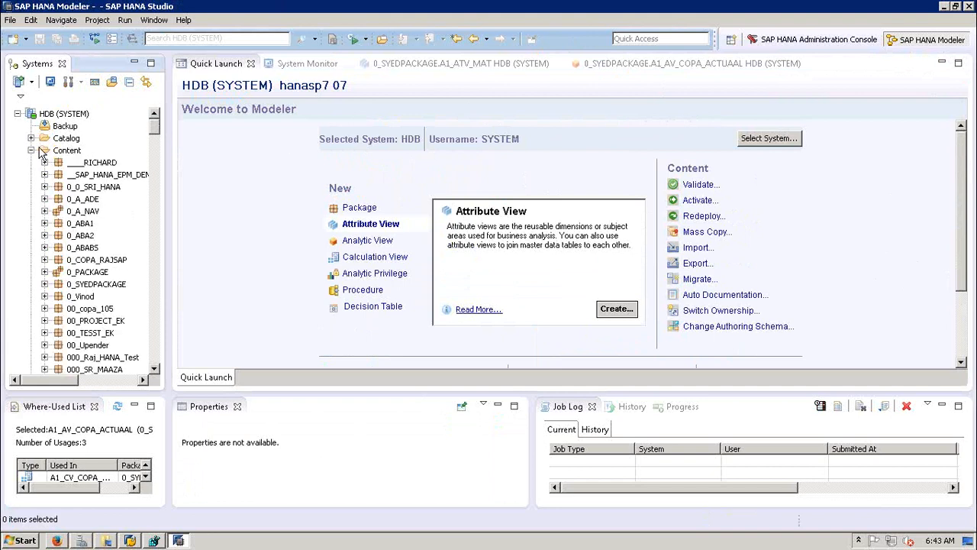
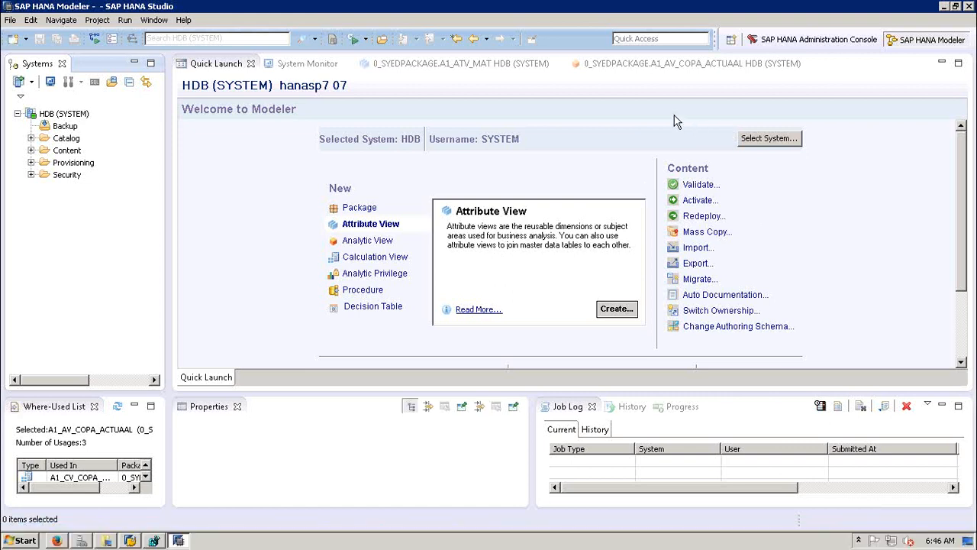
pyautogui.click(676, 121)
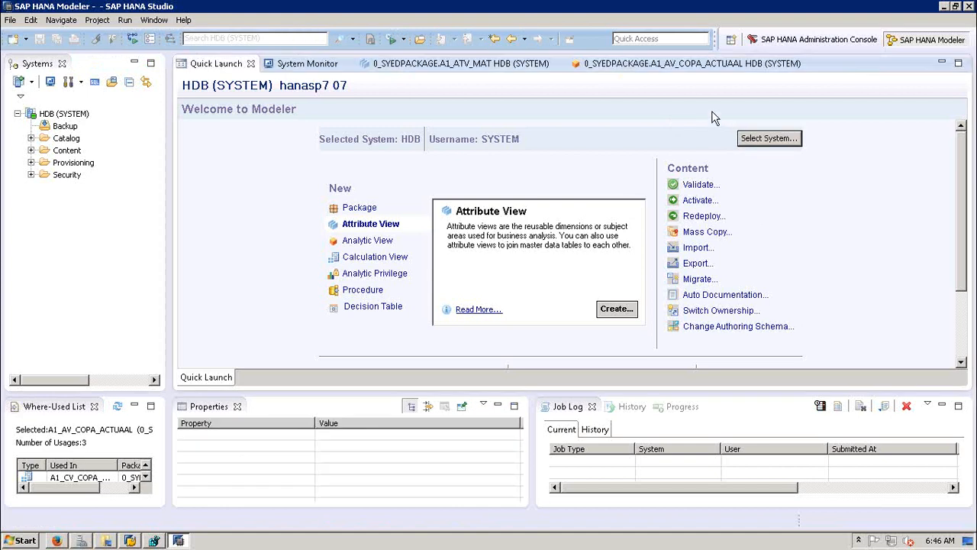